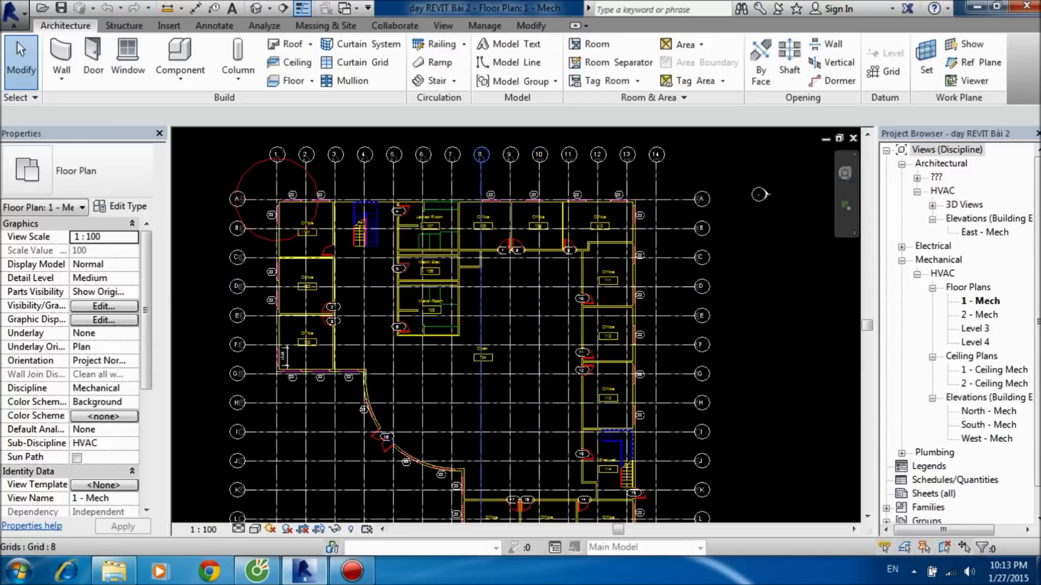
Step: Zoom and pan across the whole 1 - Mech floor plan, then list the open project windows
scroll(457, 302, "down", 2)
middle_click_drag(415, 317, 424, 302)
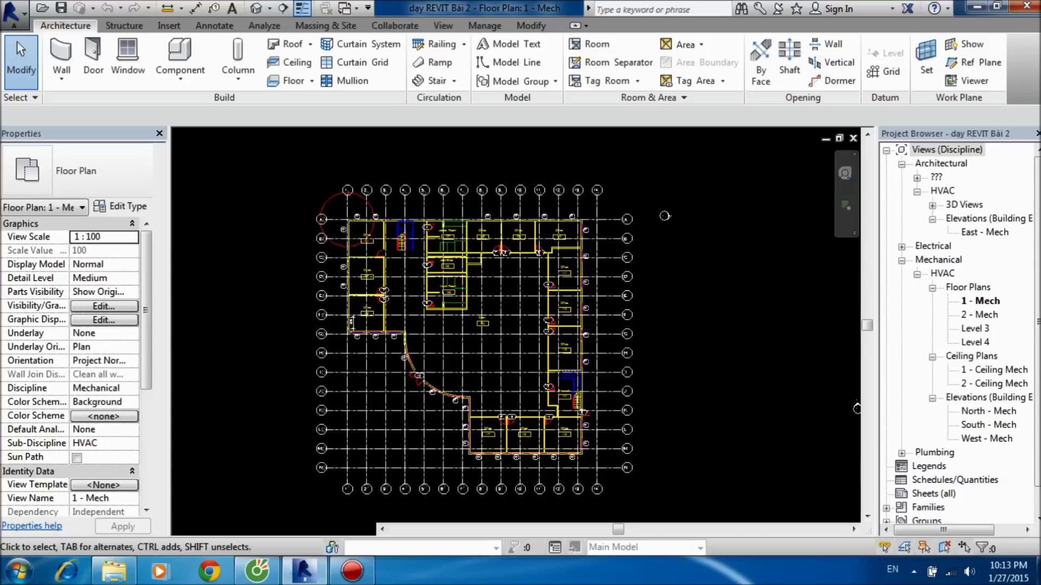
scroll(504, 303, "up", 2)
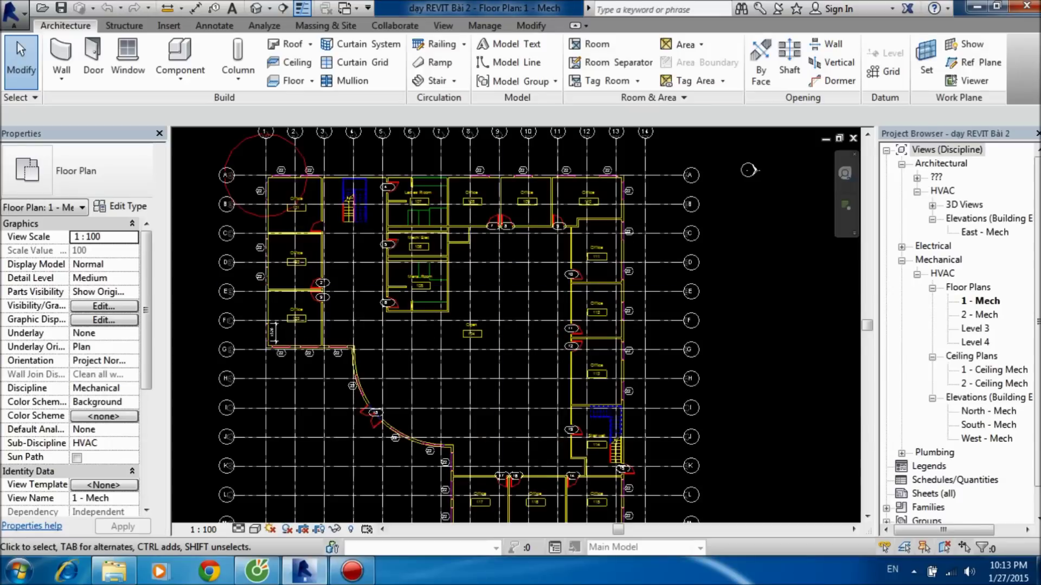
scroll(748, 170, "down", 1)
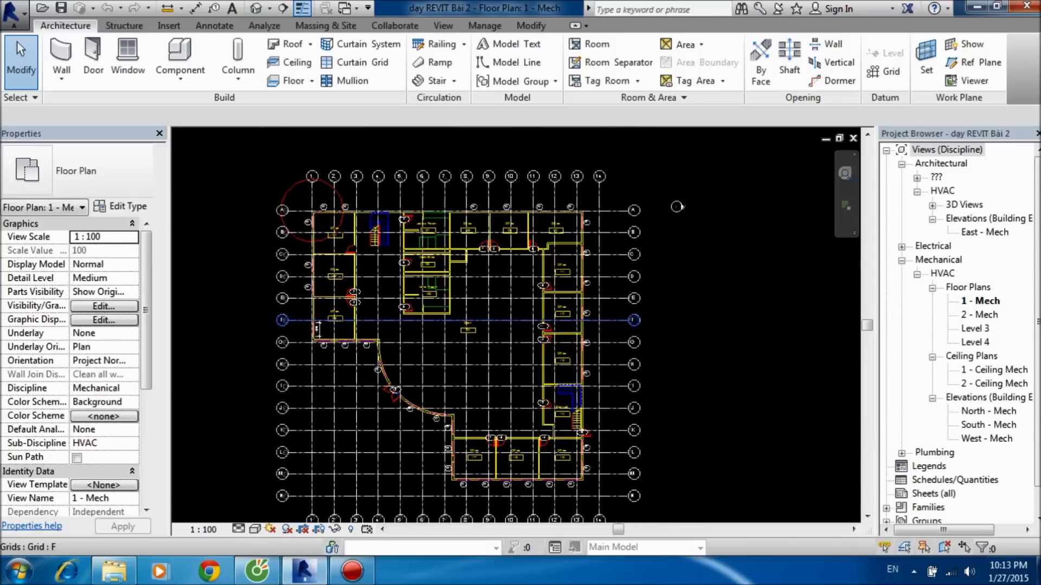
scroll(730, 195, "down", 1)
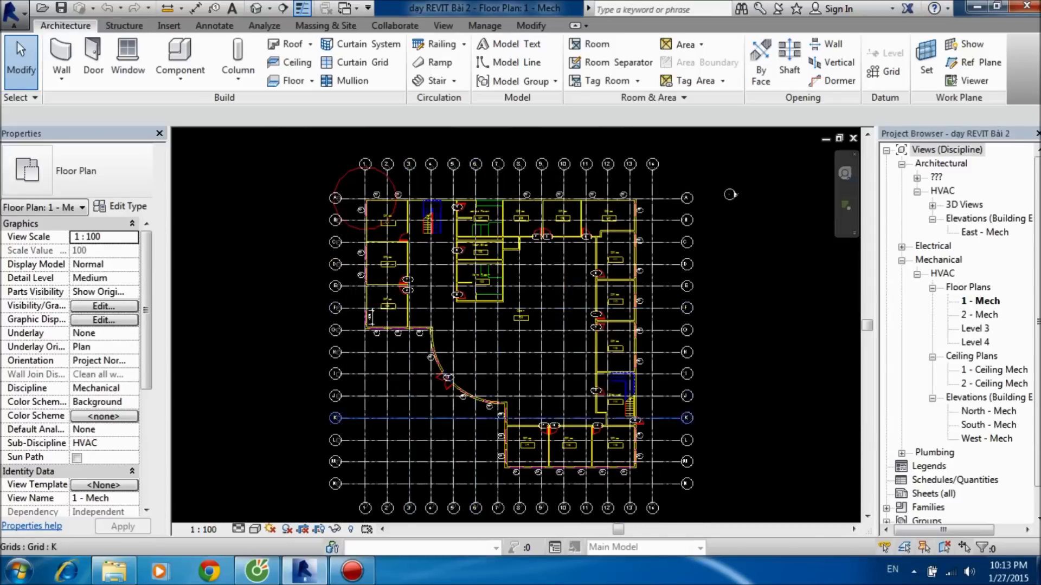
mouse_move(730, 194)
middle_mouse_down()
mouse_move(708, 237)
mouse_move(689, 184)
middle_mouse_up()
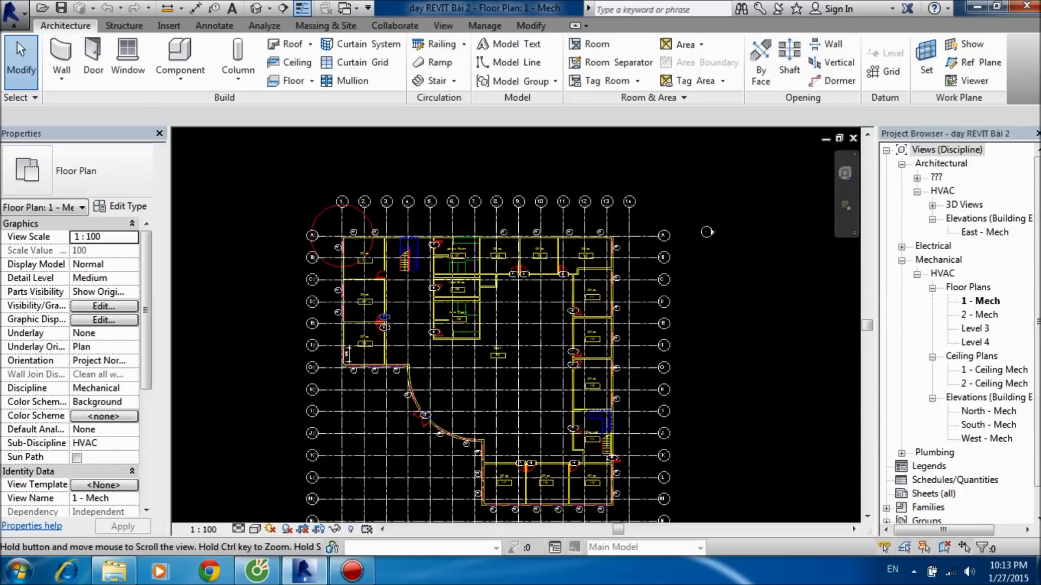
left_click(345, 8)
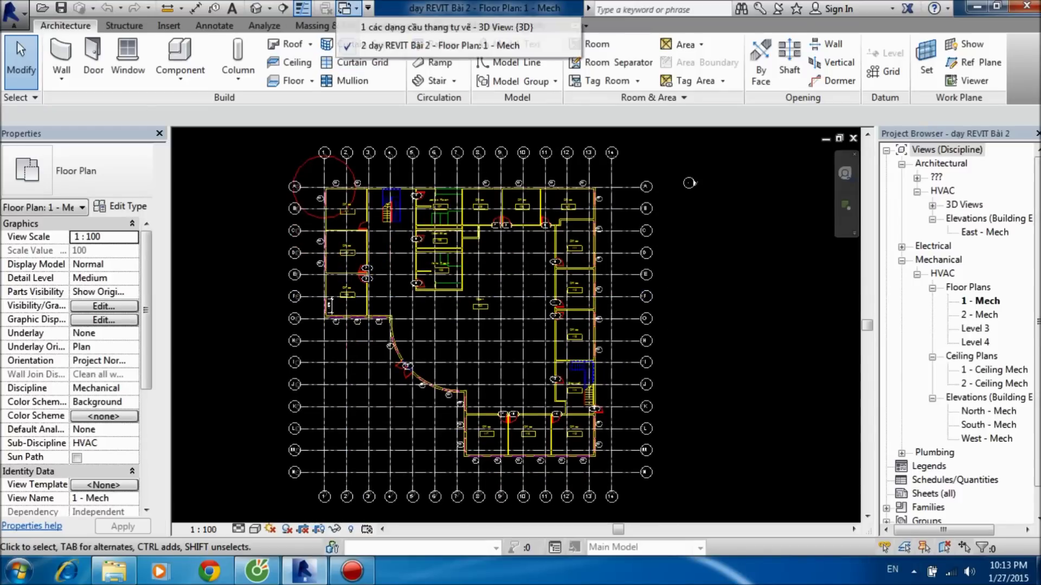
Step: Show the stair-types project's 3D view, orbit around all the stairs, then list open windows
left_click(412, 22)
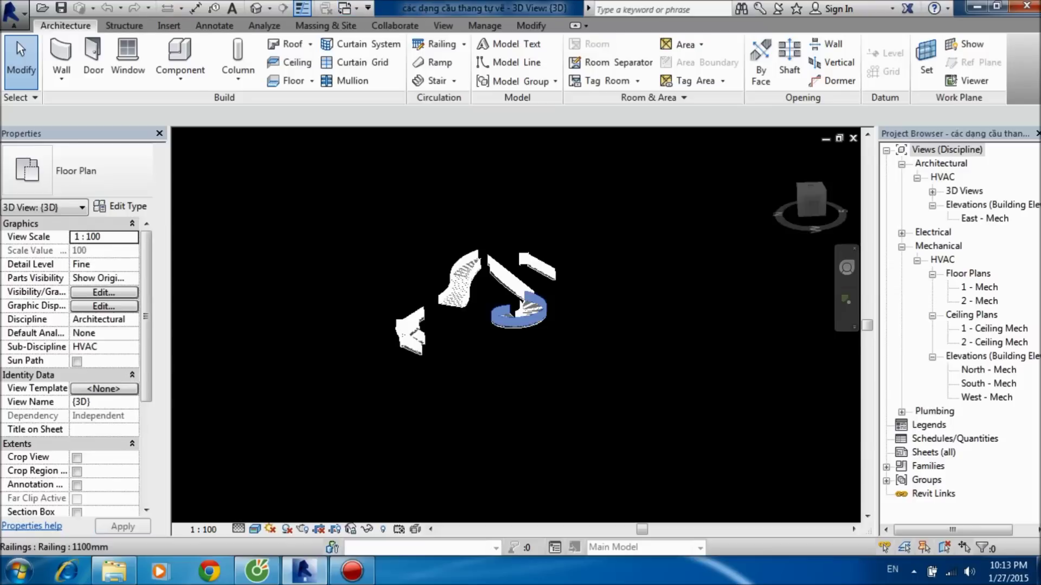
mouse_move(521, 260)
middle_mouse_down("shift")
mouse_move(488, 271)
mouse_move(520, 249)
mouse_move(602, 250)
mouse_move(542, 255)
mouse_move(597, 255)
mouse_move(542, 254)
mouse_move(596, 238)
mouse_move(537, 258)
mouse_move(585, 249)
mouse_move(537, 258)
mouse_move(585, 249)
mouse_move(537, 257)
mouse_move(585, 249)
mouse_move(379, 352)
middle_mouse_up("shift")
scroll(542, 255, "up", 2)
scroll(575, 255, "up", 2)
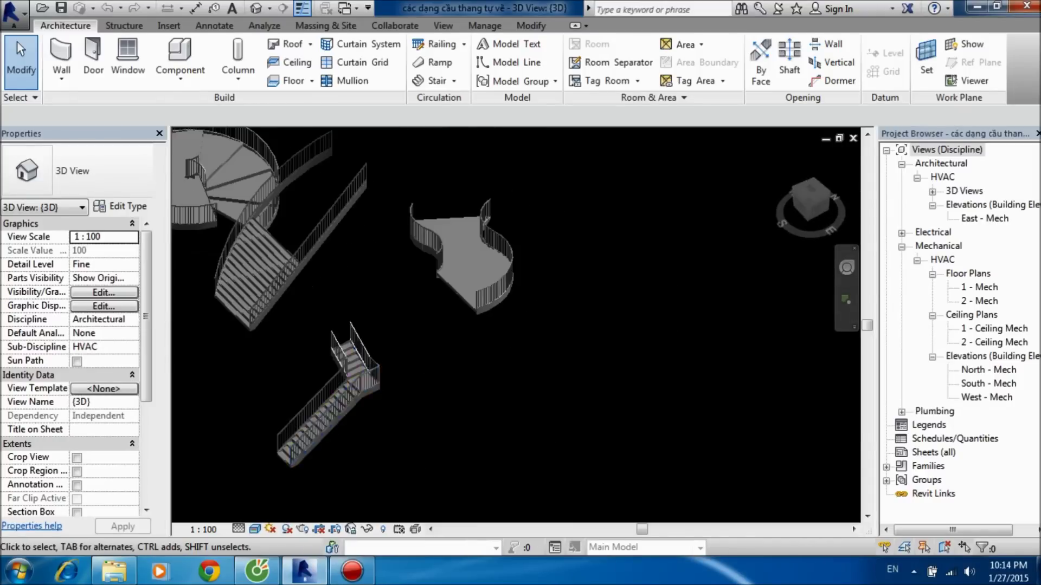
scroll(368, 404, "down", 3)
mouse_move(368, 404)
middle_mouse_down("shift")
mouse_move(433, 336)
mouse_move(491, 342)
middle_mouse_up("shift")
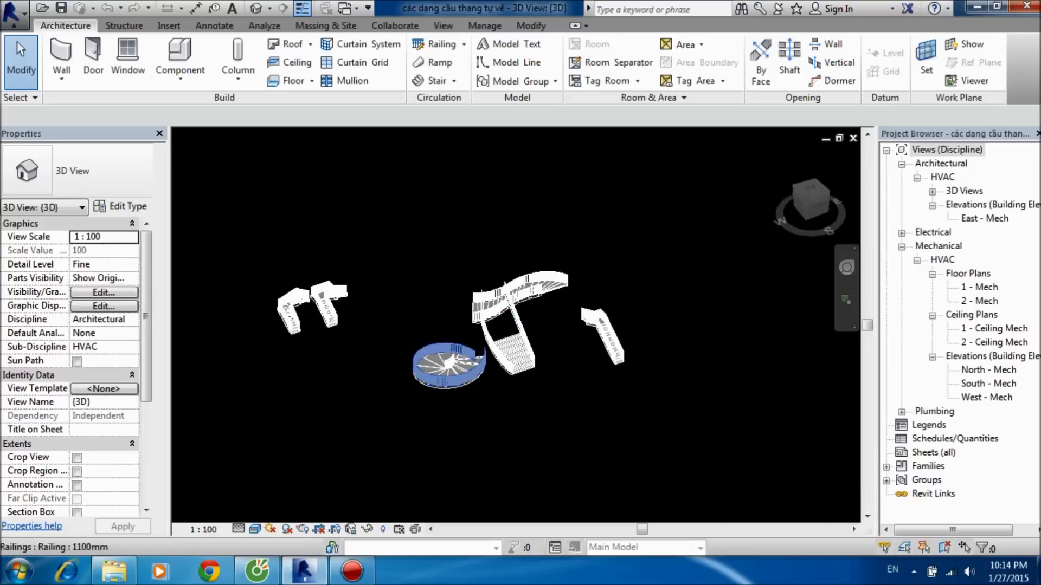
middle_click_drag(450, 363, 515, 353, "shift")
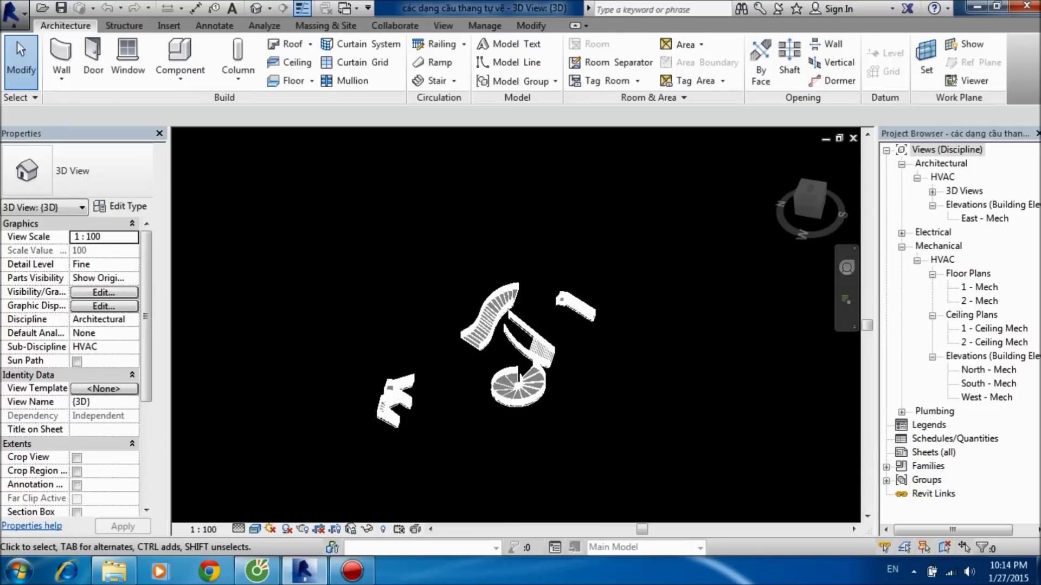
left_click(347, 8)
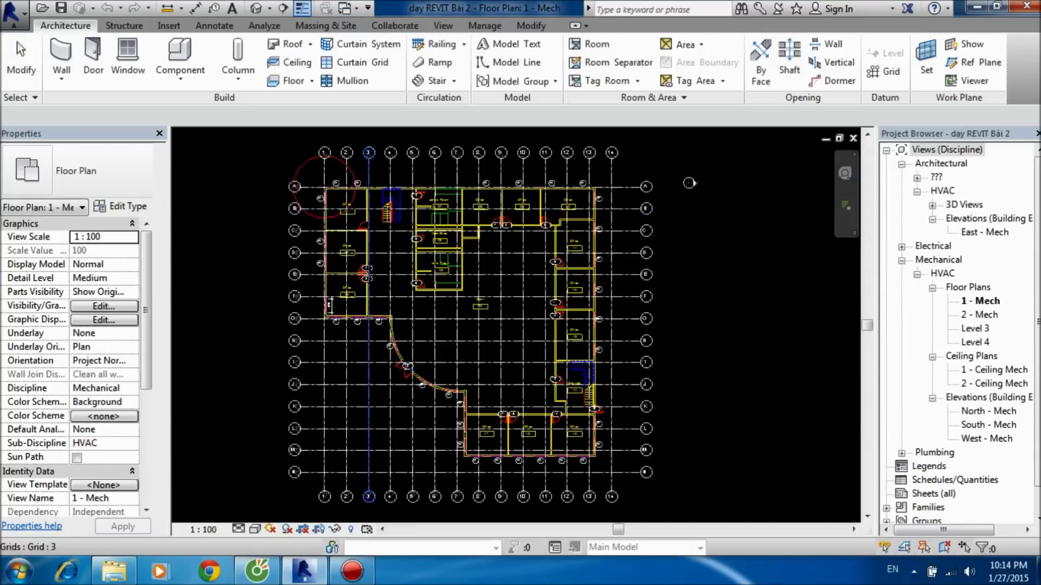
Step: Return to the day REVIT Bài 2 1 - Mech plan and zoom around it
middle_click_drag(689, 182, 721, 191)
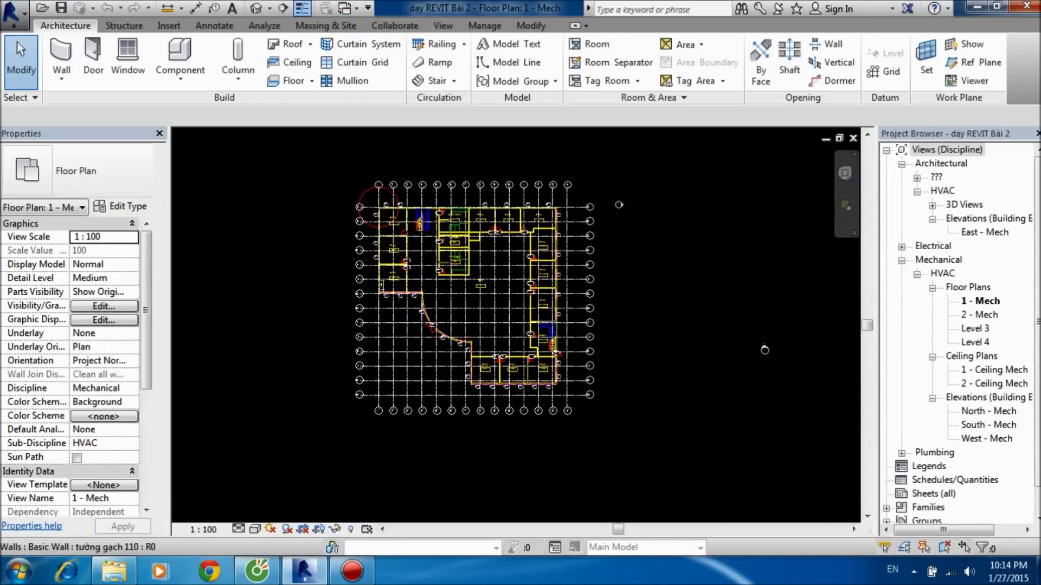
scroll(826, 196, "up", 2)
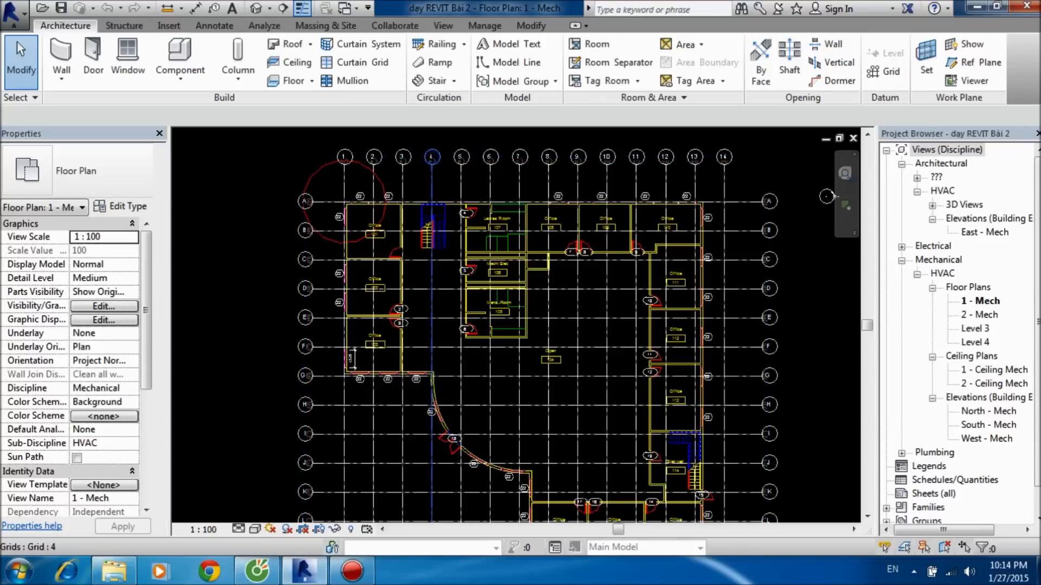
scroll(431, 249, "up", 2)
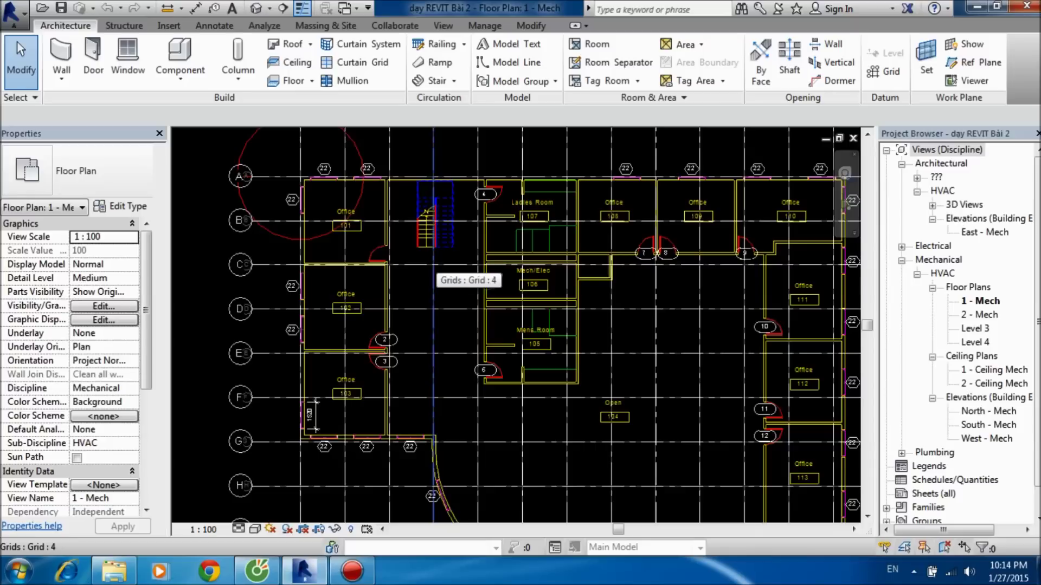
scroll(433, 271, "down", 1)
scroll(433, 271, "down", 1)
scroll(790, 190, "down", 1)
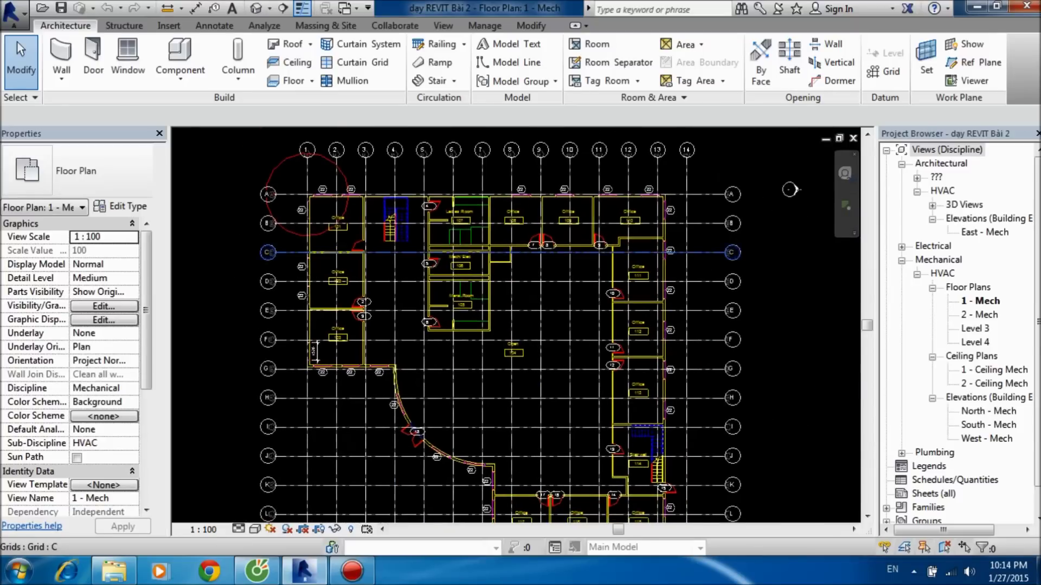
left_click(352, 571)
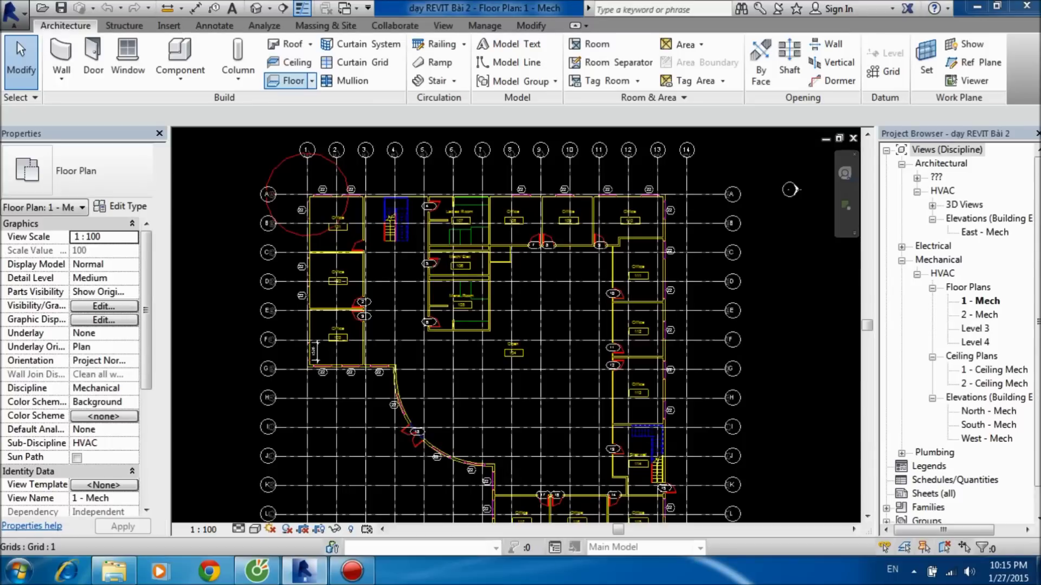
Step: Unload the linked FloorPlan-Level1.dwg from the CAD Formats list in Manage Links
left_click(169, 26)
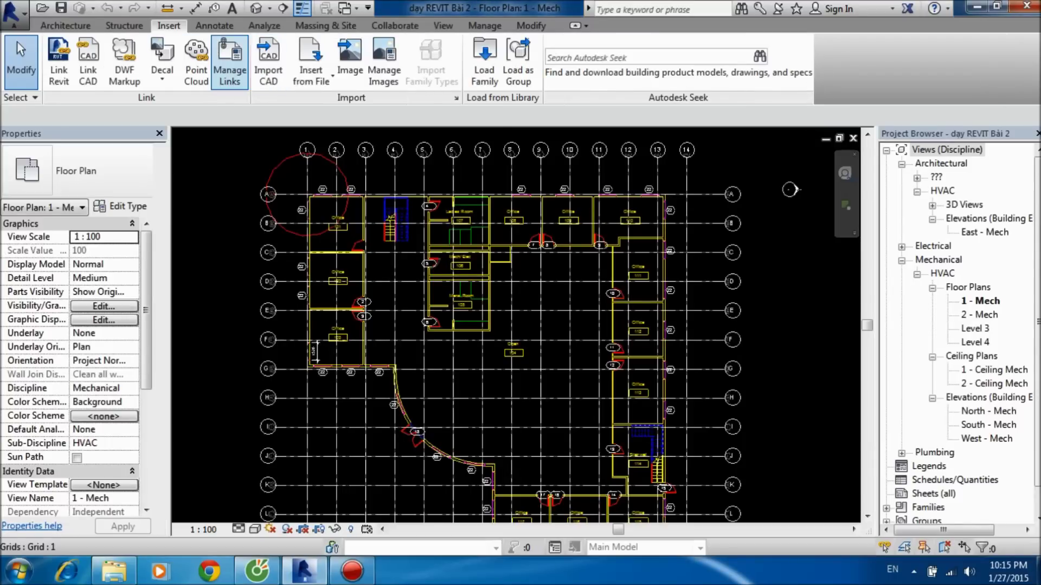
left_click(229, 62)
left_click(303, 83)
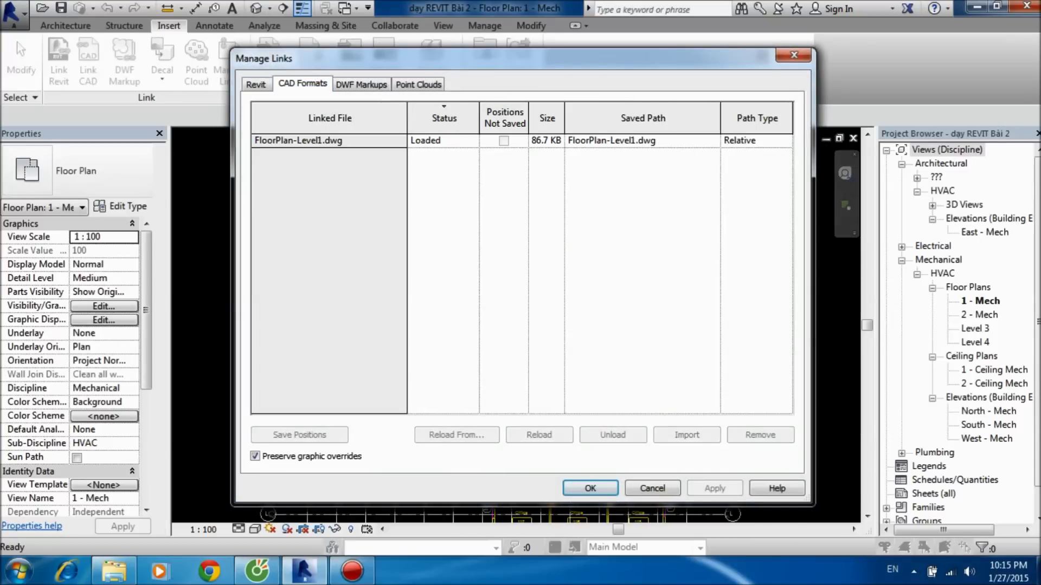
left_click(330, 140)
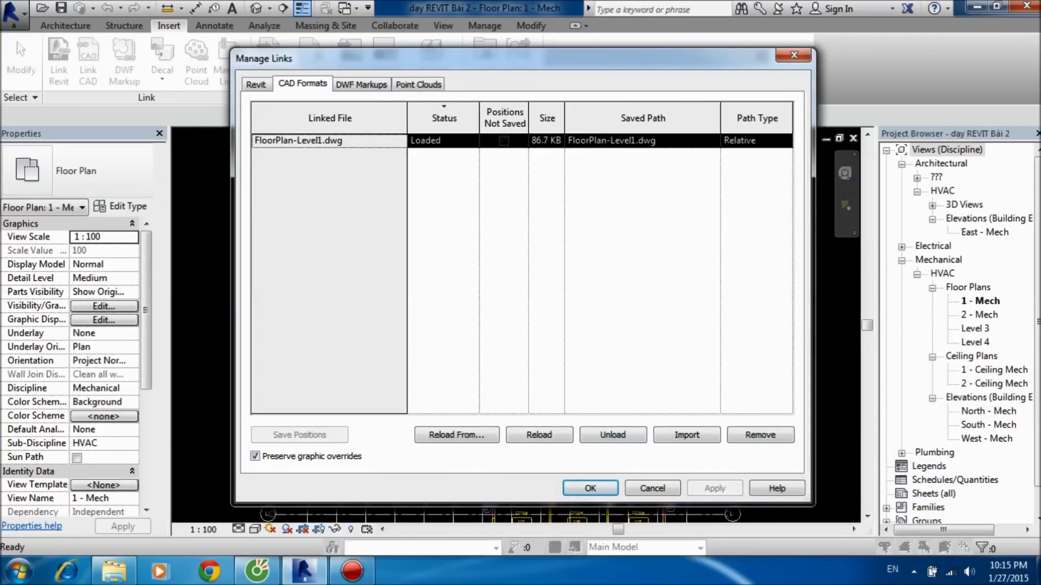
left_click(613, 435)
left_click(590, 488)
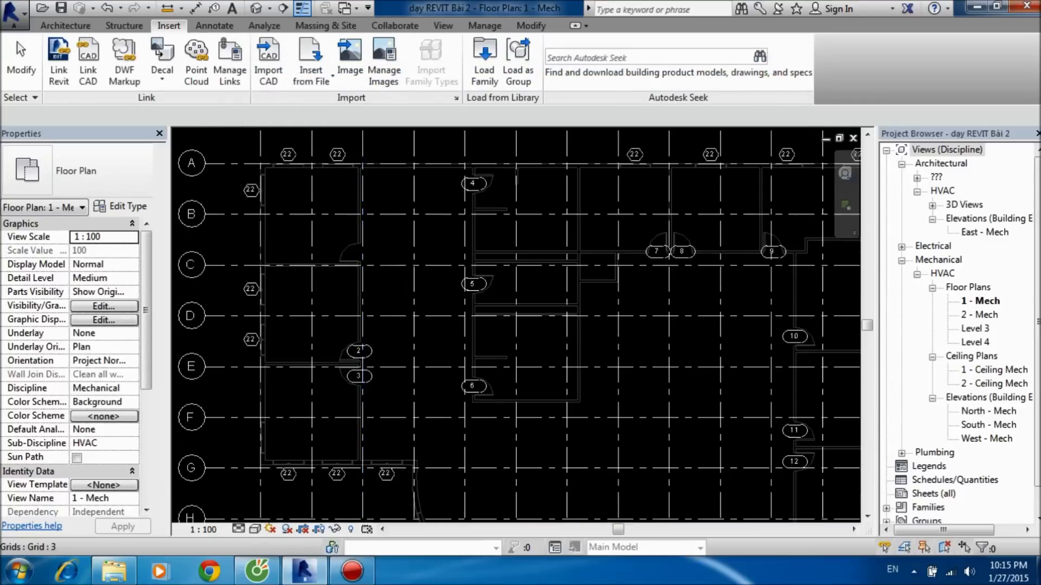
Step: Pan and zoom the 1 - Mech plan to review grids B through L
scroll(514, 325, "down", 2)
mouse_move(515, 325)
middle_mouse_down()
mouse_move(543, 259)
mouse_move(604, 312)
middle_mouse_up()
middle_click_drag(596, 425, 598, 296)
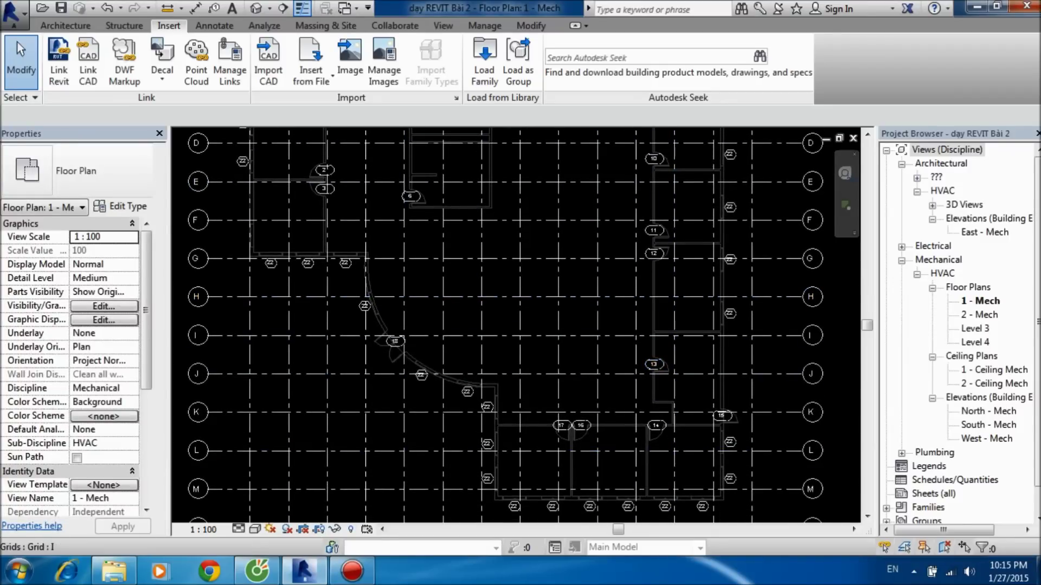
scroll(515, 336, "down", 1)
scroll(515, 336, "down", 1)
scroll(515, 336, "down", 1)
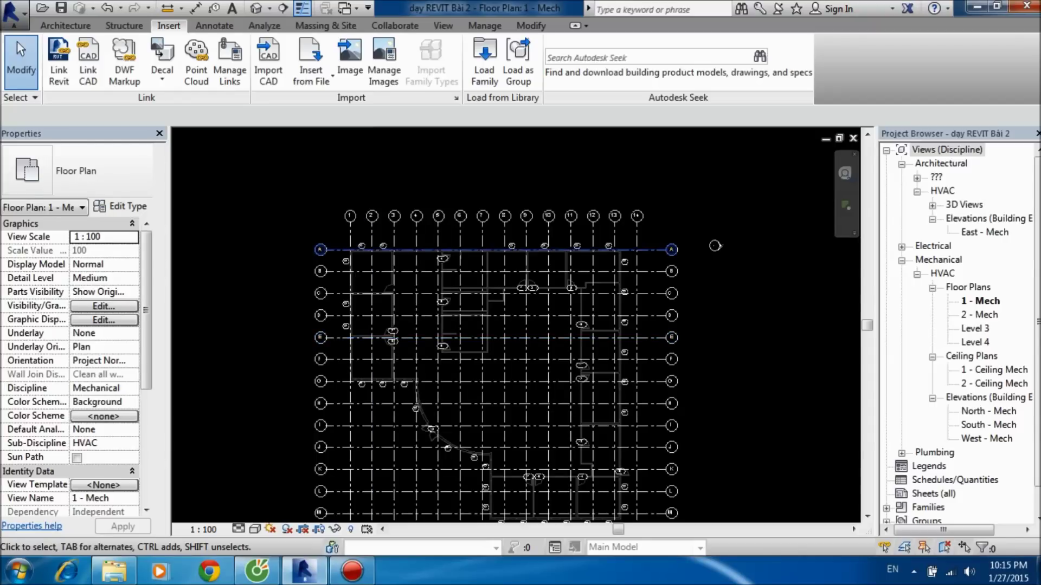
scroll(400, 317, "up", 1)
scroll(400, 317, "up", 1)
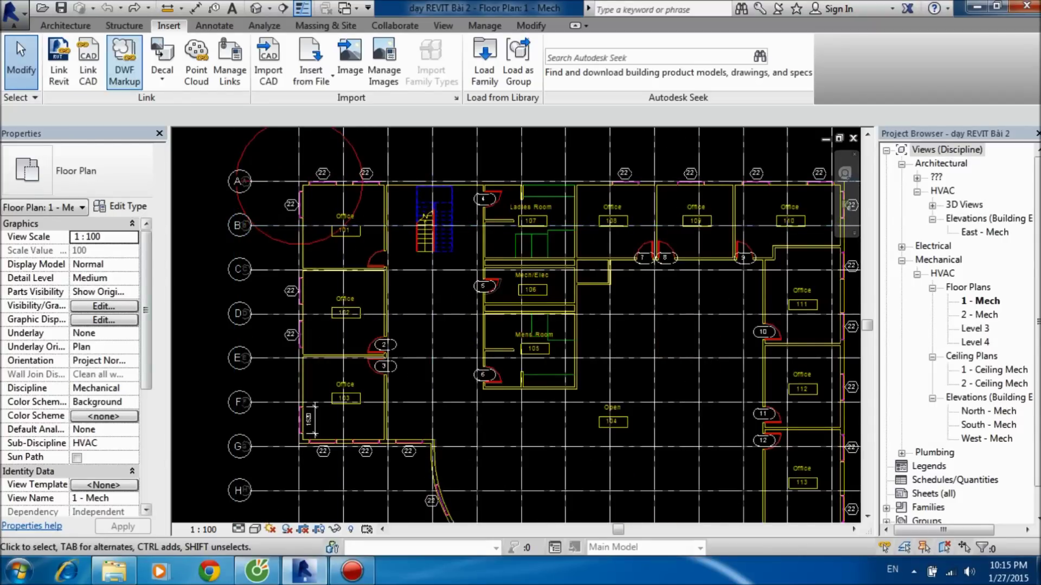
left_click(65, 25)
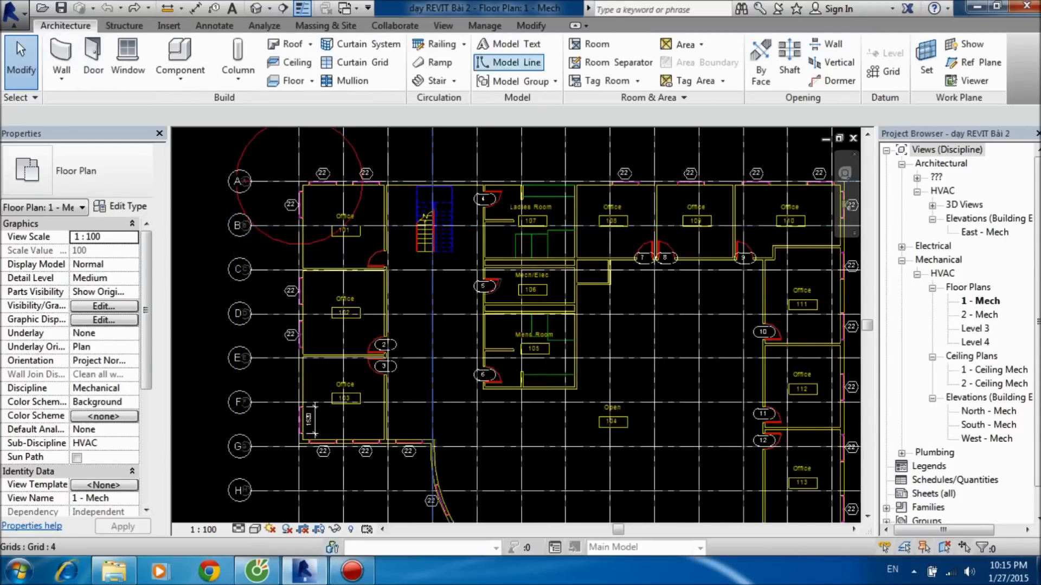
Step: Start tagged room placement named 'office', Upper Limit Level 1, Offset 4000
left_click(589, 44)
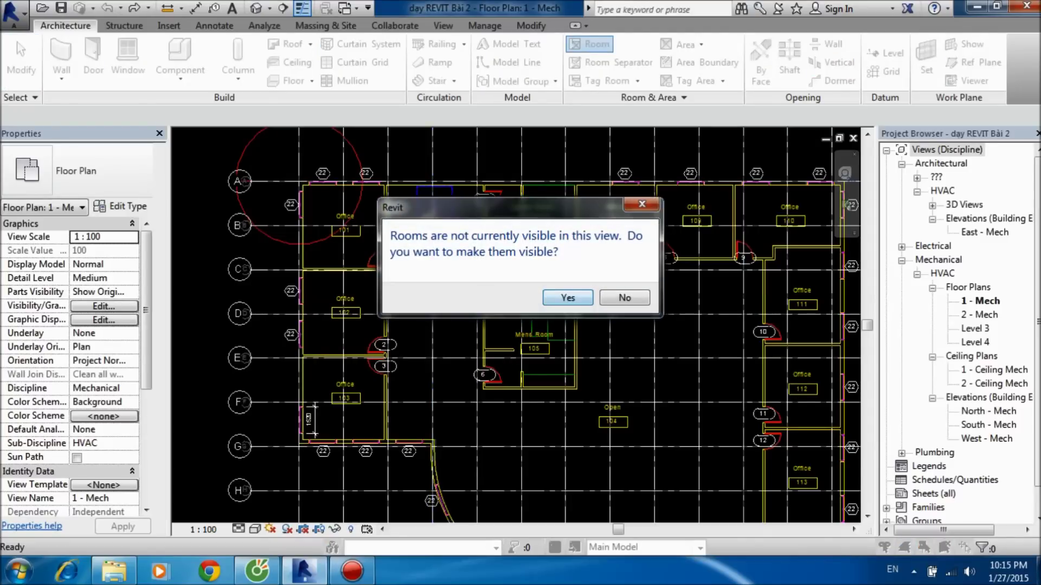
key("Return")
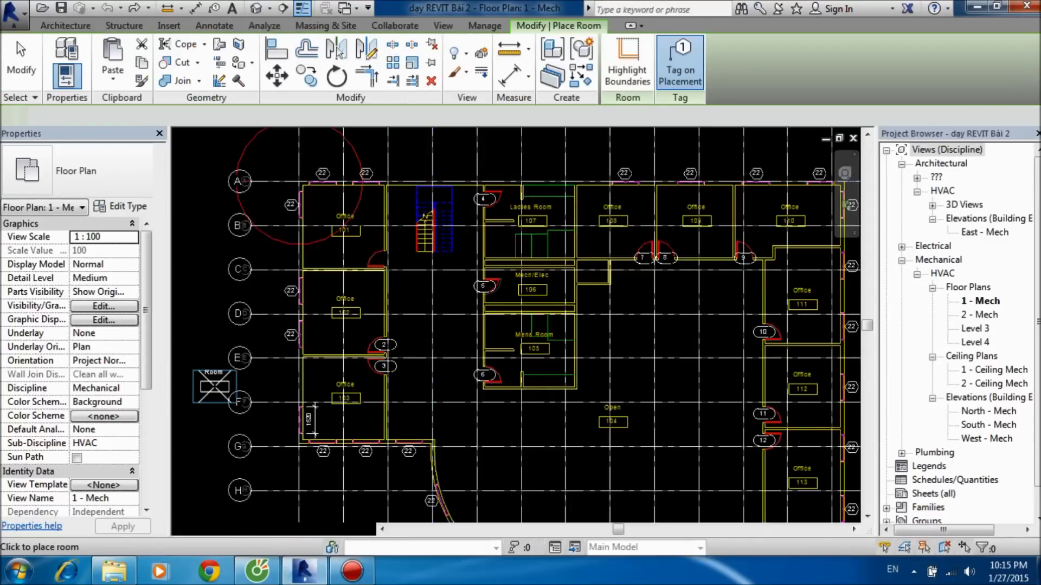
scroll(98, 388, "down", 1)
left_click(98, 388)
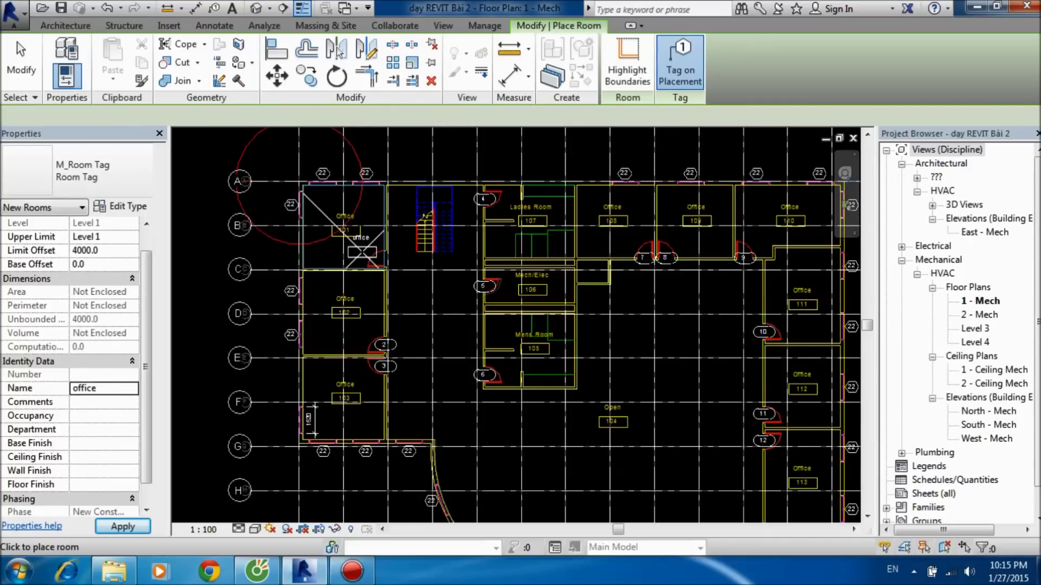
scroll(331, 240, "up", 3)
scroll(357, 221, "up", 2)
scroll(358, 221, "down", 2)
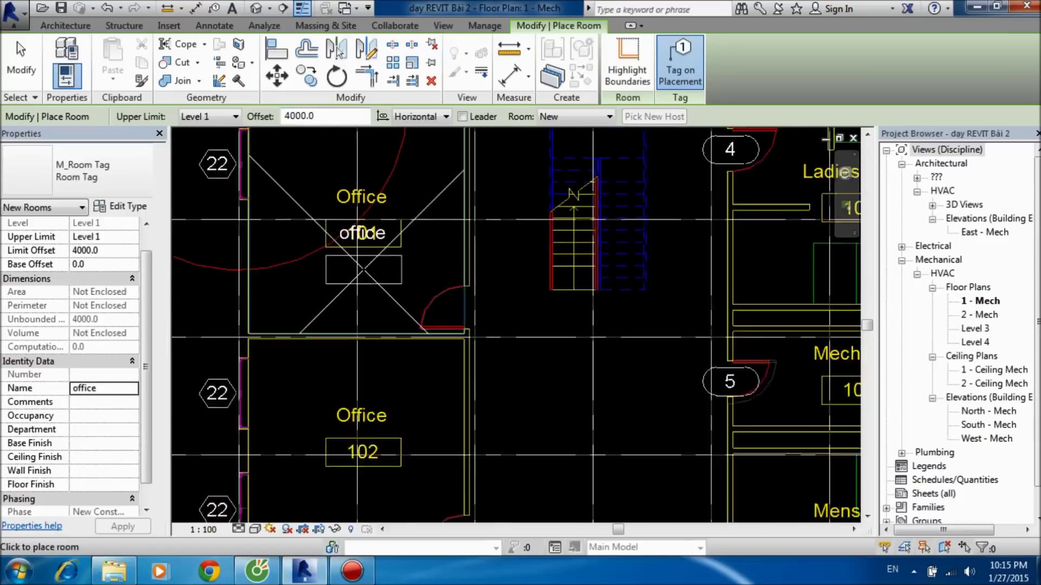
middle_click_drag(358, 221, 367, 263)
scroll(366, 263, "down", 1)
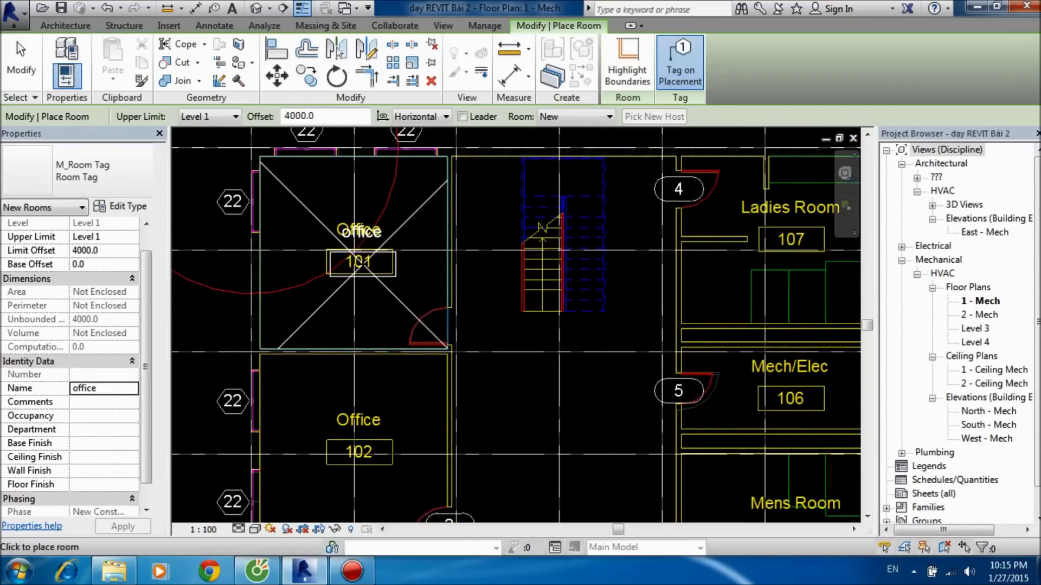
scroll(353, 271, "up", 1)
scroll(363, 260, "up", 1)
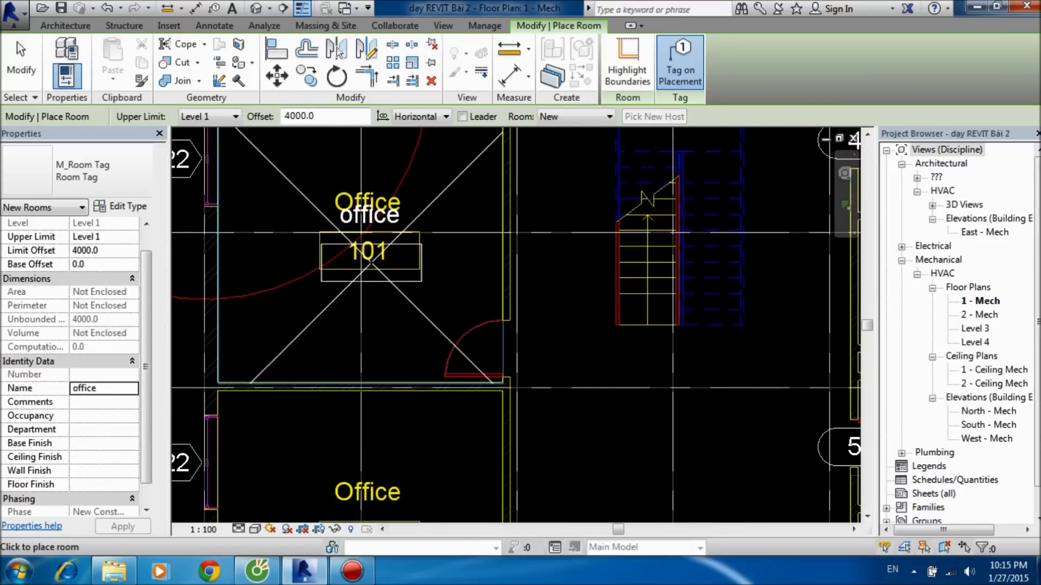
Step: Place office rooms in spaces 101, 102, 103 and the open office 104
left_click(367, 252)
scroll(395, 275, "down", 1)
middle_click_drag(396, 302, 395, 227)
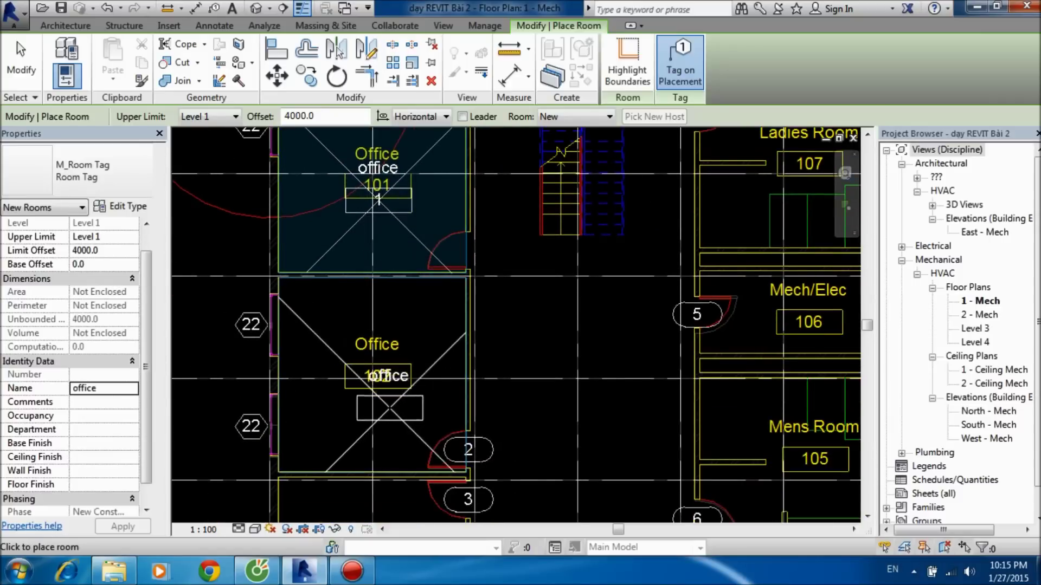
left_click(374, 371)
middle_click_drag(374, 510, 374, 293)
left_click(374, 293)
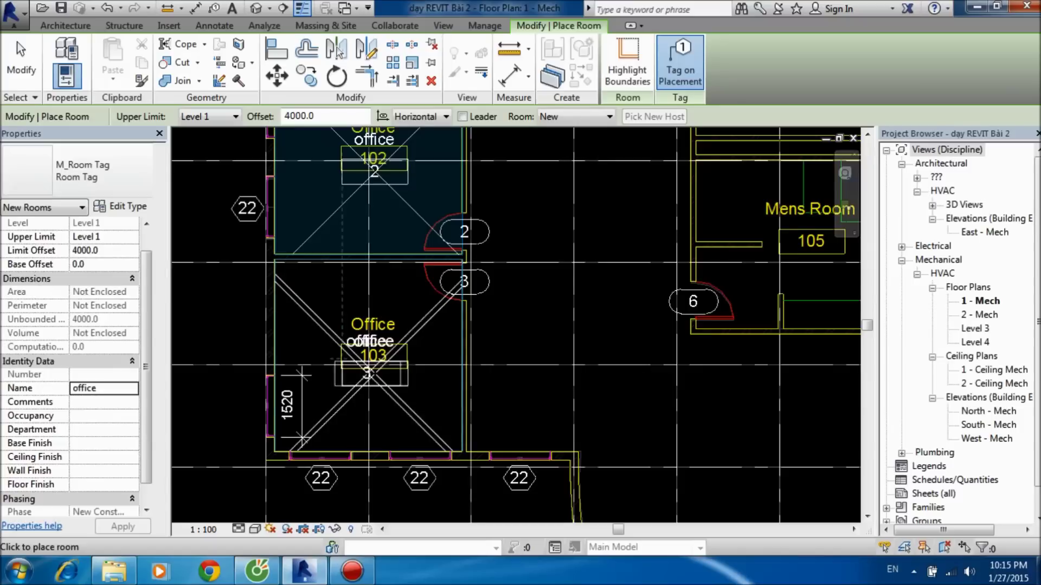
scroll(380, 304, "down", 2)
scroll(596, 325, "up", 1)
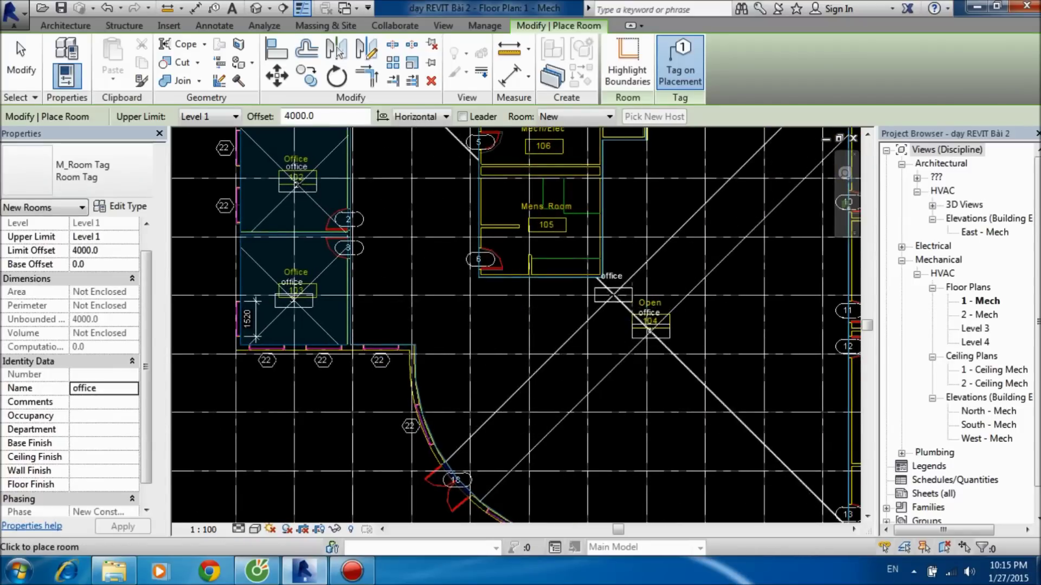
left_click(649, 329)
middle_click_drag(650, 329, 618, 408)
middle_click_drag(505, 292, 474, 345)
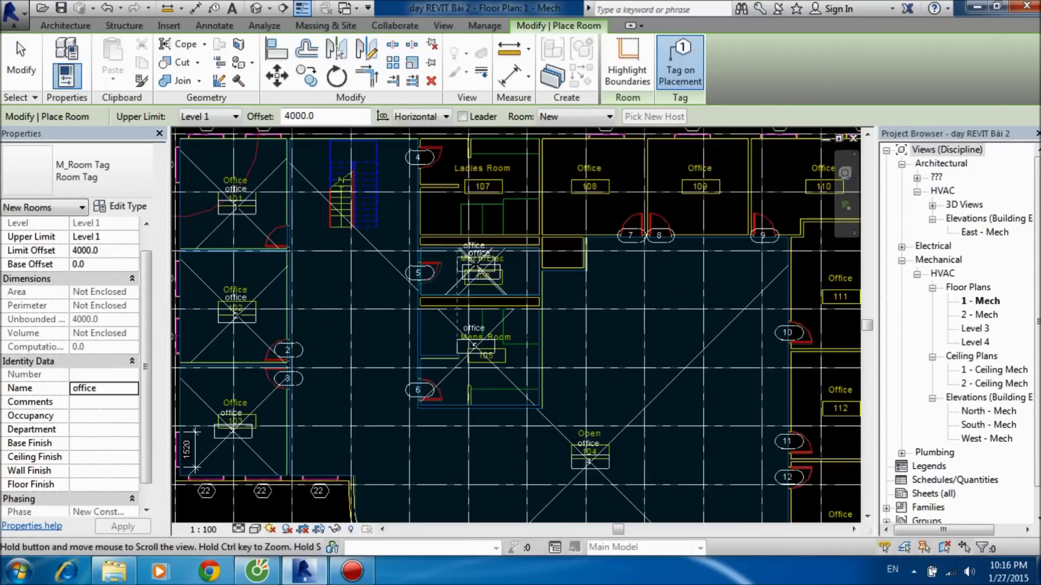
Step: Place office rooms in Ladies Room 107, rooms 108–113 and Stairwell 114
left_click(484, 187)
left_click(590, 187)
left_click(699, 188)
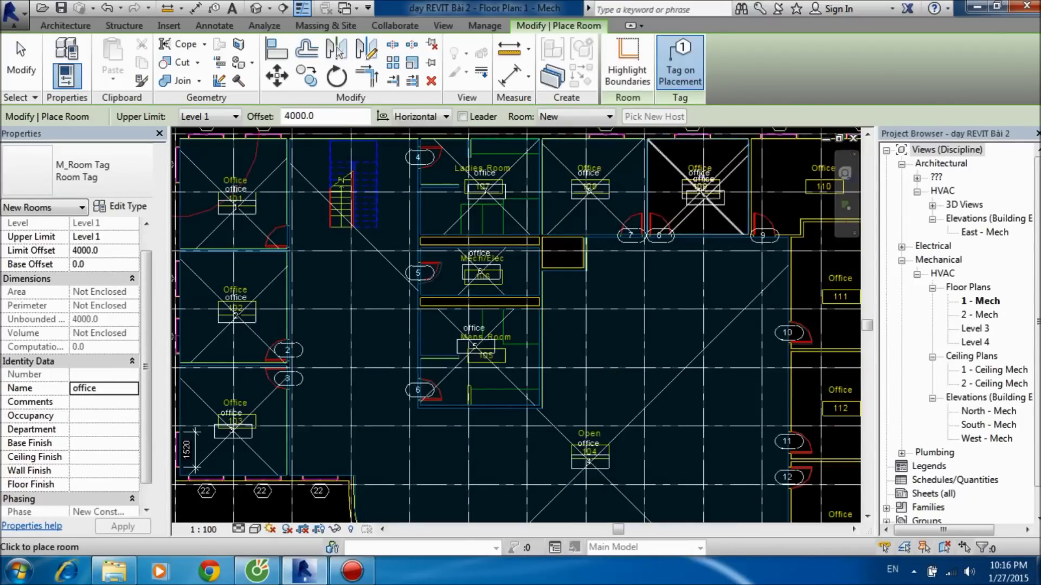
middle_click_drag(699, 188, 480, 196)
left_click(593, 192)
left_click(629, 305)
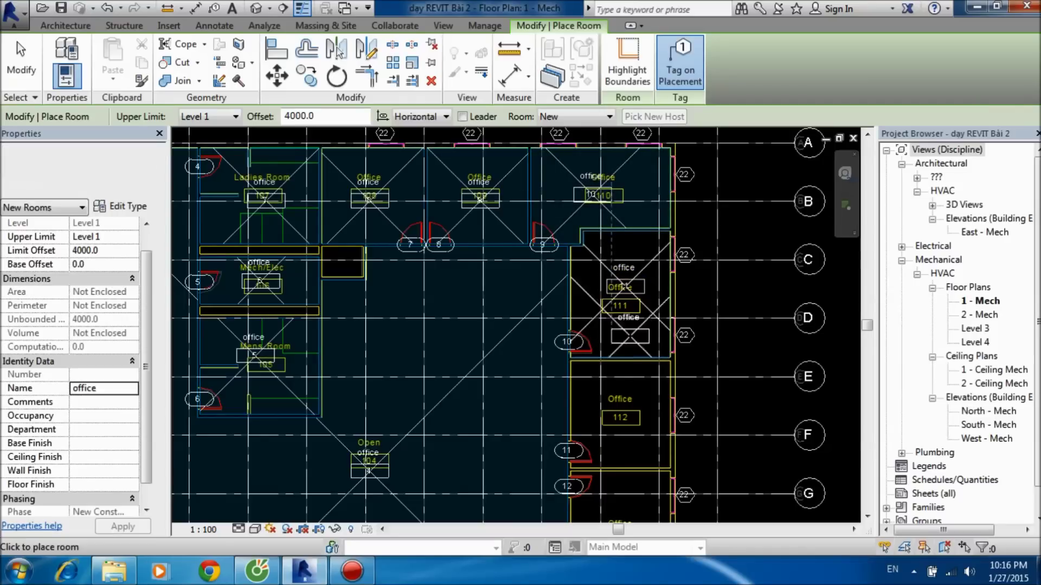
left_click(621, 415)
middle_click_drag(621, 415, 587, 228)
left_click(588, 356)
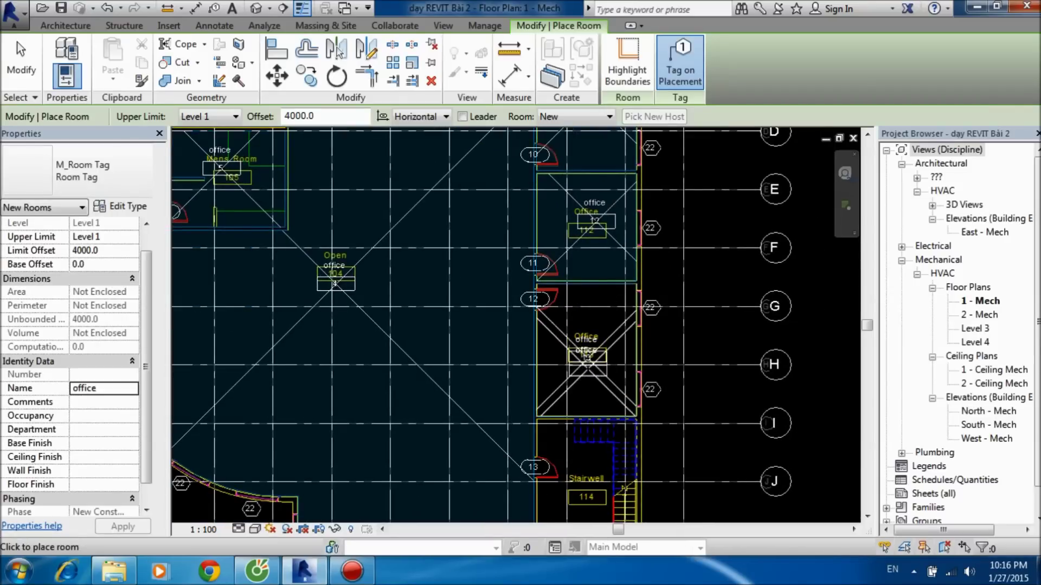
middle_click_drag(588, 357, 573, 217)
left_click(574, 357)
Step: Place office rooms in rooms 115, 116 and 117, then stop placing rooms
middle_click_drag(457, 358, 540, 243)
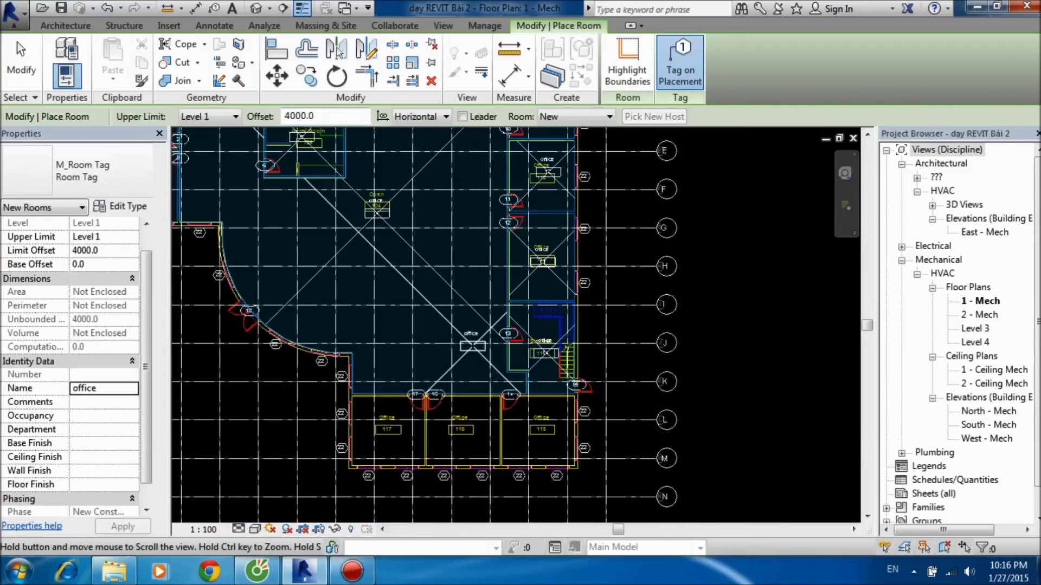
left_click(635, 374)
left_click(491, 378)
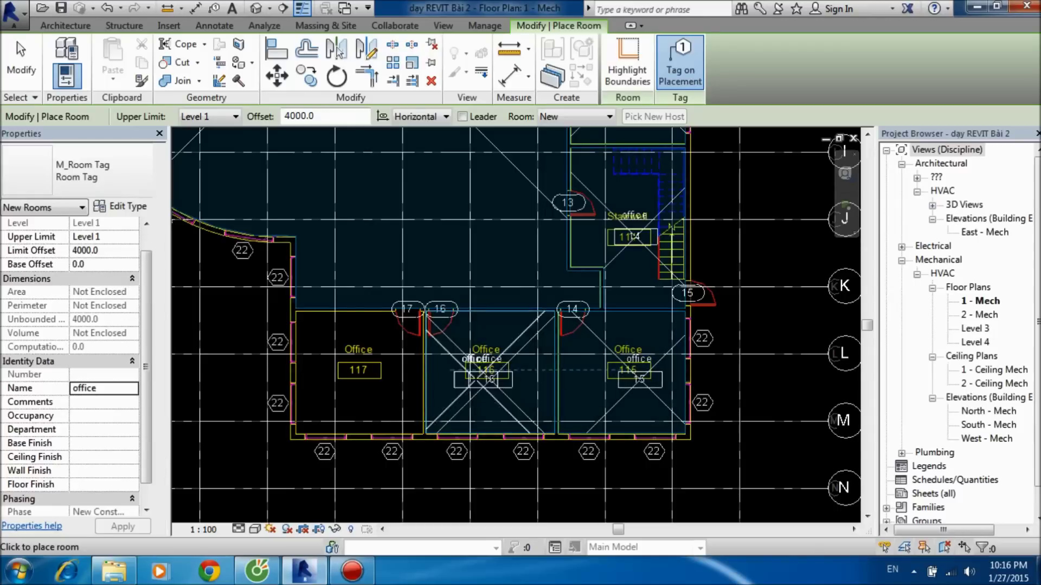
left_click(364, 372)
scroll(362, 315, "down", 1)
scroll(515, 325, "up", 5)
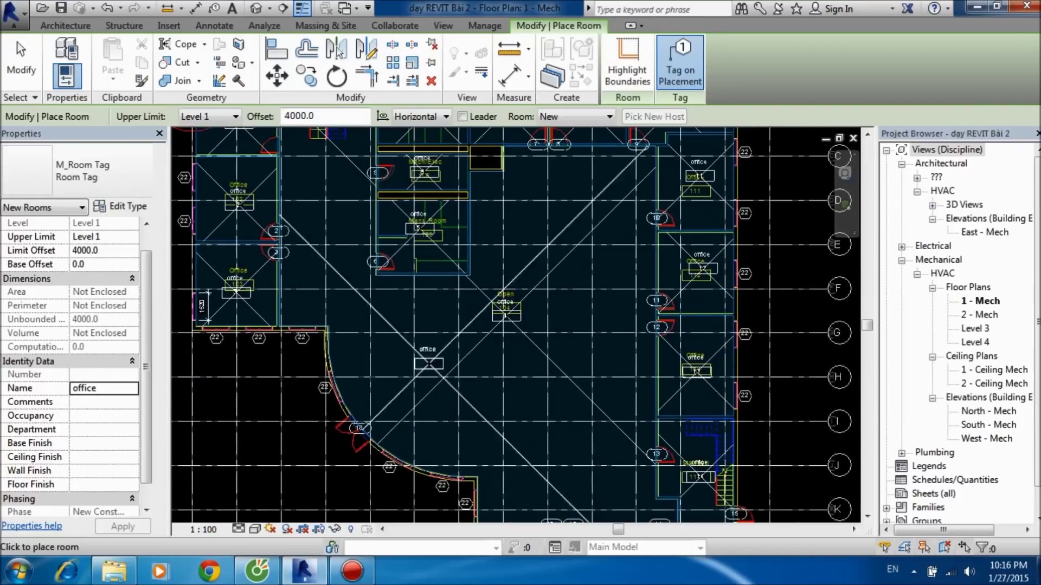
middle_click_drag(515, 325, 496, 340)
key("Escape")
key("Escape")
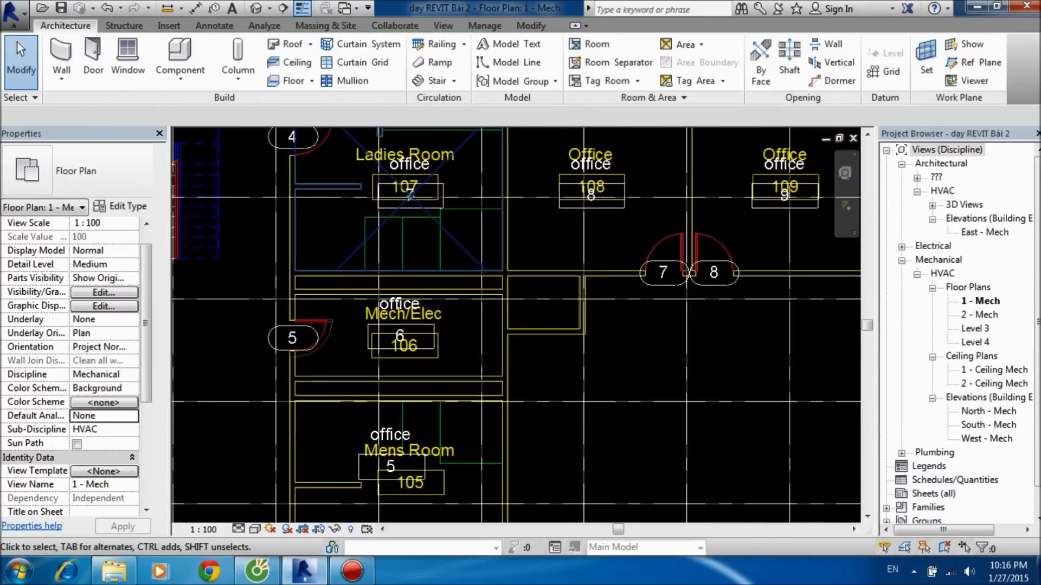
Step: Rename the Mech/Elec space's room tag from office to Mech/elec
scroll(399, 358, "down", 2)
middle_click_drag(399, 357, 395, 276)
scroll(396, 276, "up", 4)
scroll(398, 239, "up", 1)
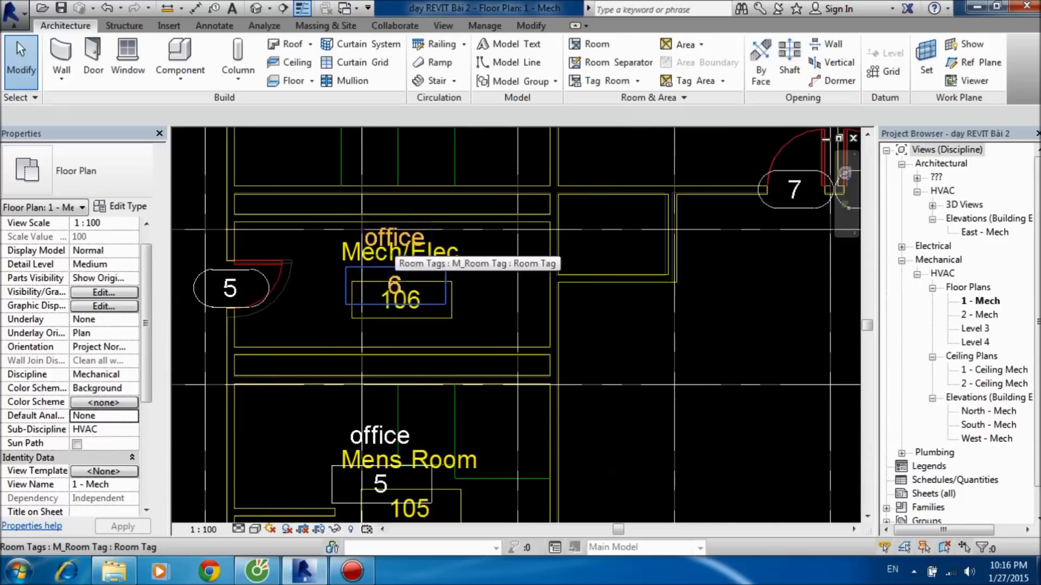
double_click(396, 242)
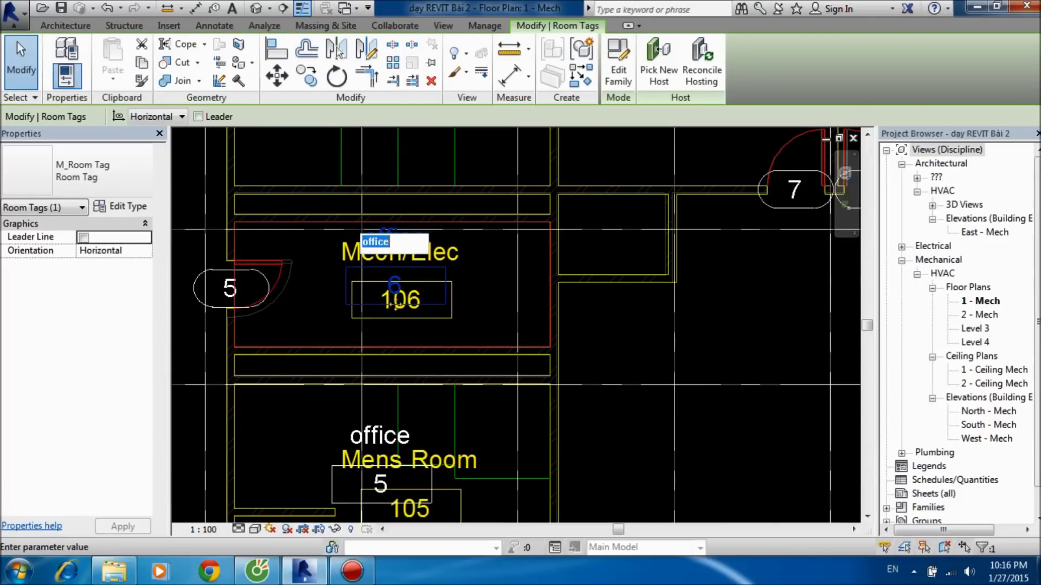
scroll(395, 303, "up", 2)
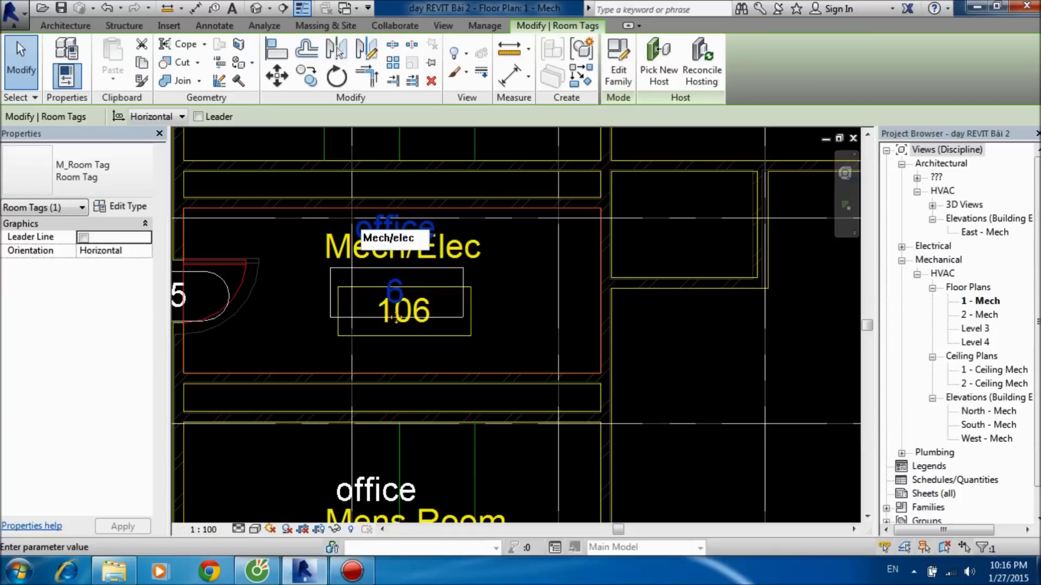
key("Return")
Step: Select the Ladies Room and the room 108 tag to check them, then clear the selection
scroll(398, 312, "down", 3)
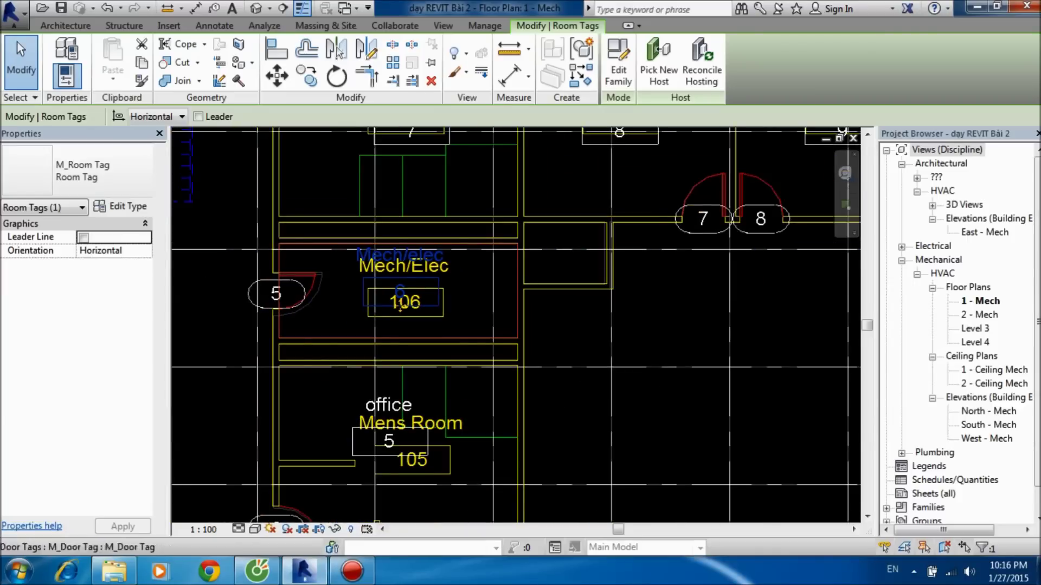
scroll(400, 307, "down", 2)
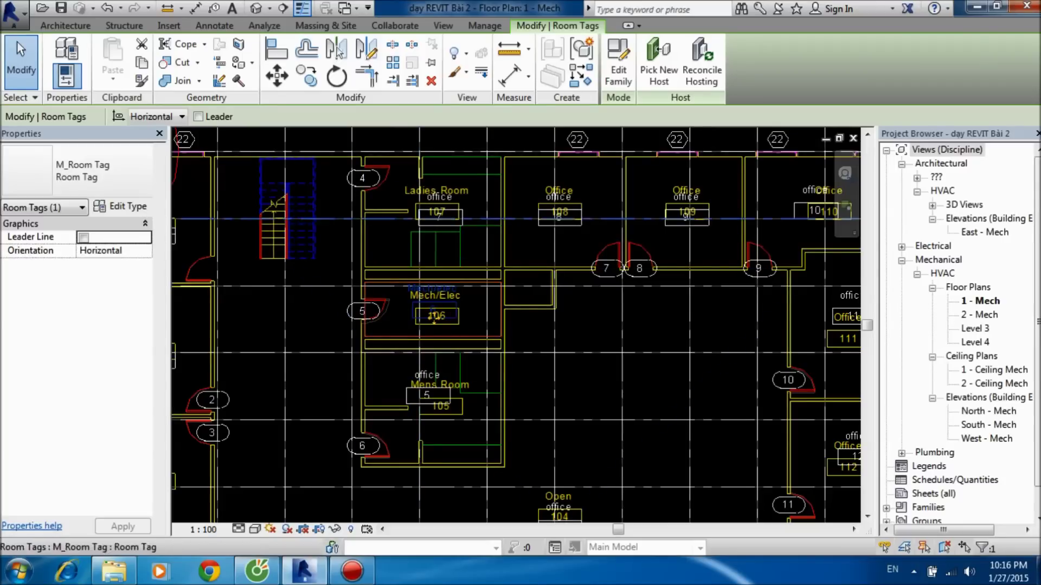
left_click(440, 218)
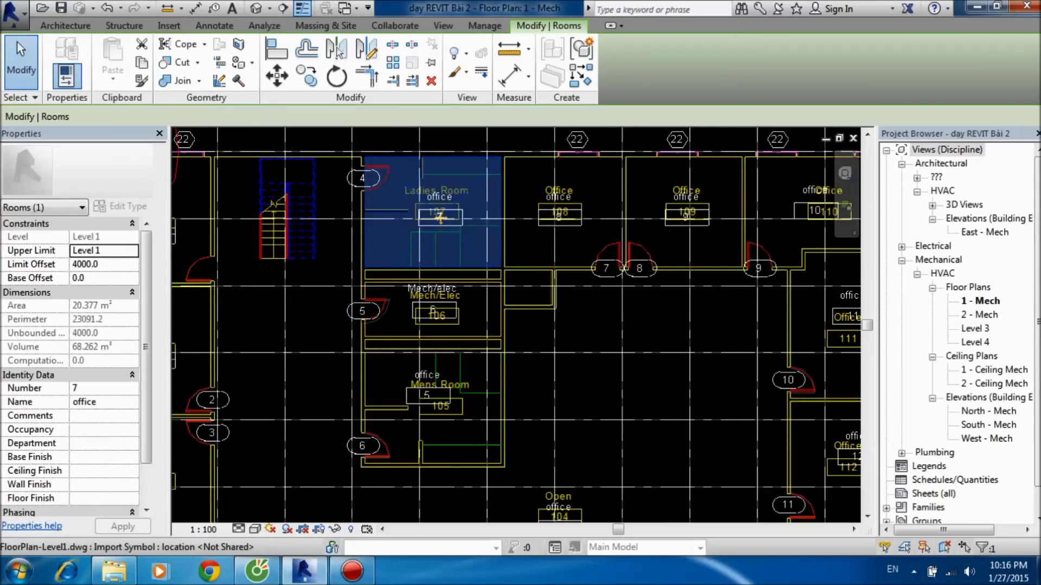
left_click(559, 213)
key("Escape")
scroll(420, 253, "down", 2)
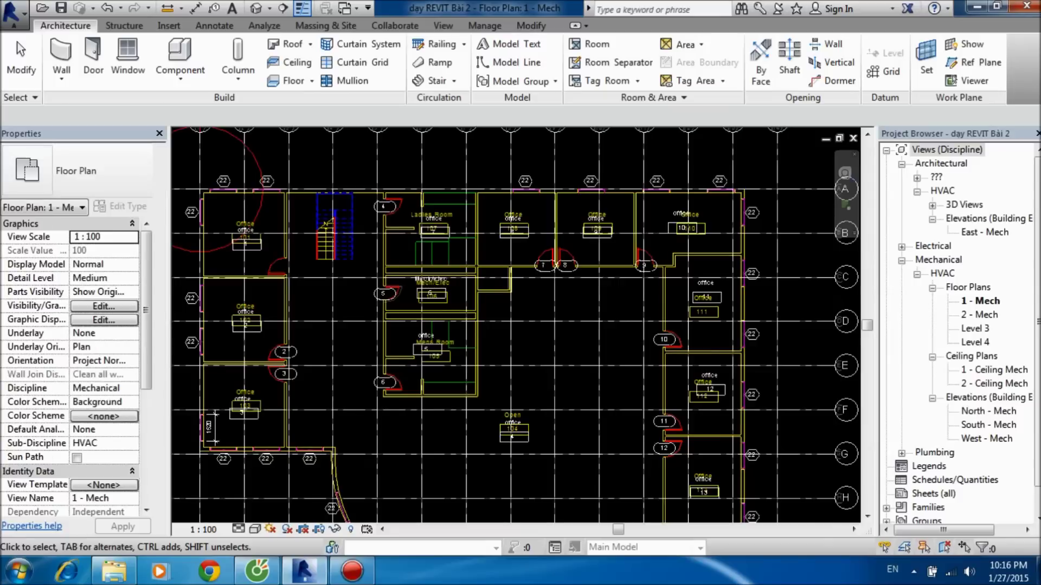
left_click(169, 25)
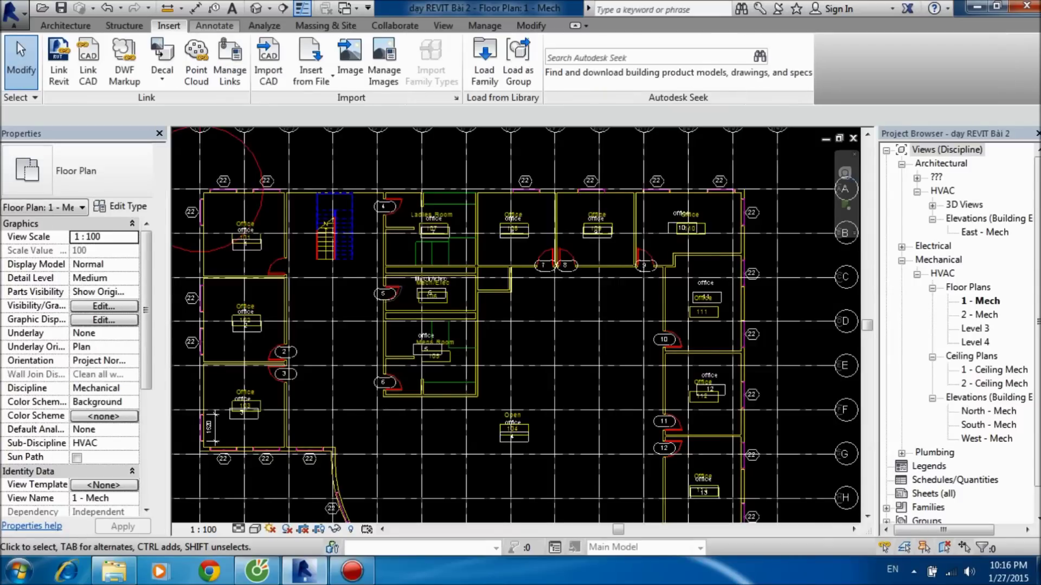
left_click(229, 59)
left_click(302, 84)
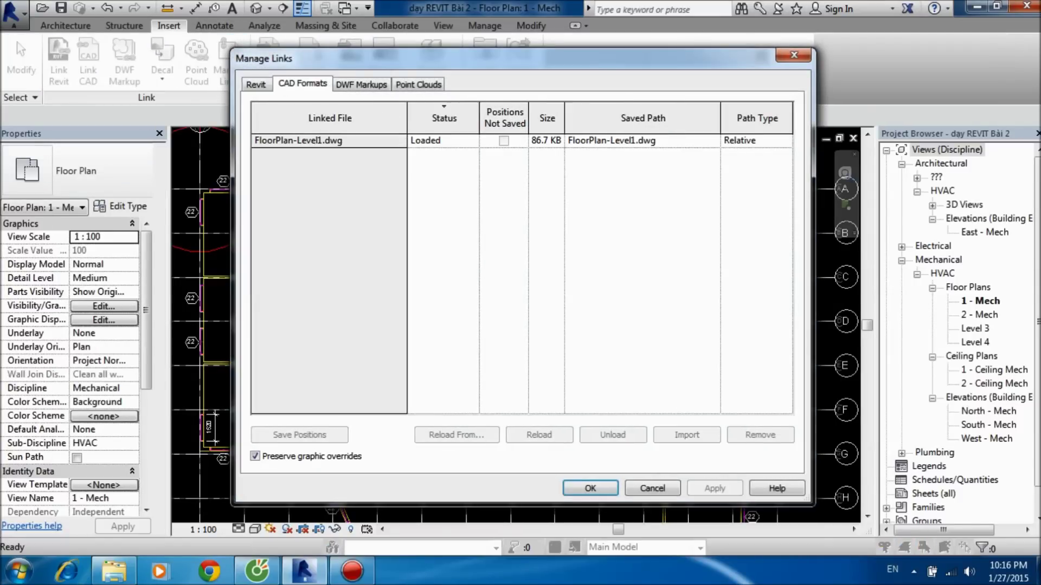
left_click(298, 140)
left_click(612, 435)
left_click(590, 488)
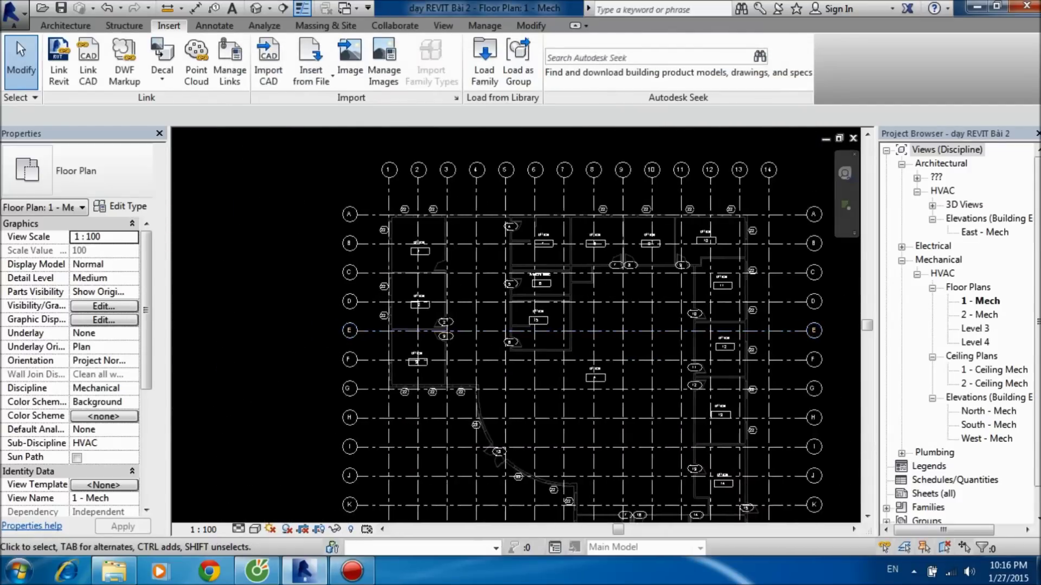
scroll(796, 385, "up", 1)
scroll(797, 384, "up", 2)
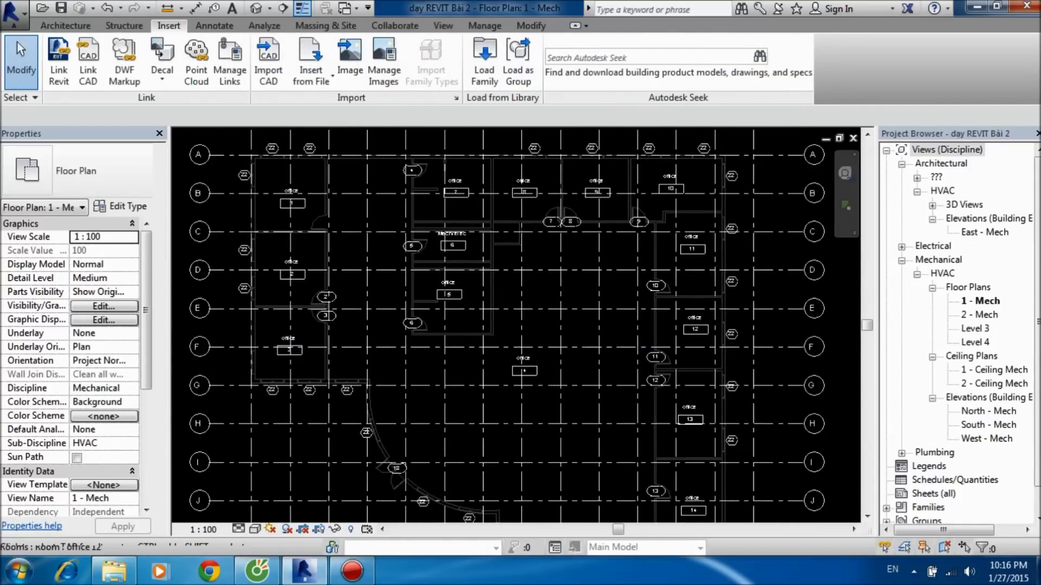
middle_click_drag(691, 336, 591, 211)
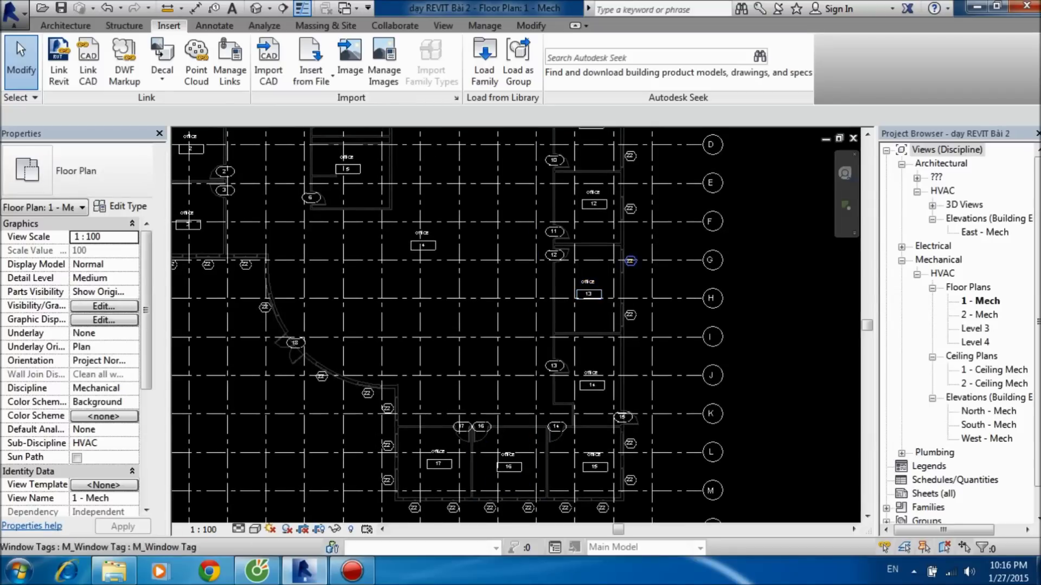
middle_click_drag(589, 293, 614, 414)
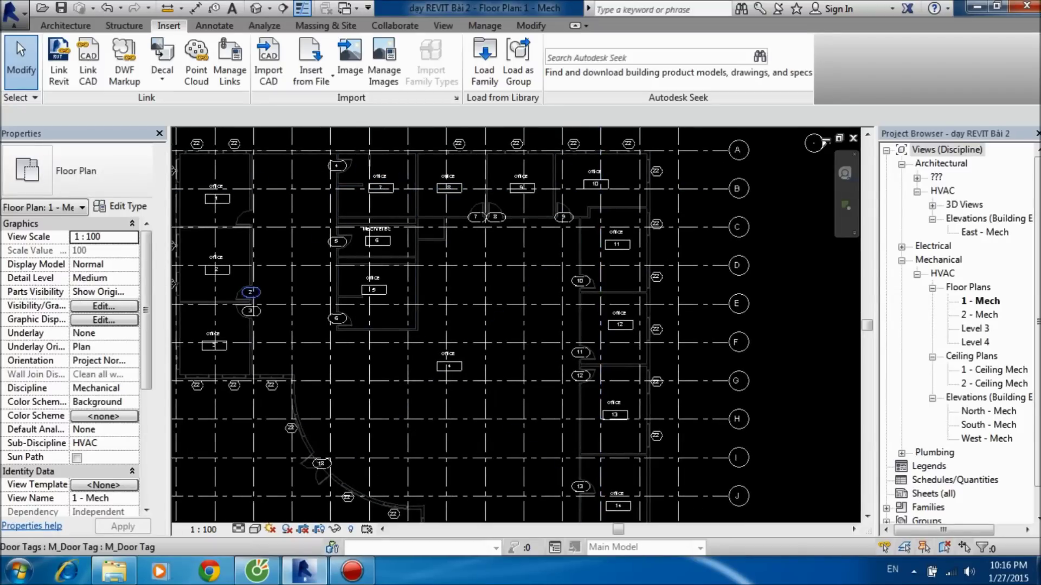
middle_click_drag(542, 163, 291, 212)
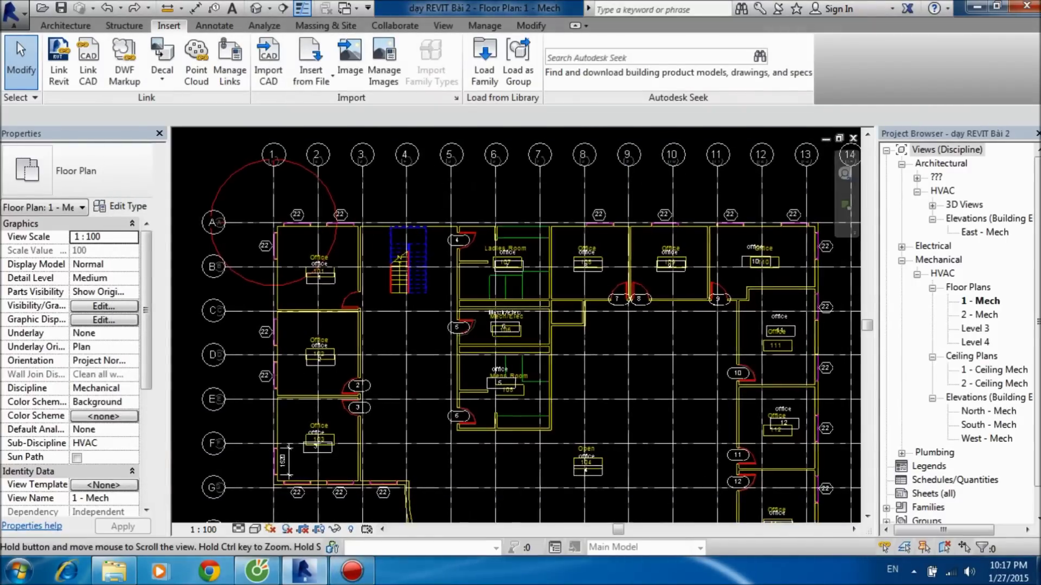
middle_click_drag(230, 256, 212, 266)
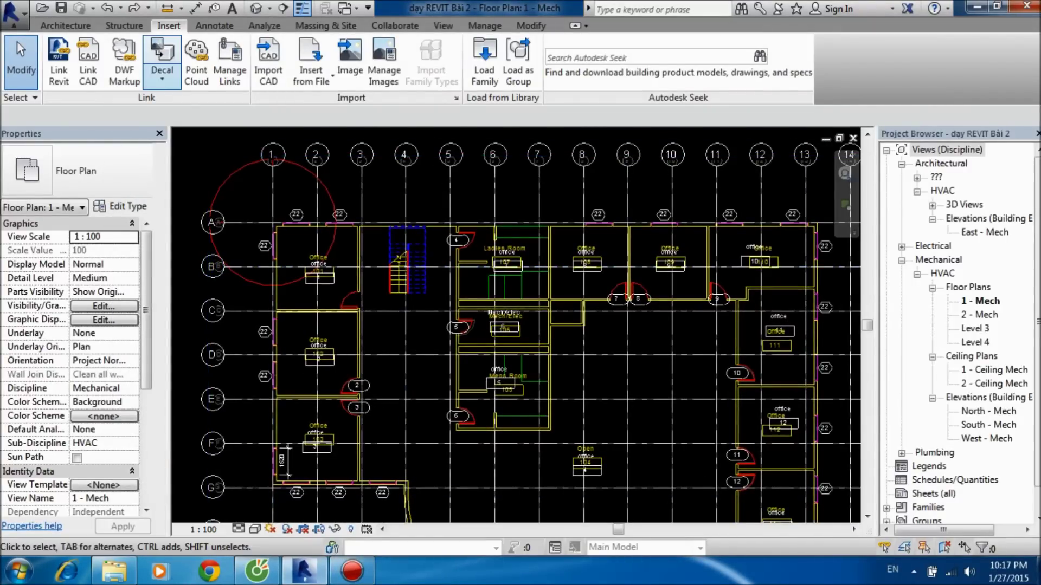
left_click(66, 25)
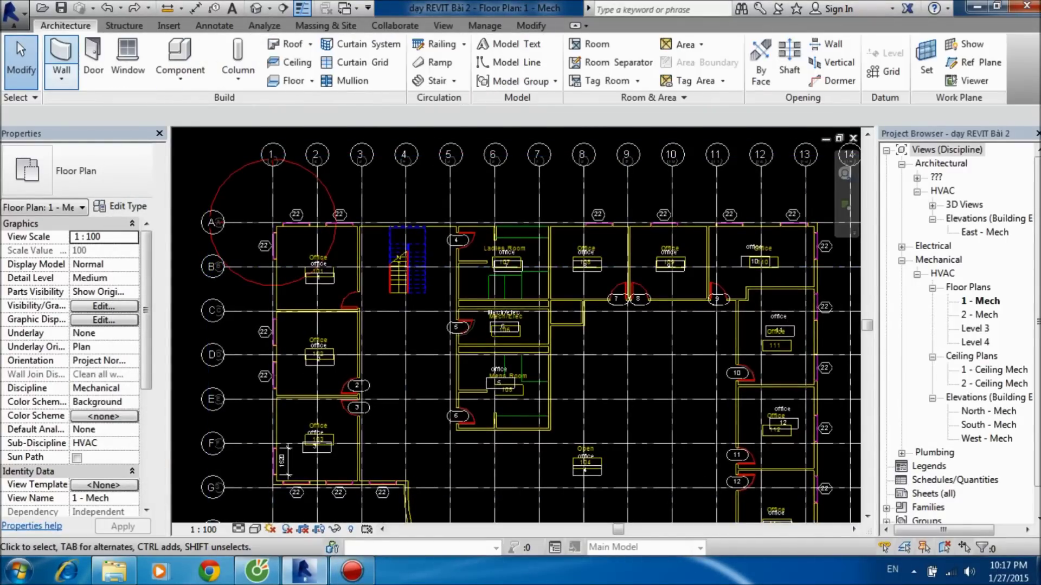
Step: Start a stair by component with a U-shaped run layout
left_click(454, 81)
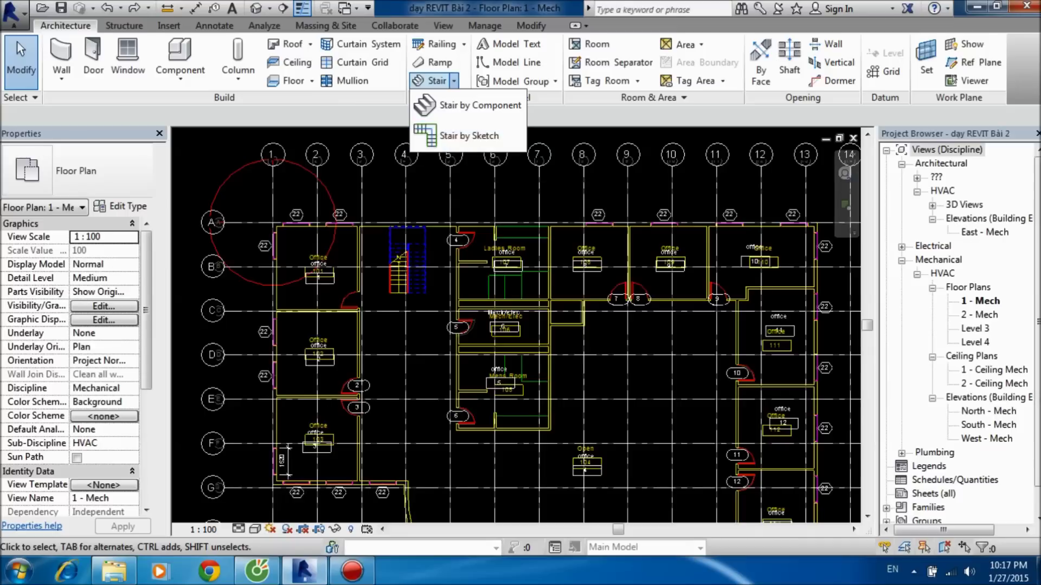
left_click(480, 105)
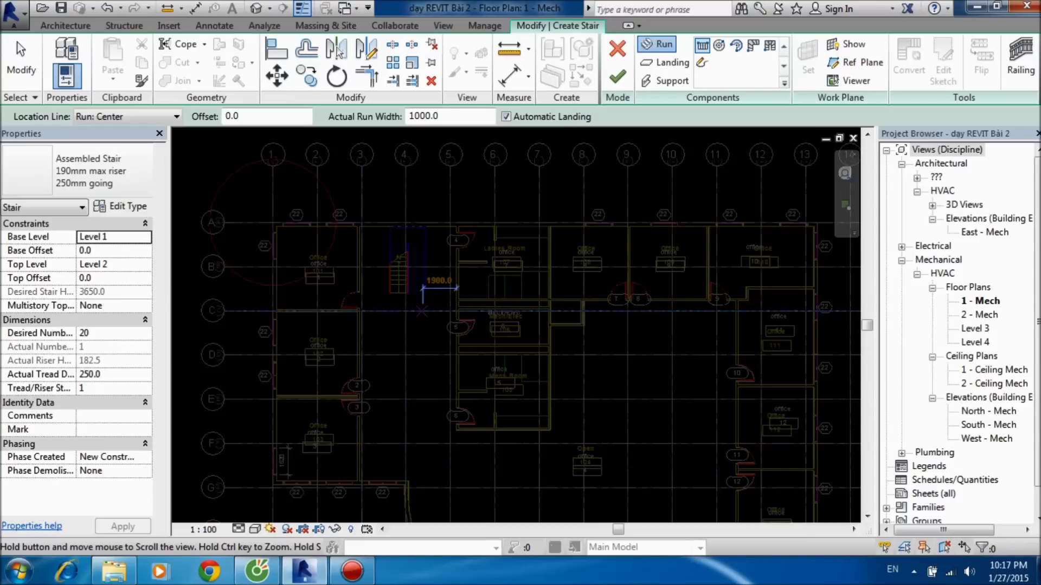
scroll(422, 291, "up", 1)
scroll(423, 291, "up", 1)
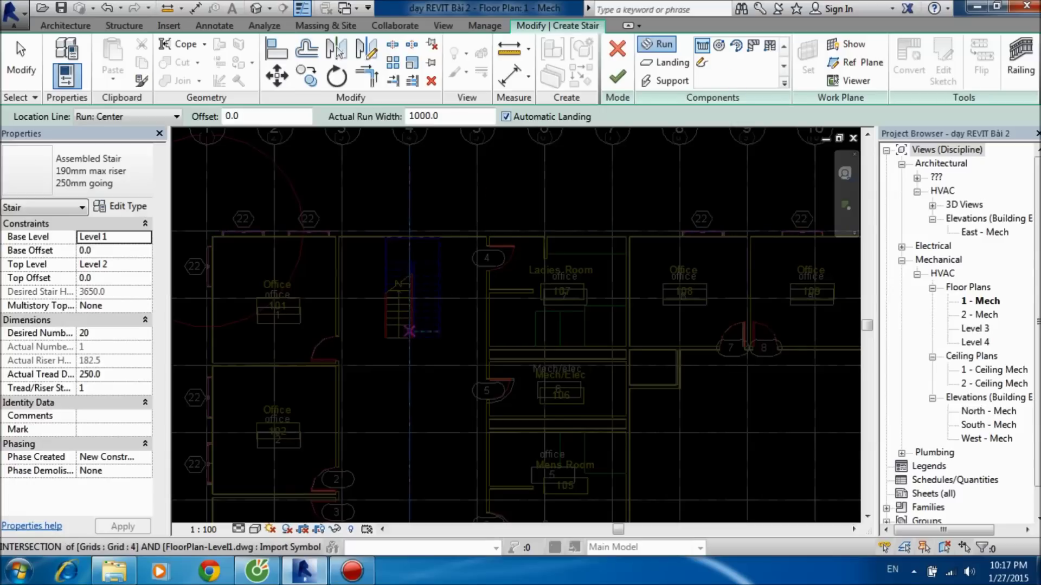
left_click(770, 46)
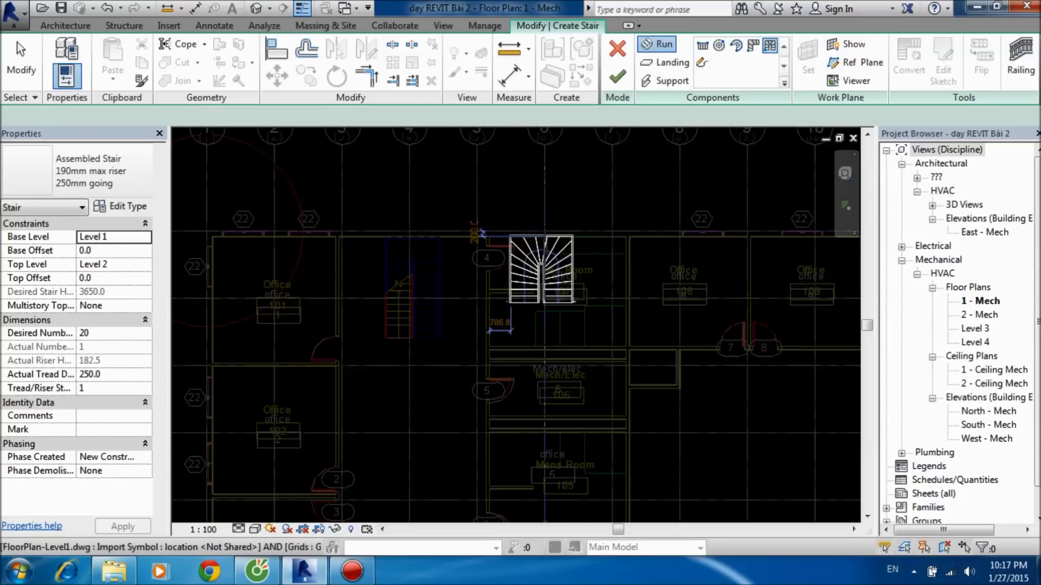
Step: End the run at the wall endpoint and finish the 20-riser Level 1 to Level 2 stair
scroll(374, 293, "up", 1)
scroll(369, 309, "up", 1)
scroll(386, 316, "up", 1)
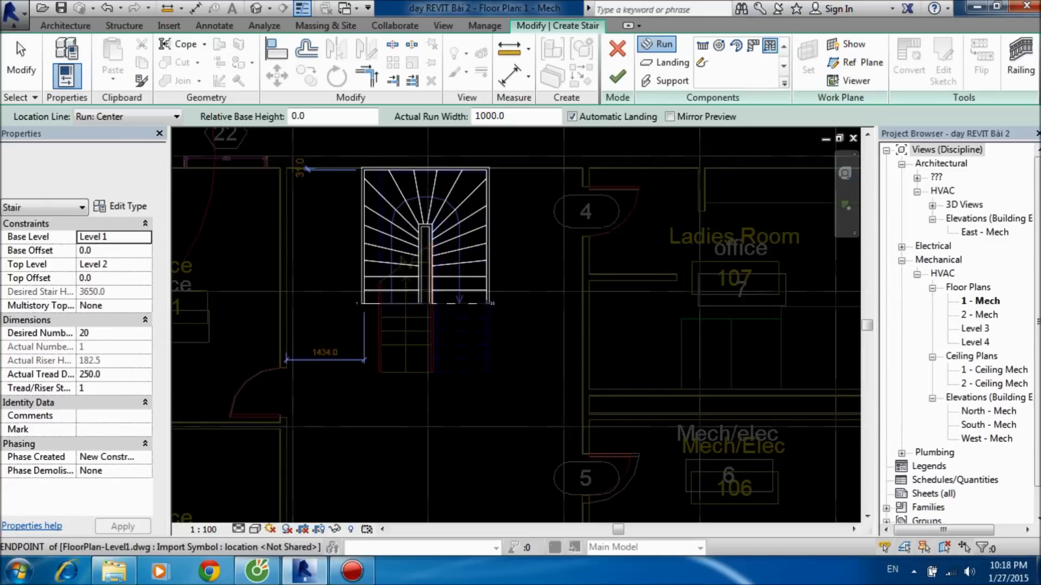
left_click(492, 303)
key("Escape")
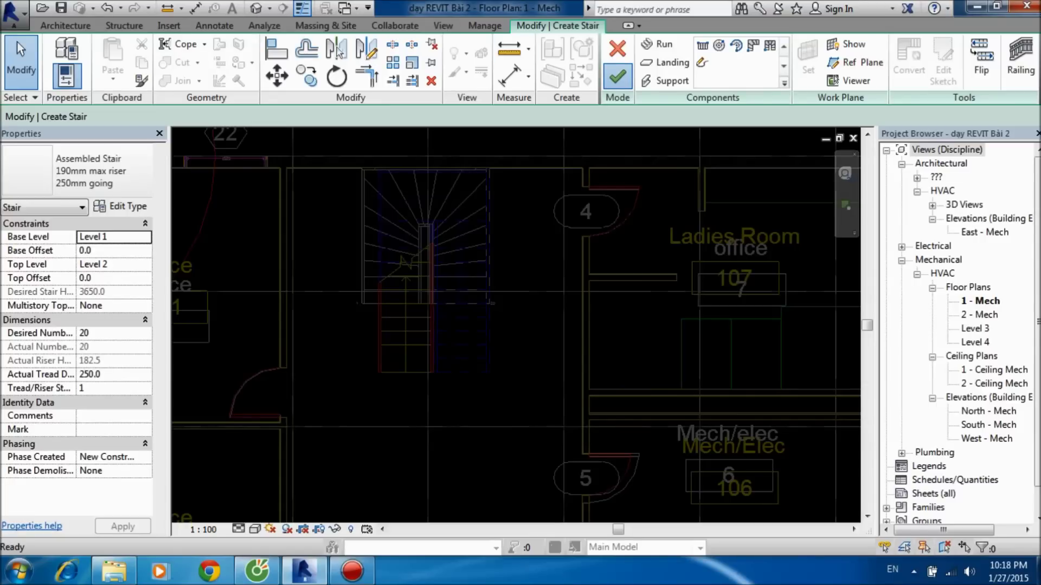
left_click(617, 76)
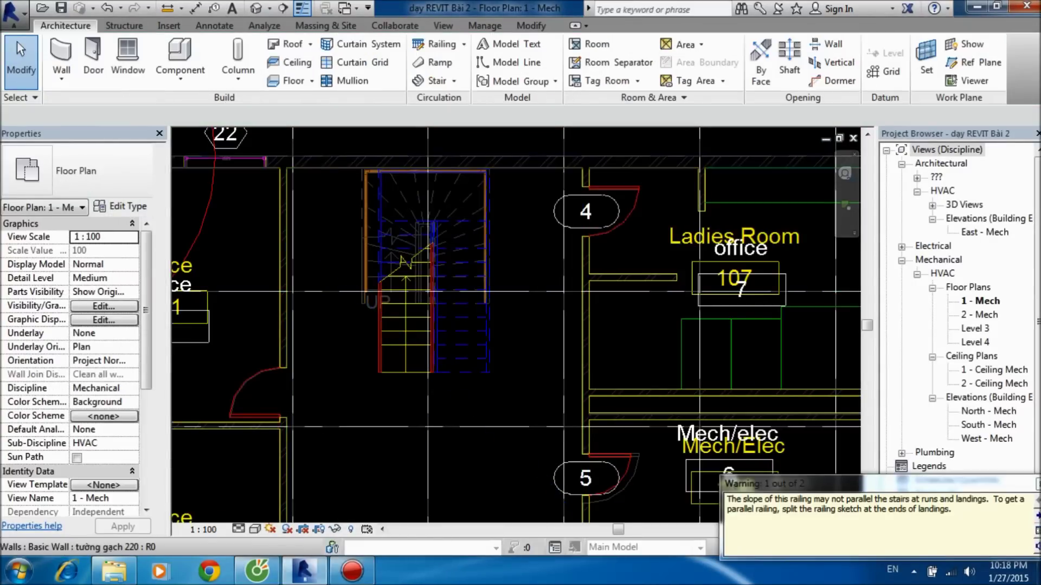
left_click(256, 8)
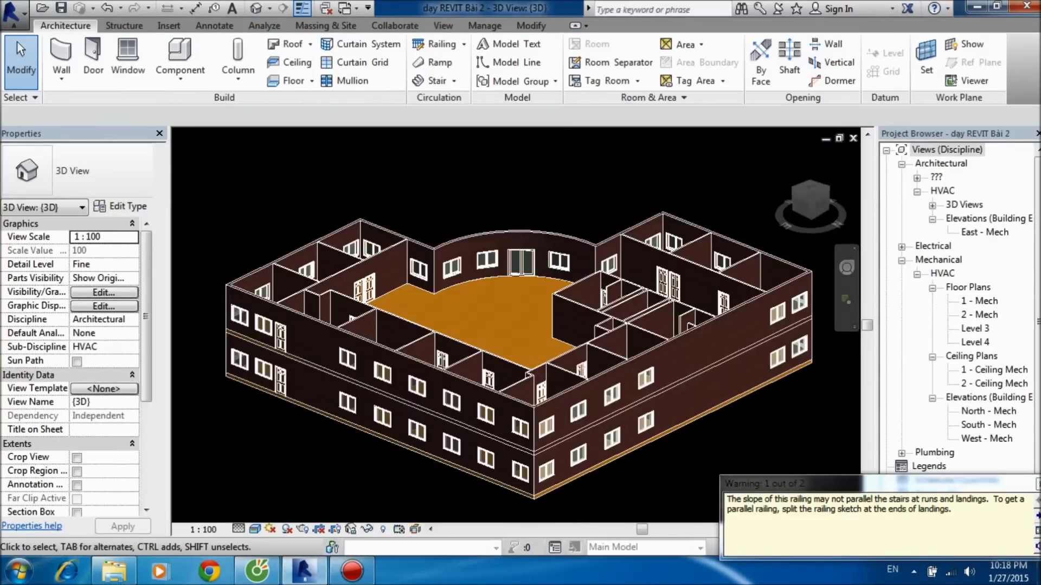
Step: Orbit the 3D view to a top isometric angle and delete the new winder stair
scroll(542, 298, "up", 5)
left_click(809, 209)
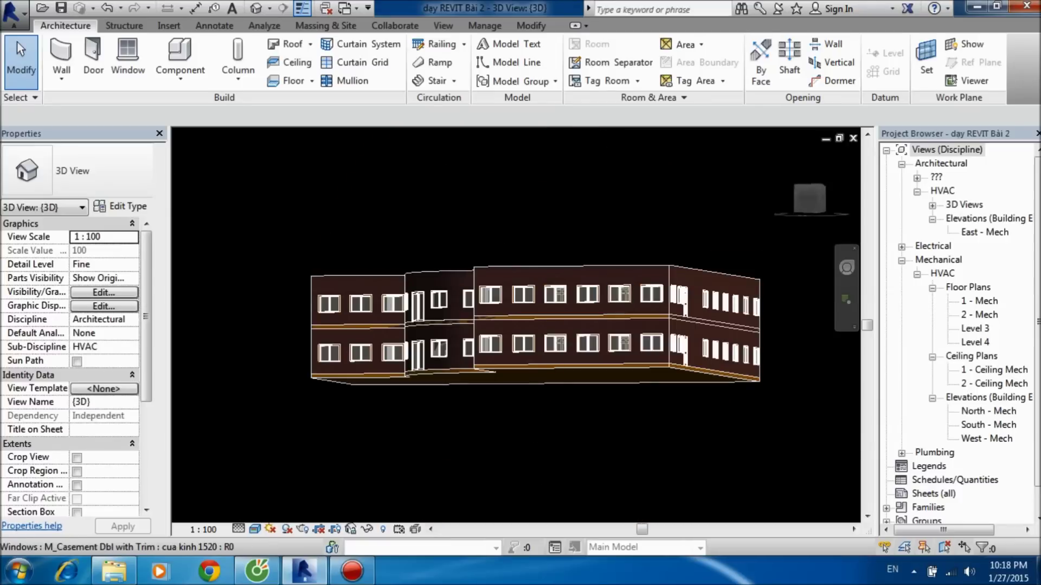
left_click(542, 326)
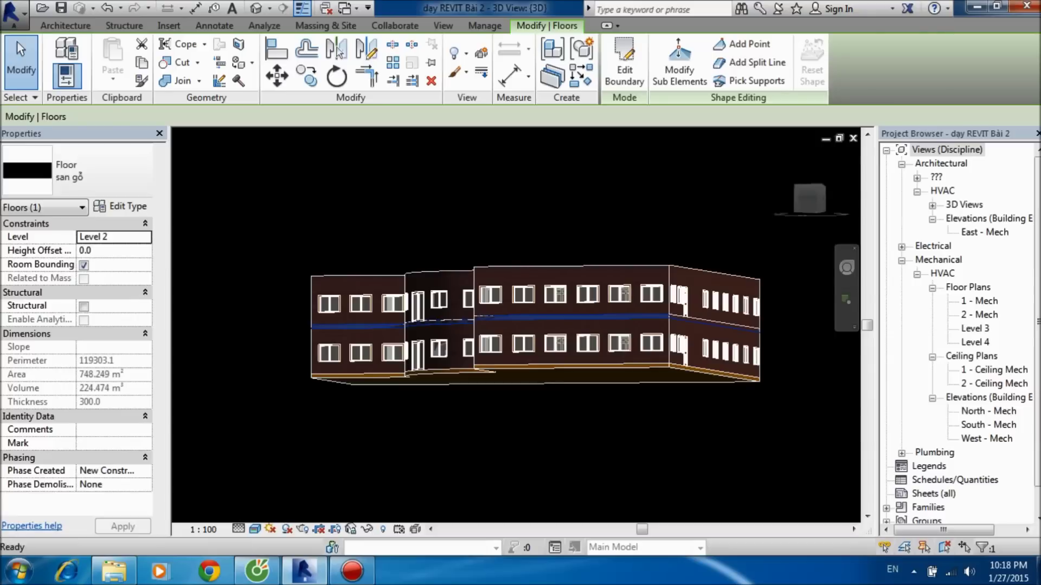
key("Escape")
mouse_move(542, 326)
middle_mouse_down("shift")
mouse_move(690, 259)
mouse_move(709, 236)
mouse_move(700, 303)
middle_mouse_up("shift")
scroll(689, 259, "up", 2)
scroll(689, 259, "up", 4)
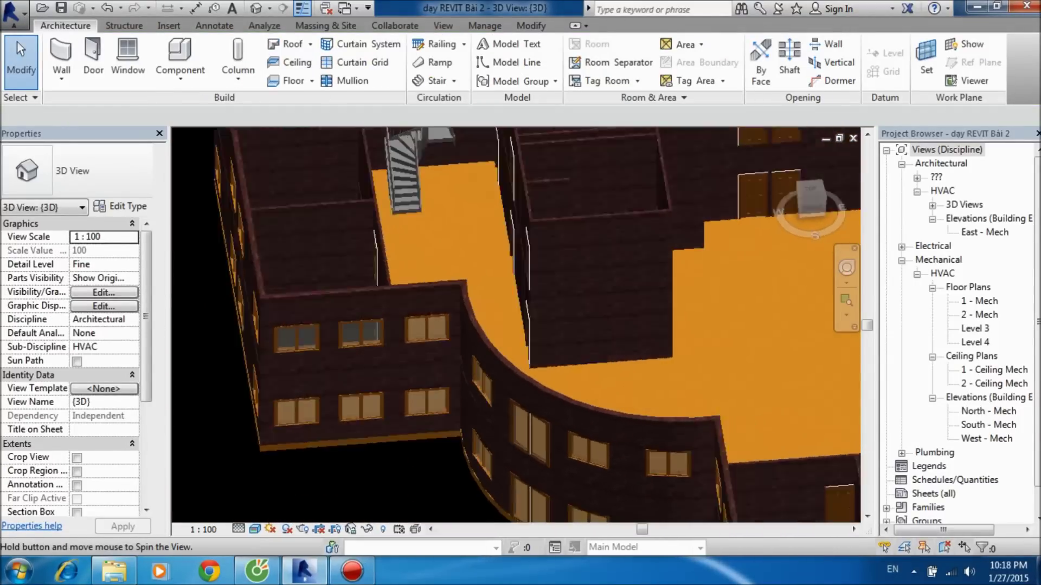
scroll(373, 326, "up", 2)
scroll(358, 326, "up", 2)
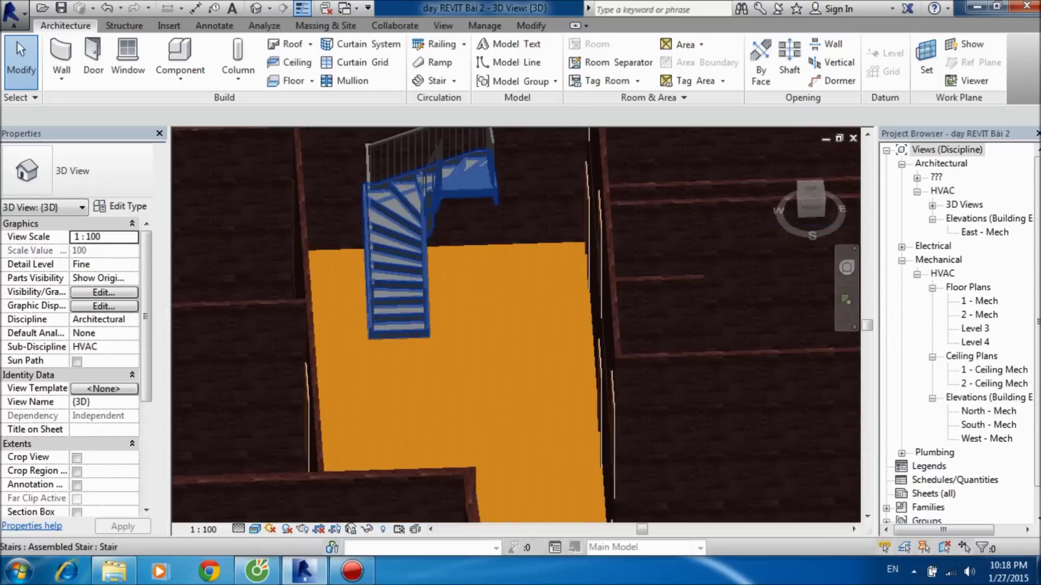
scroll(348, 325, "up", 1)
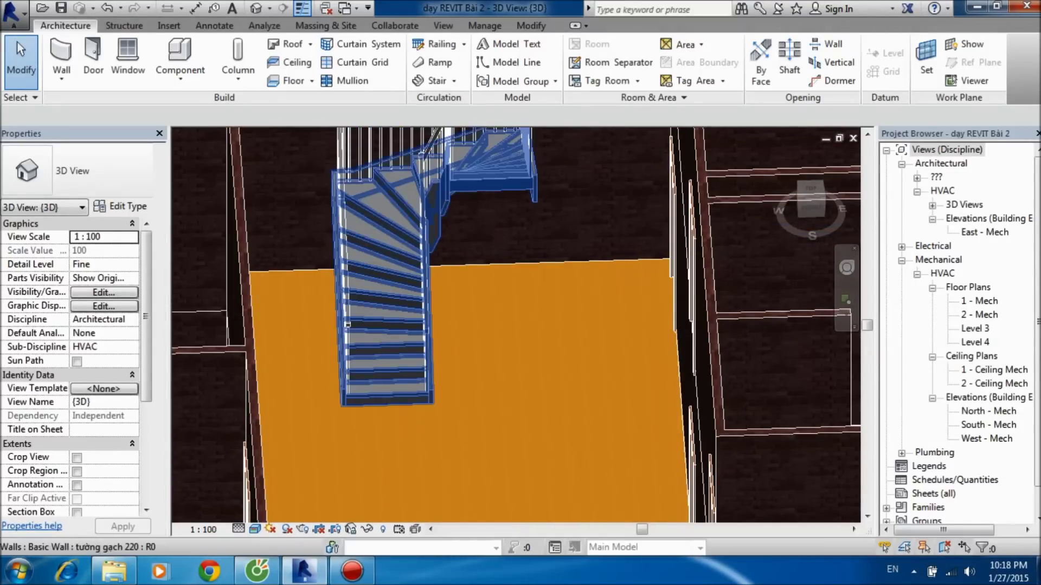
left_click(348, 325)
key("Delete")
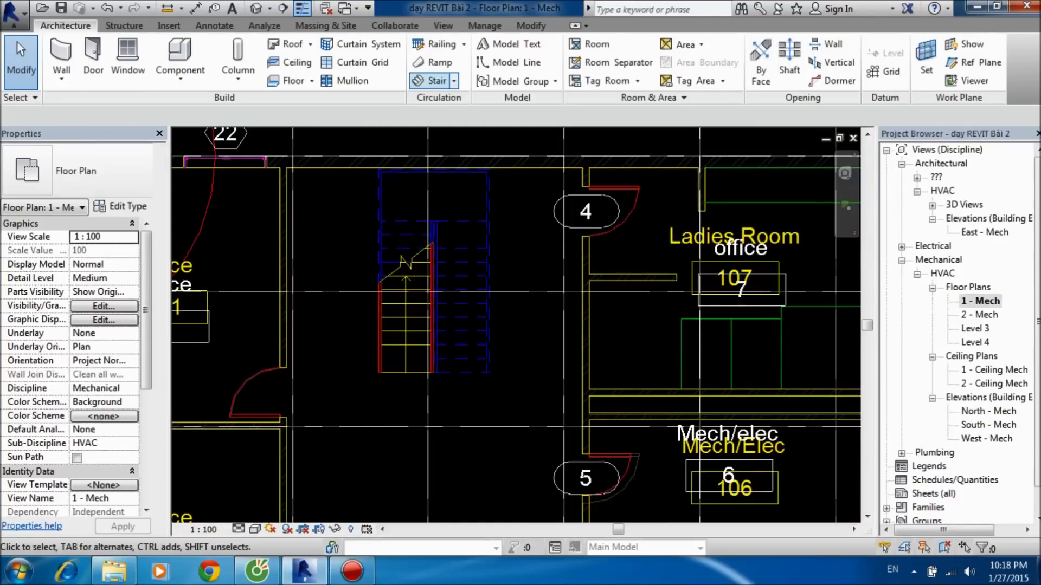
Step: Start a stair by sketch and draw a vertical reference plane up to the stairwell's top wall
left_click(453, 81)
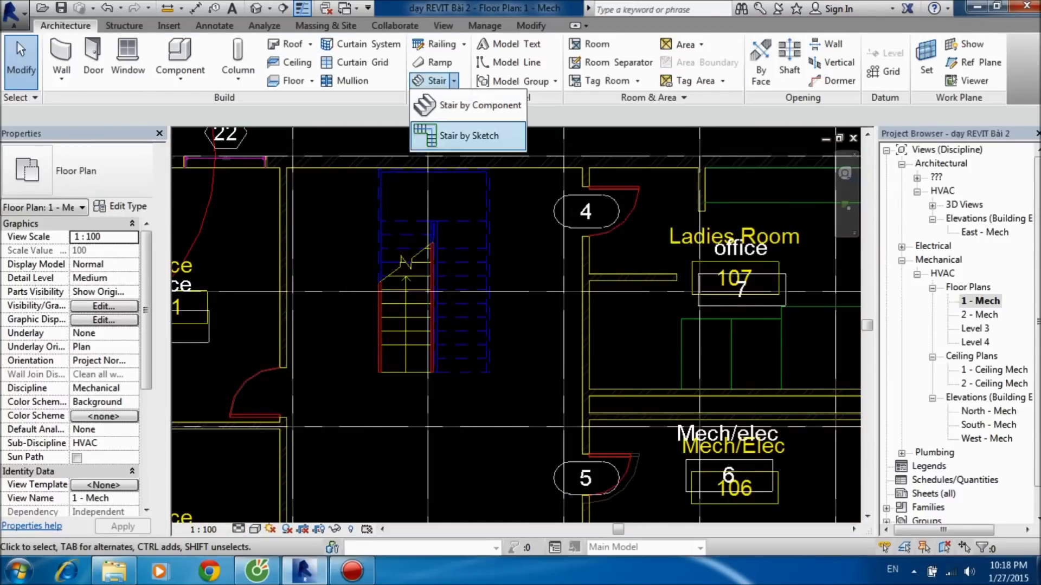
left_click(431, 137)
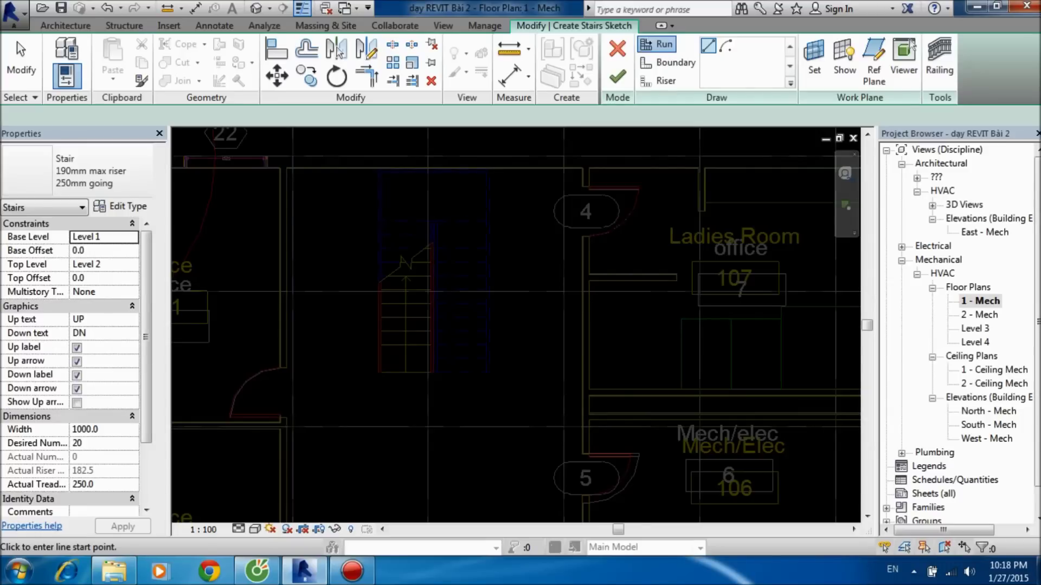
scroll(480, 359, "up", 1)
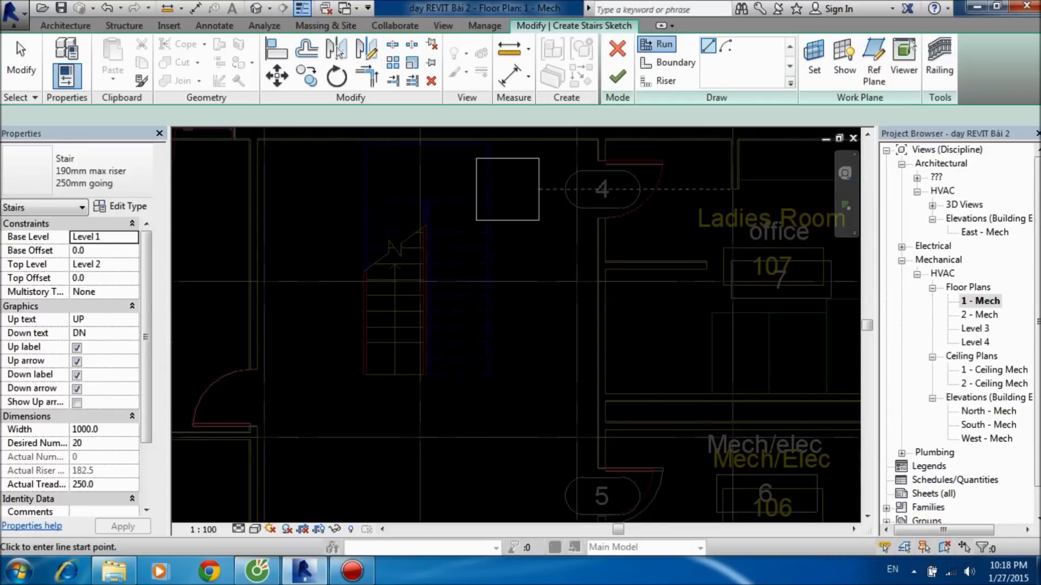
left_click(874, 61)
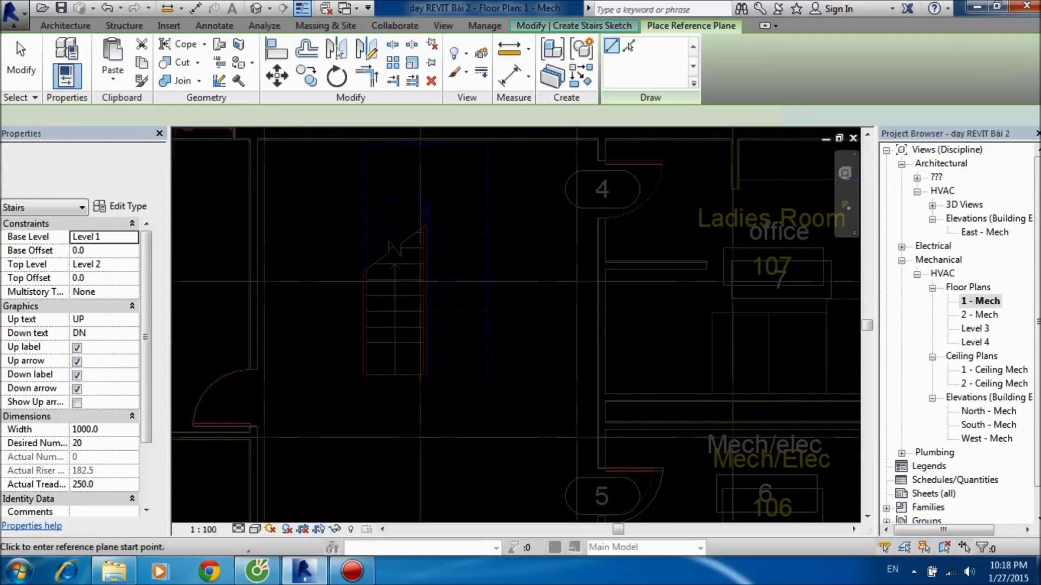
middle_click_drag(495, 227, 495, 322)
left_click(495, 480)
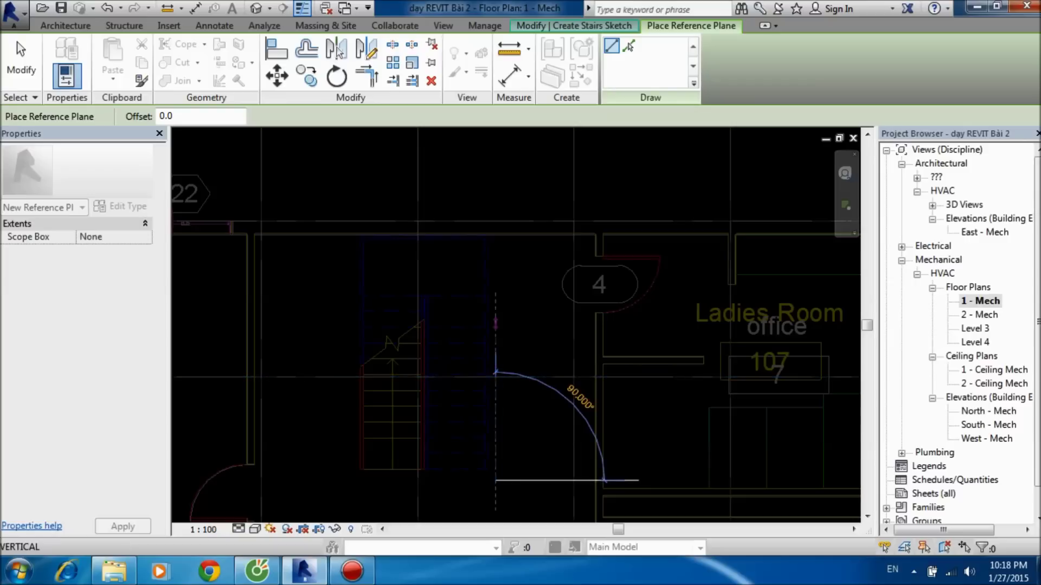
scroll(494, 254, "up", 2)
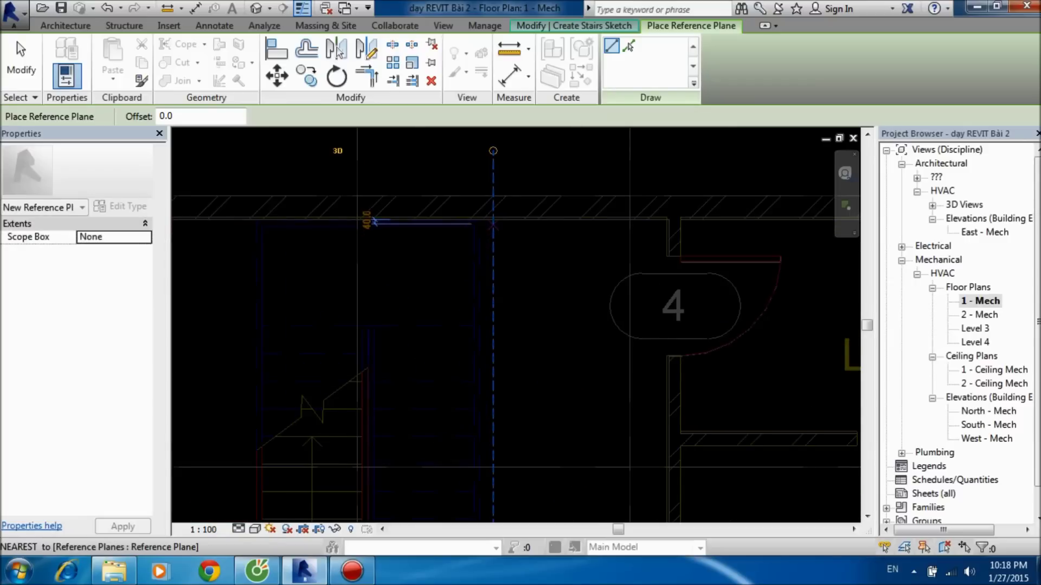
left_click(493, 151)
Step: Add a second vertical and one horizontal reference plane in the stairwell
middle_click_drag(493, 150, 576, 136)
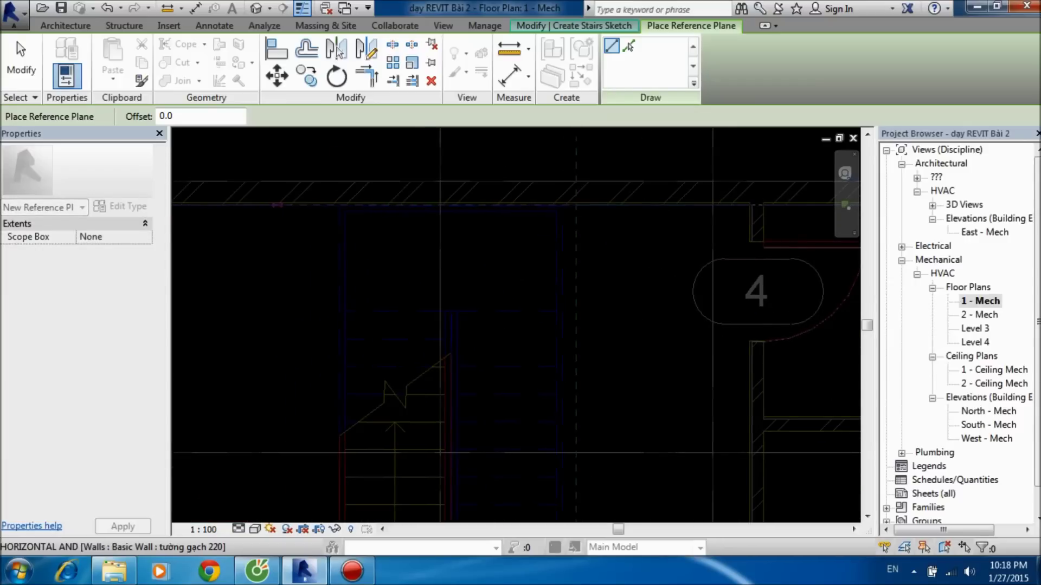
left_click(515, 204)
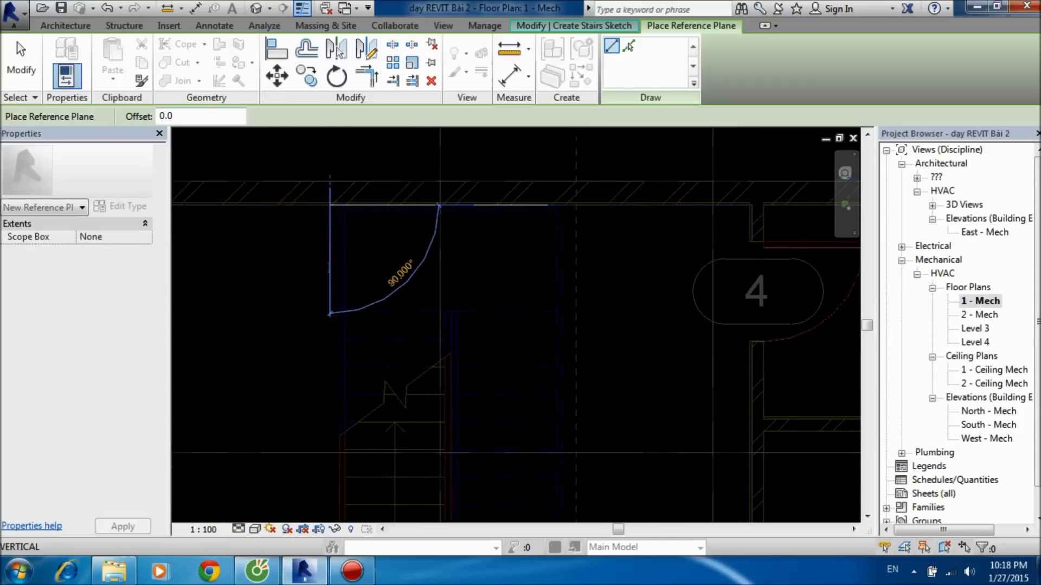
middle_click_drag(516, 205, 347, 136)
middle_click_drag(337, 207, 336, 205)
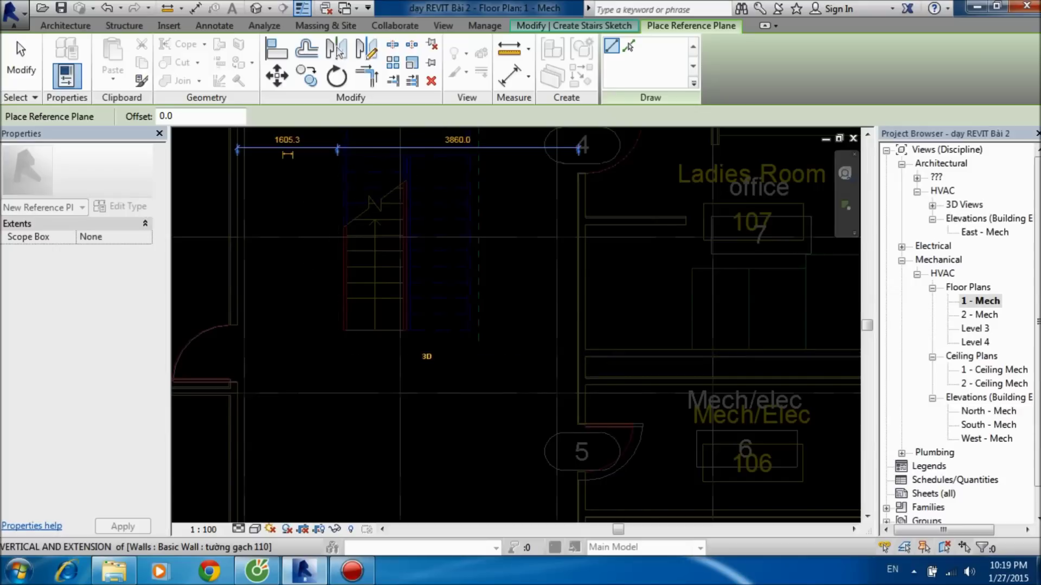
left_click(337, 356)
left_click(478, 341)
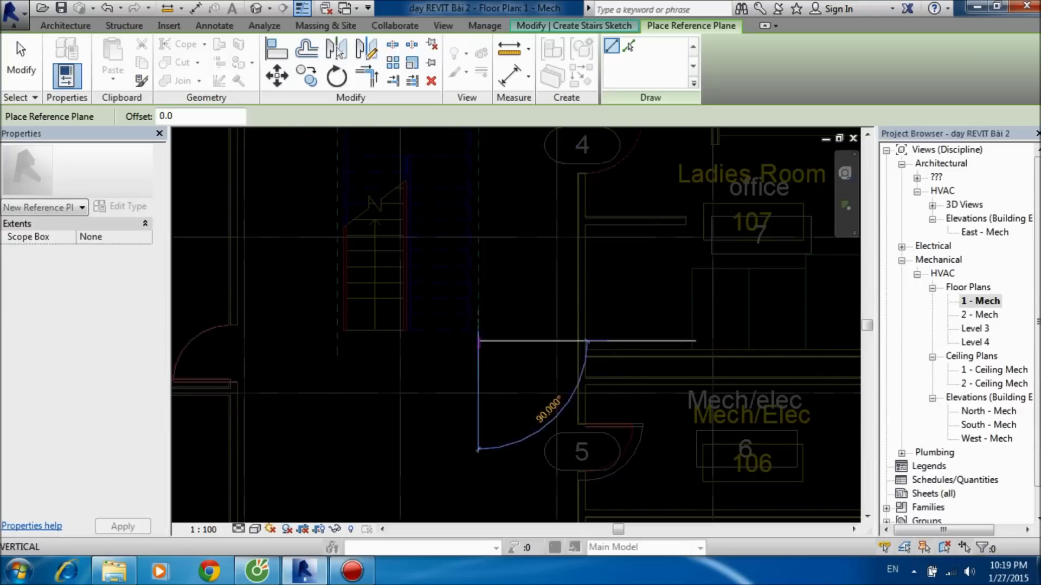
left_click(321, 341)
scroll(379, 325, "down", 3)
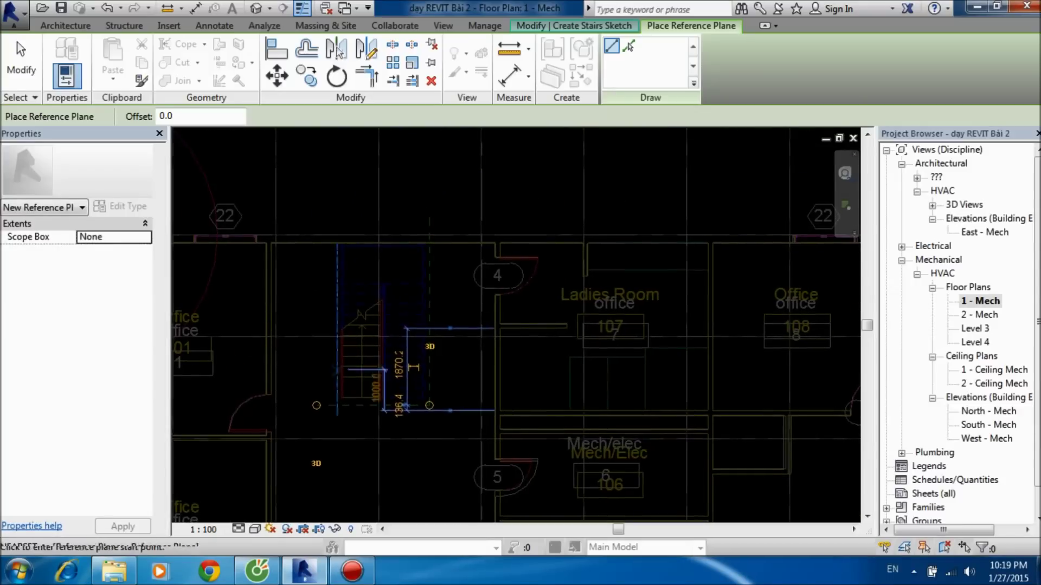
scroll(387, 323, "up", 3)
key("Escape")
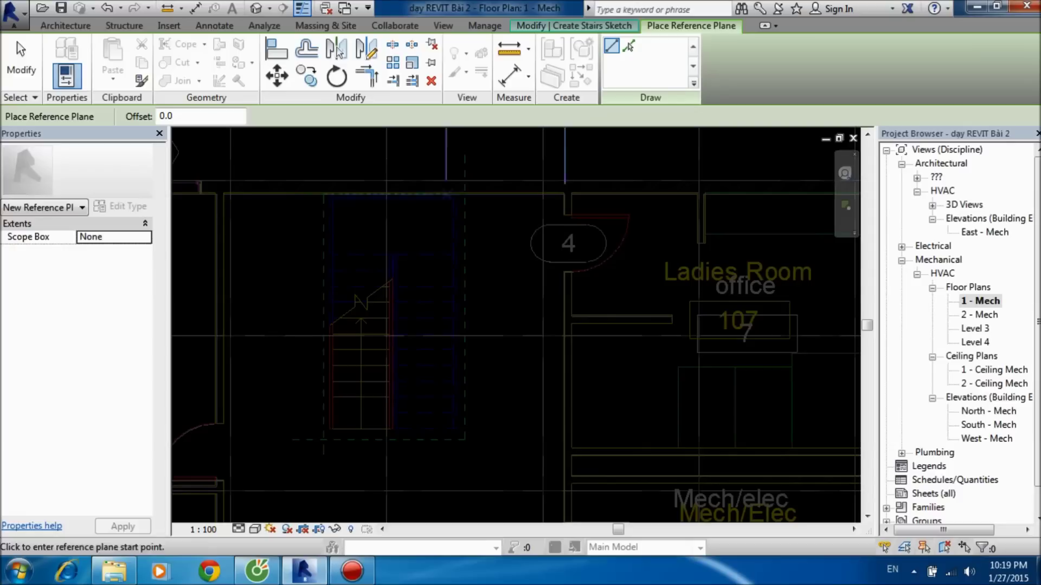
key("Escape")
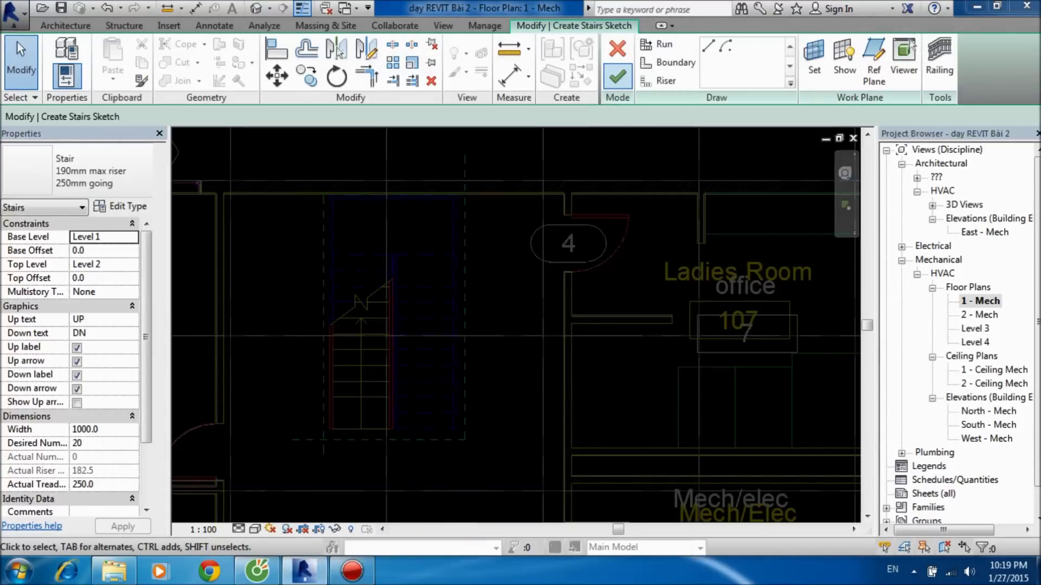
Step: Sketch two side-by-side 10-riser runs forming a 20-riser U-shaped stair
left_click(658, 81)
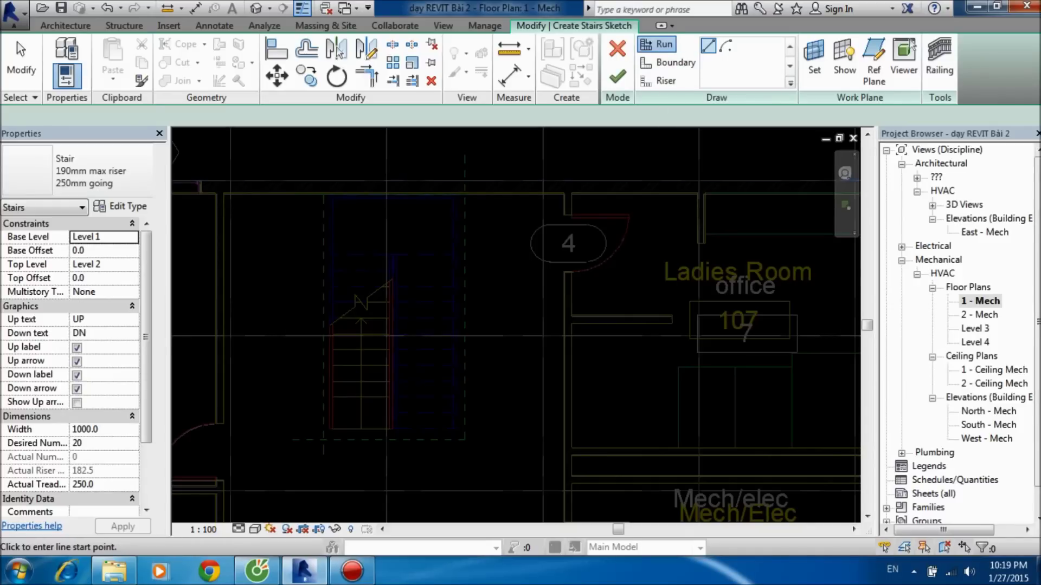
left_click(425, 429)
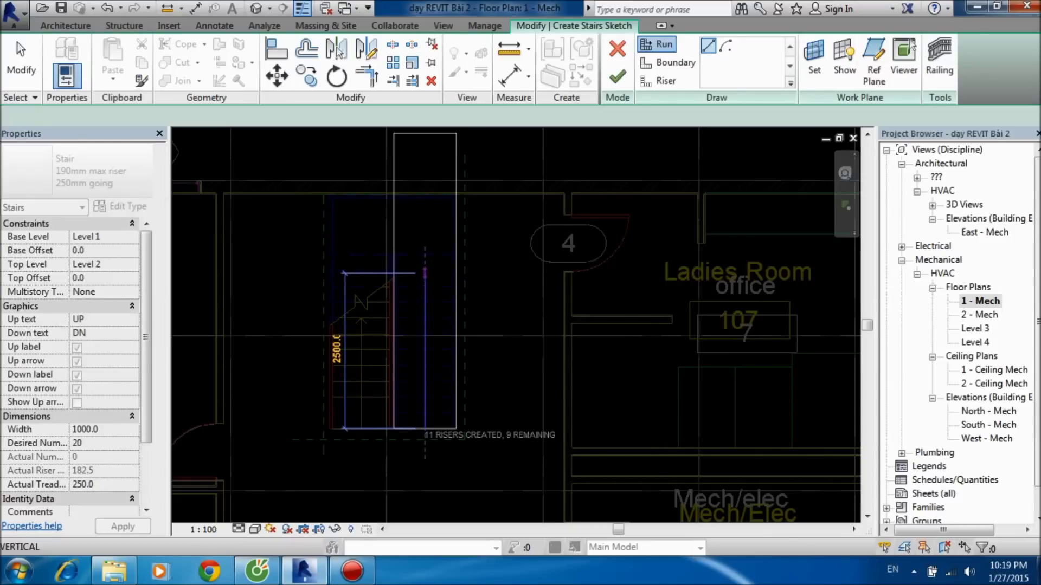
left_click(424, 288)
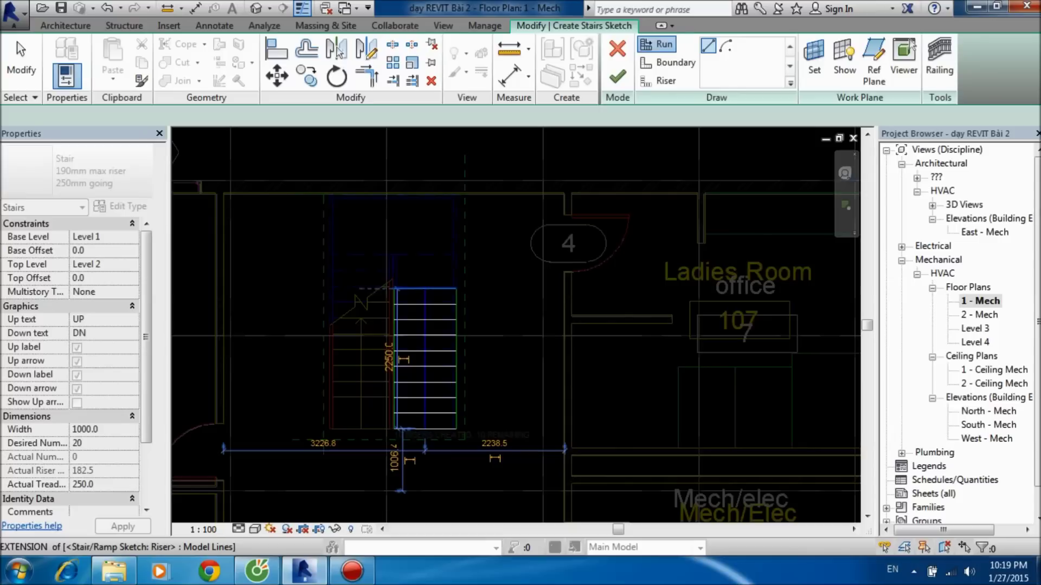
left_click(350, 288)
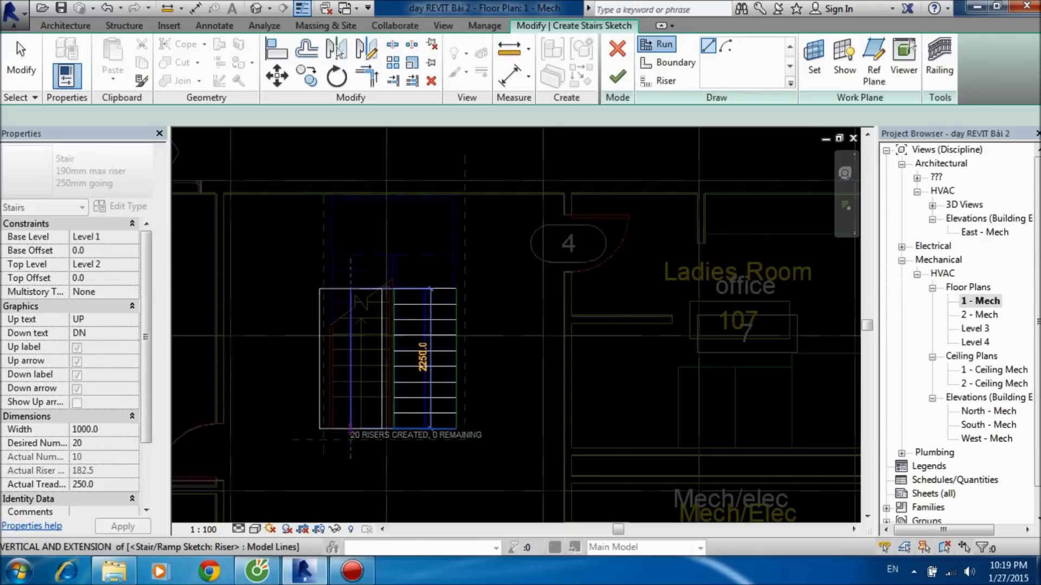
left_click(350, 428)
Step: Align the stair's top boundary to the wall and finish the stair sketch
key("Escape")
key("Escape")
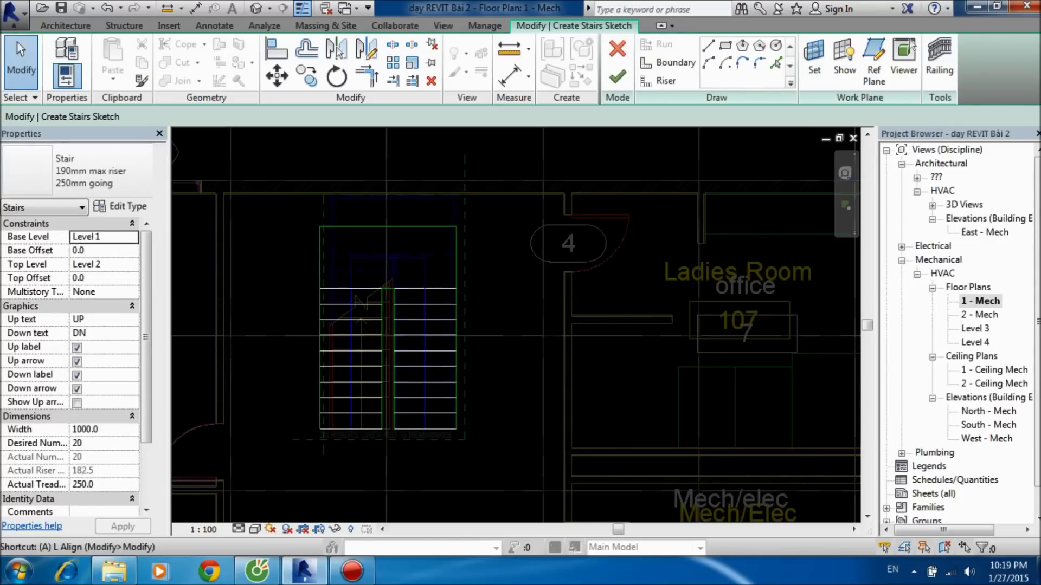
key("l")
left_click(391, 226)
key("Escape")
key("Escape")
left_click(617, 75)
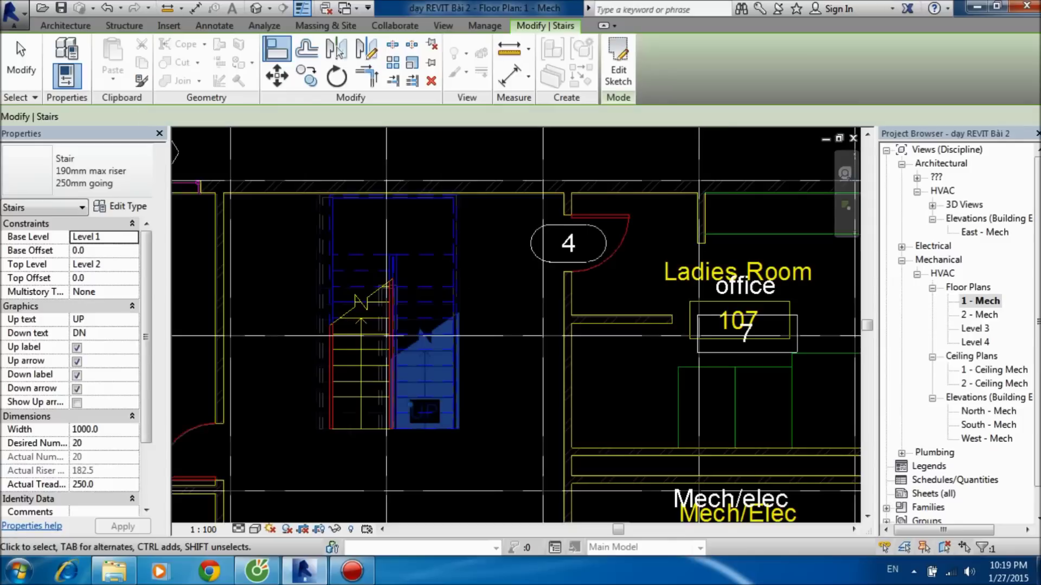
Step: Orbit the building in the default 3D view to an oblique angle
left_click(256, 8)
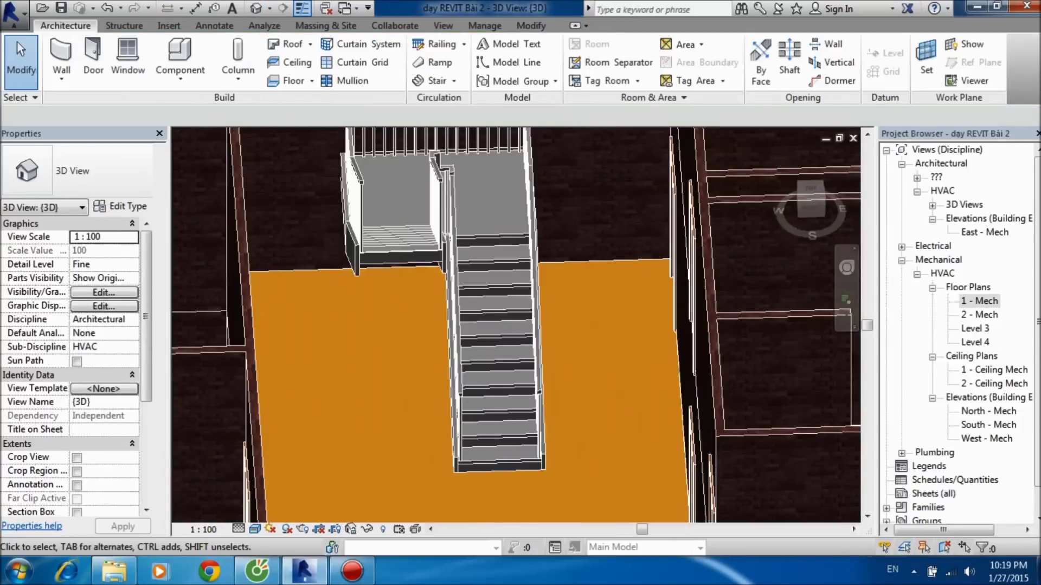
middle_click_drag(515, 325, 466, 250, "shift")
mouse_move(515, 325)
middle_mouse_down("shift")
mouse_move(450, 282)
mouse_move(428, 233)
middle_mouse_up("shift")
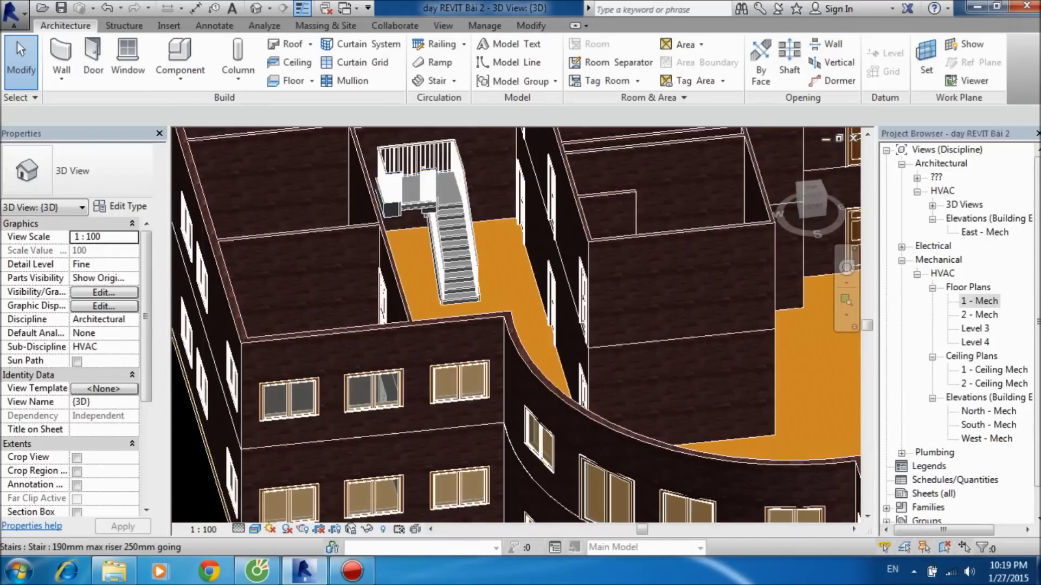
Step: Open the 1 - Mech floor plan and zoom around the stairwell
double_click(979, 301)
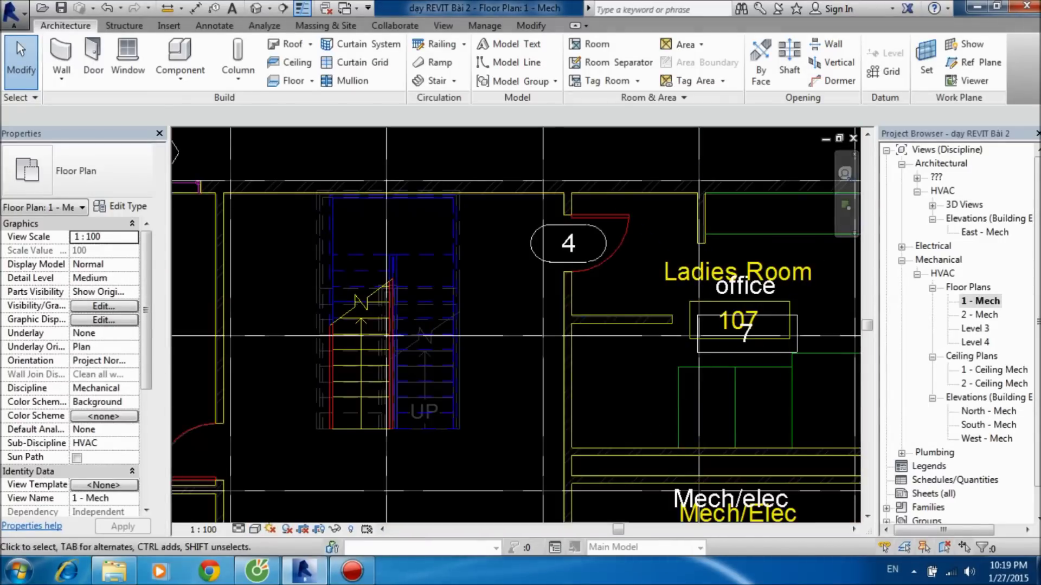
scroll(451, 411, "down", 1)
scroll(452, 411, "down", 1)
scroll(450, 351, "up", 1)
scroll(450, 351, "up", 1)
scroll(451, 351, "up", 1)
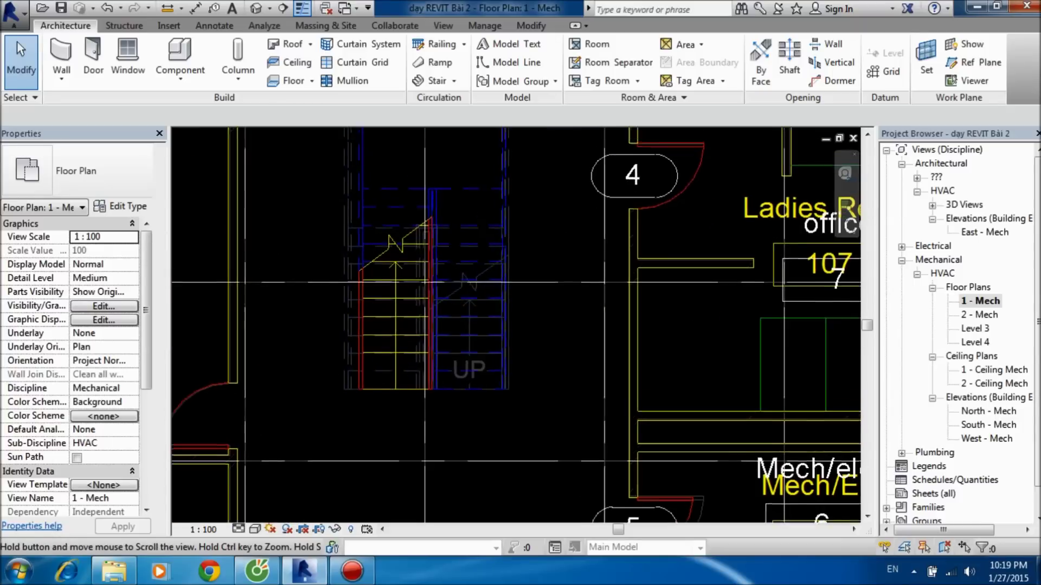
scroll(450, 352, "up", 2)
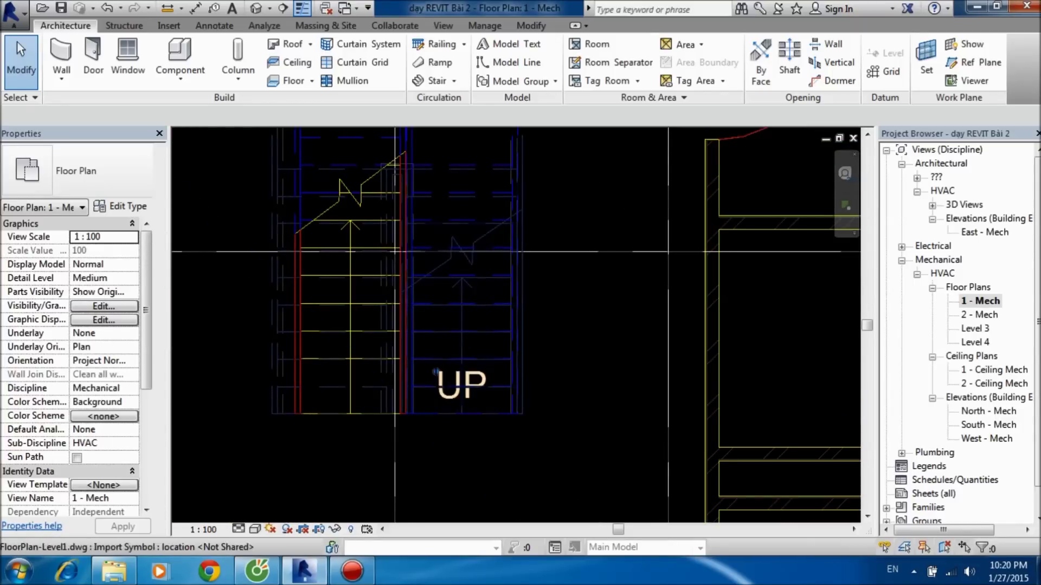
scroll(471, 401, "down", 1)
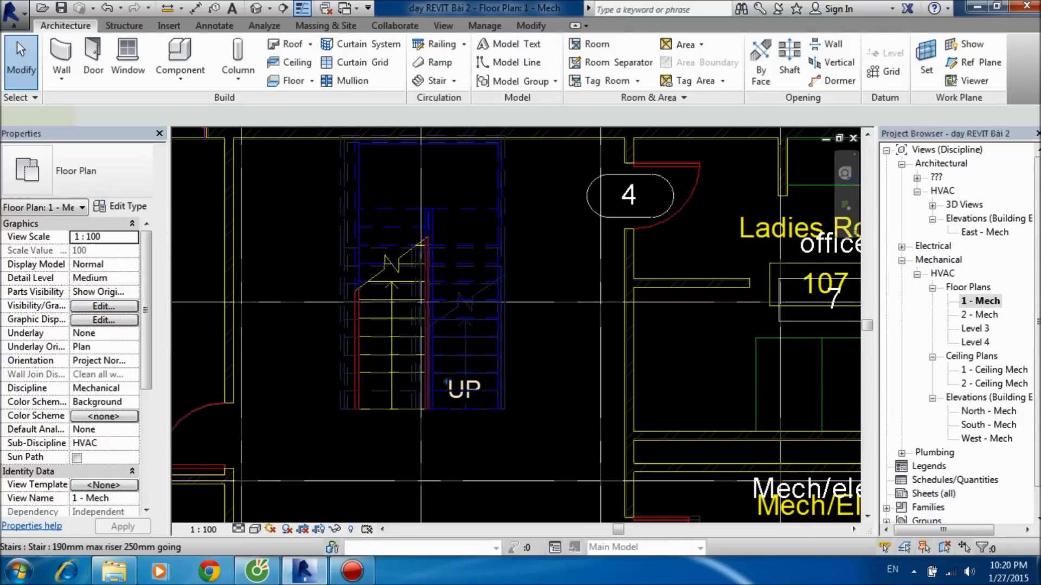
Step: Select the existing stair in plan to inspect it, then deselect it
left_click(446, 382)
scroll(446, 382, "up", 2)
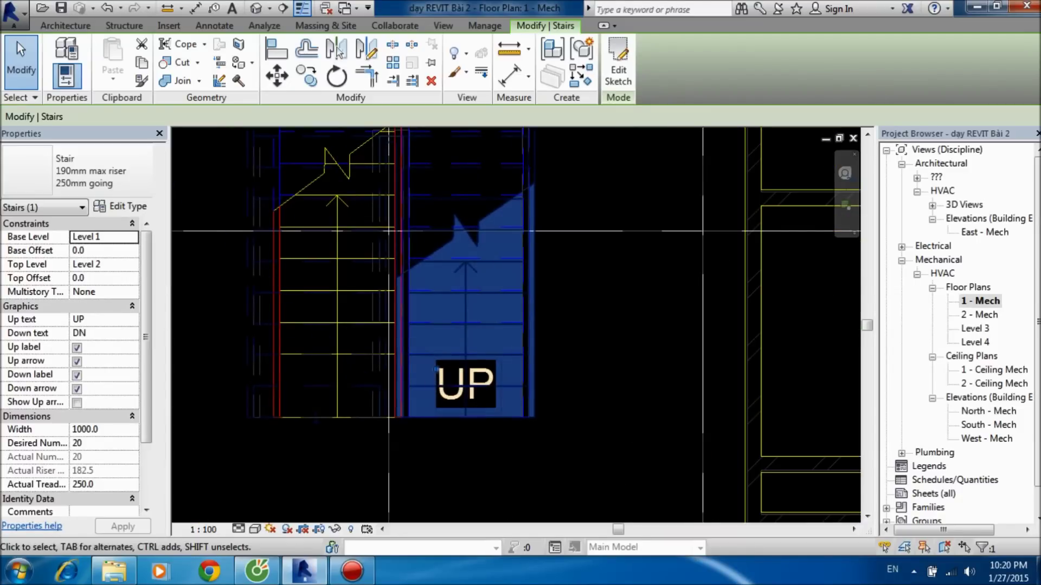
scroll(318, 430, "up", 1)
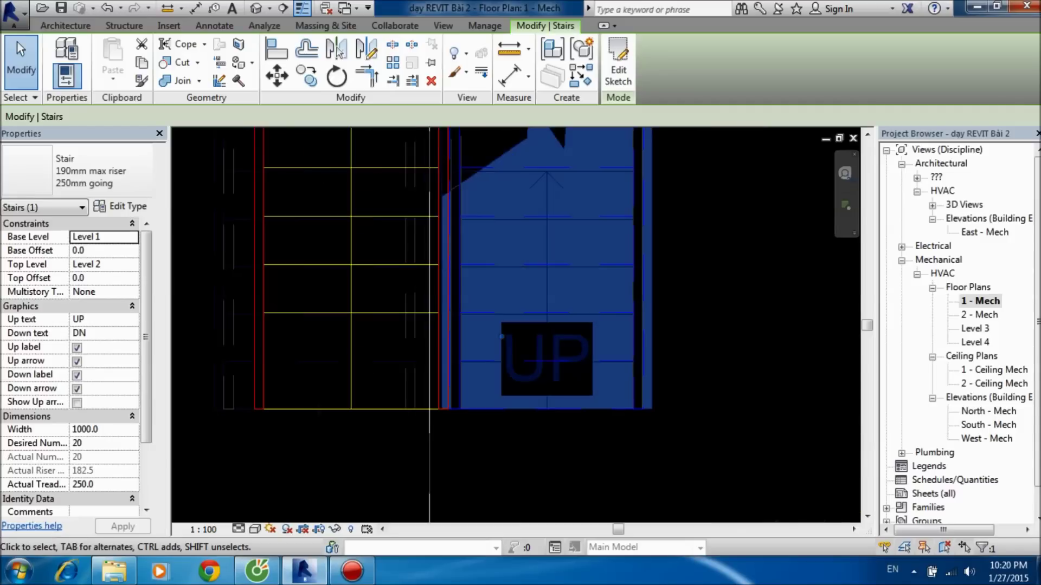
scroll(318, 415, "up", 2)
scroll(318, 414, "up", 1)
scroll(318, 414, "up", 1)
scroll(319, 414, "up", 1)
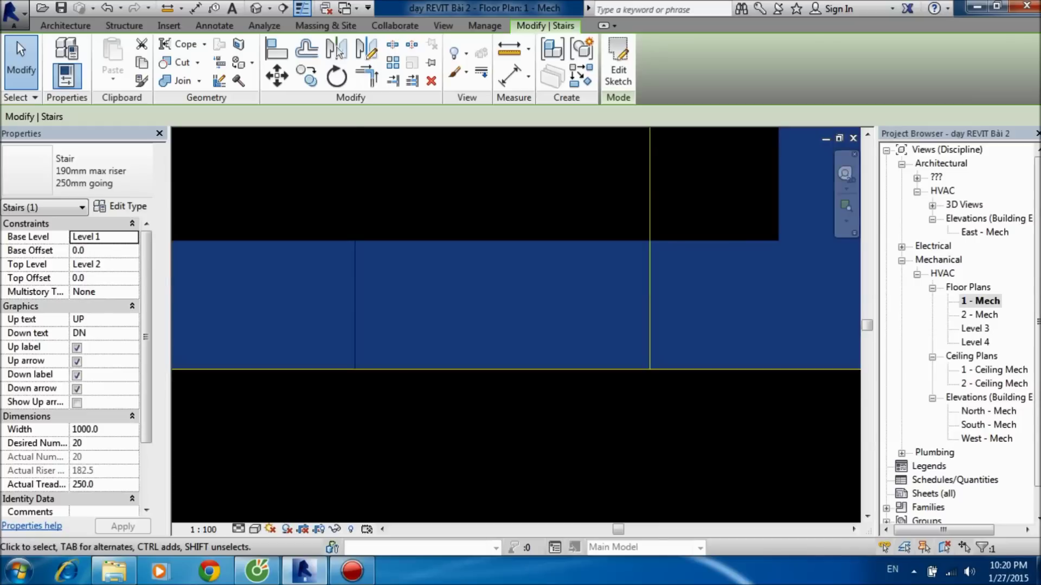
scroll(536, 388, "down", 1)
scroll(537, 388, "down", 1)
scroll(536, 387, "down", 1)
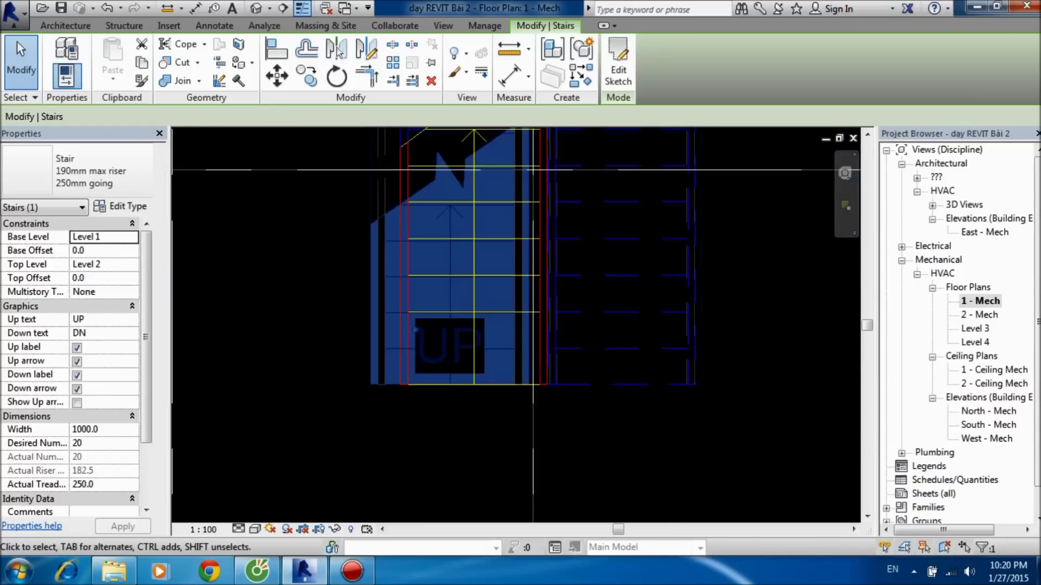
scroll(537, 387, "down", 1)
key("Escape")
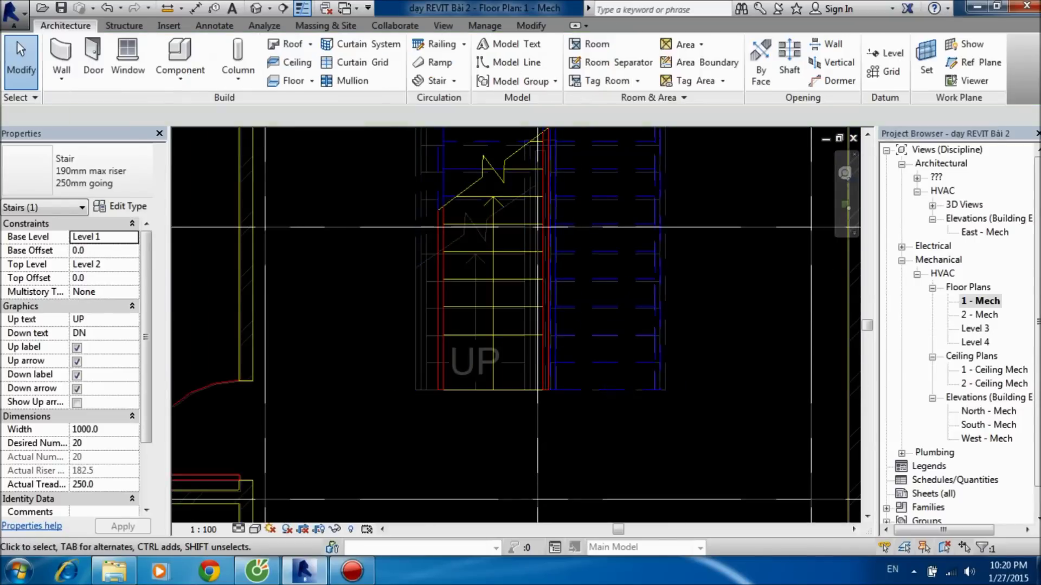
Step: View the stair above the curved wall in the 3D view
left_click(256, 7)
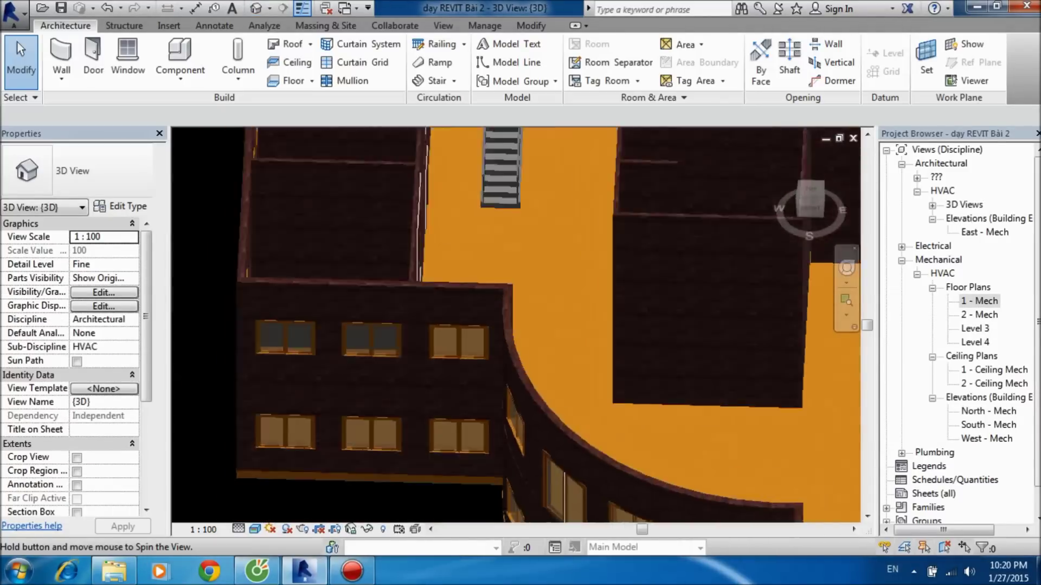
mouse_move(515, 325)
middle_mouse_down("shift")
mouse_move(466, 293)
mouse_move(499, 325)
mouse_move(504, 314)
mouse_move(488, 299)
middle_mouse_up("shift")
scroll(515, 325, "down", 3)
Step: Return to 1 - Mech and pan to the stairwell between grids I and K
left_click(853, 138)
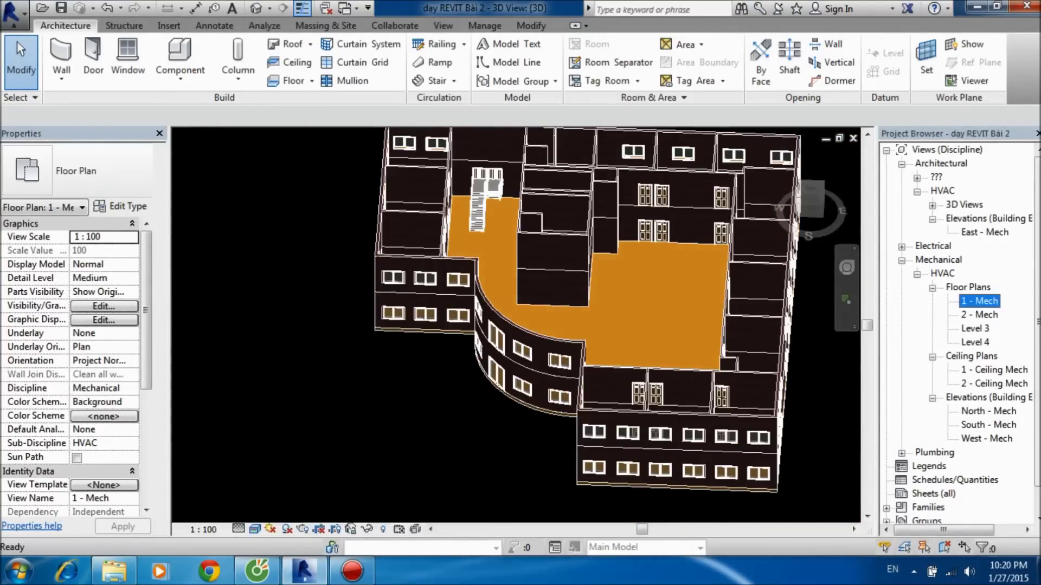
middle_click_drag(814, 326, 450, 211)
scroll(515, 325, "down", 2)
middle_click_drag(759, 380, 379, 298)
middle_click_drag(612, 477, 353, 249)
scroll(353, 250, "up", 2)
mouse_move(656, 353)
middle_mouse_down()
mouse_move(434, 217)
mouse_move(344, 98)
mouse_move(331, 128)
middle_mouse_up()
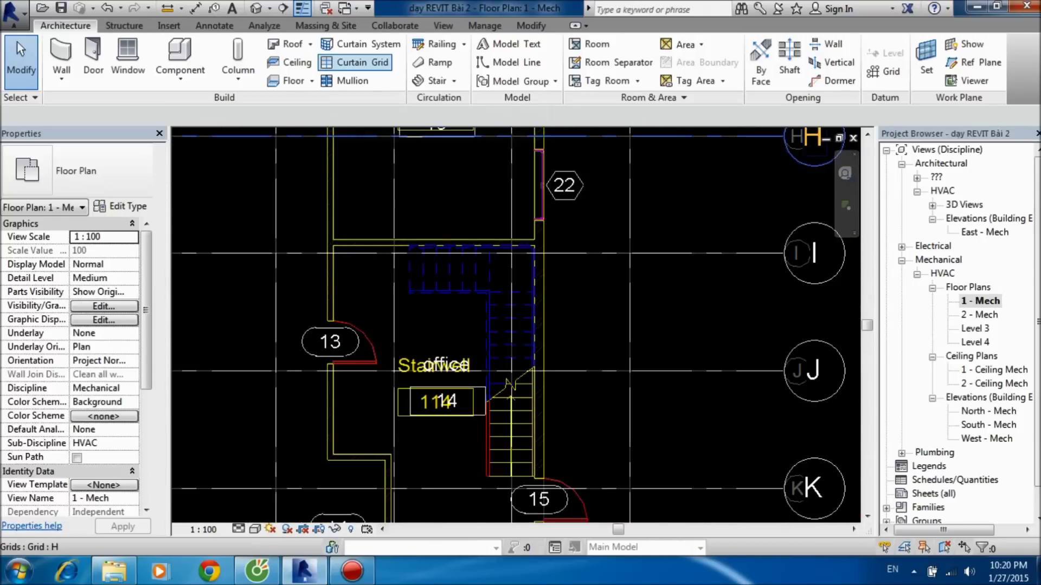
scroll(304, 135, "down", 2)
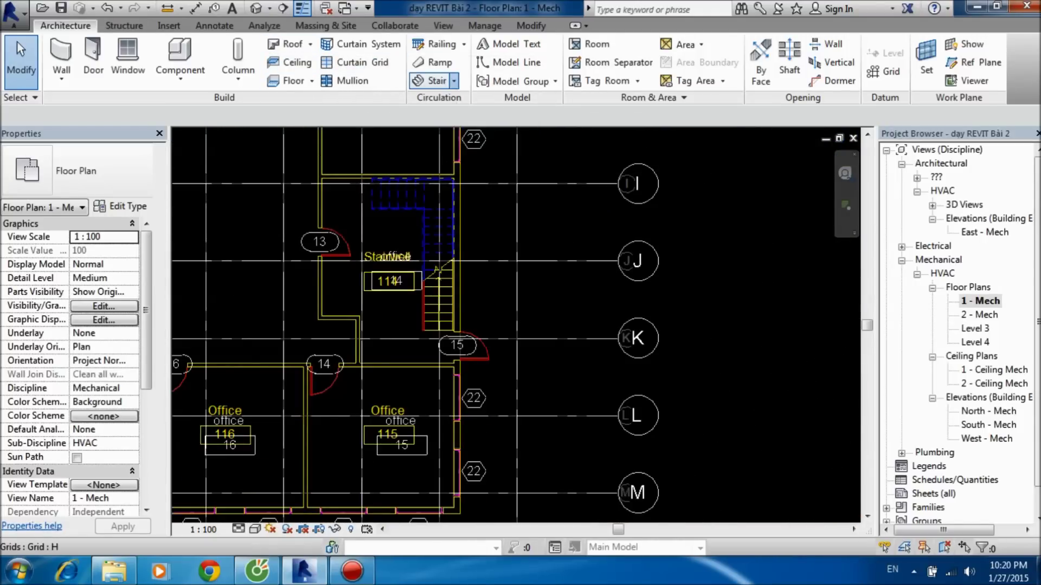
Step: Start a new stair using Stair by Sketch at the other stairwell
left_click(454, 80)
left_click(477, 133)
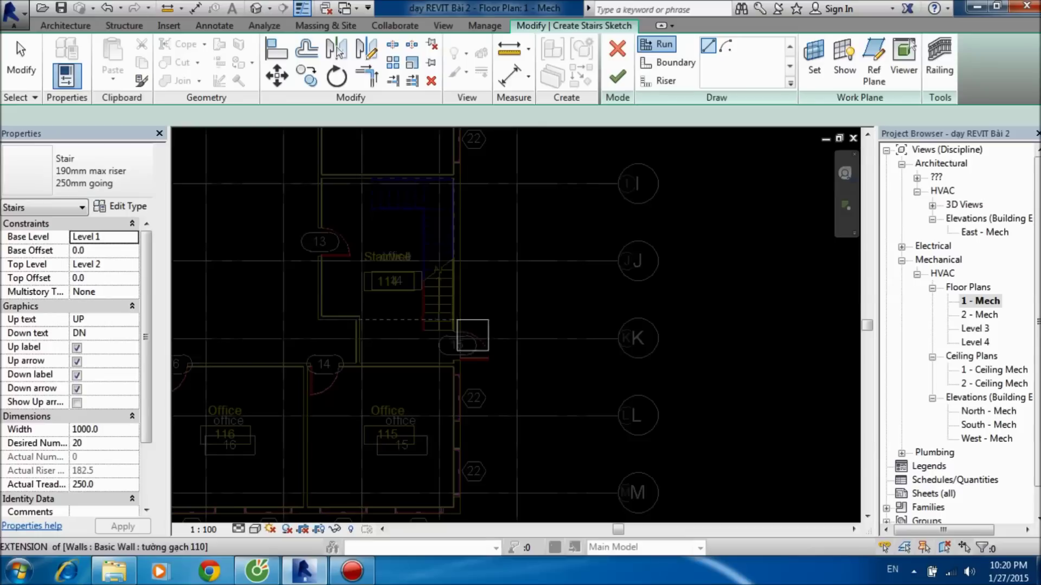
middle_click_drag(472, 335, 563, 319)
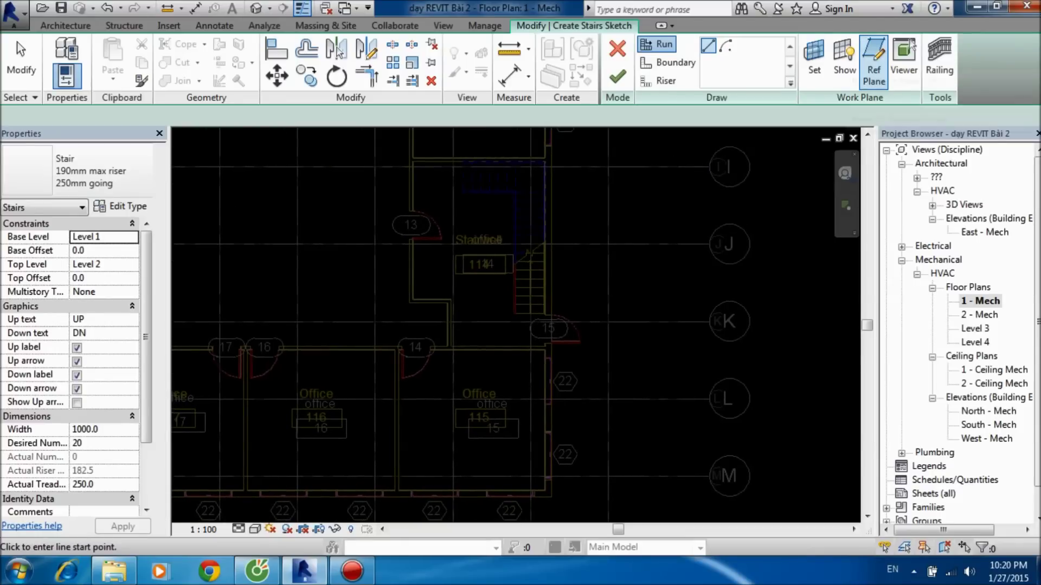
Step: Draw a horizontal reference plane from the door's end across the stairwell
left_click(873, 59)
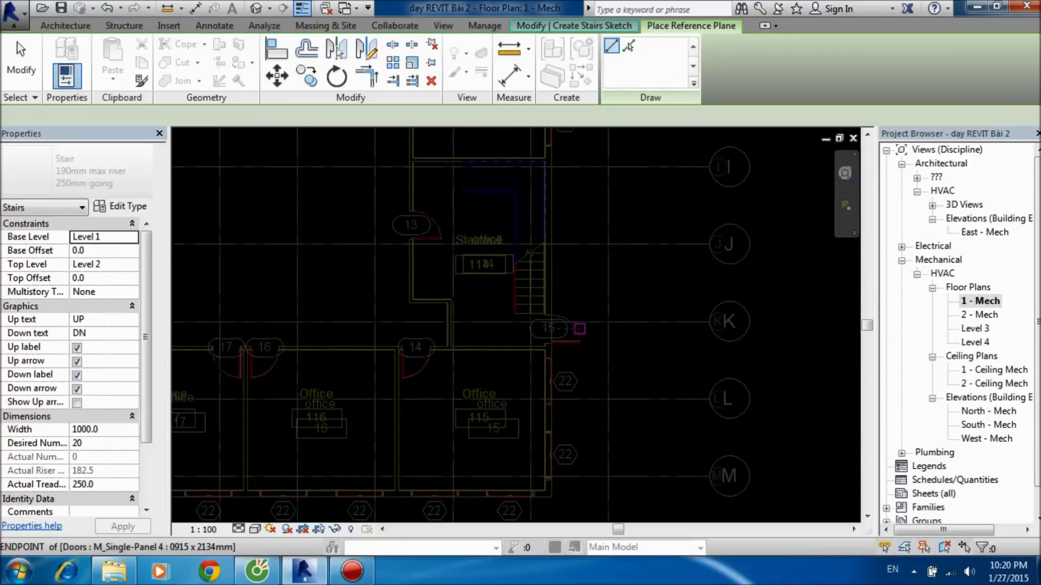
scroll(529, 323, "up", 1)
scroll(530, 323, "up", 3)
left_click(595, 297)
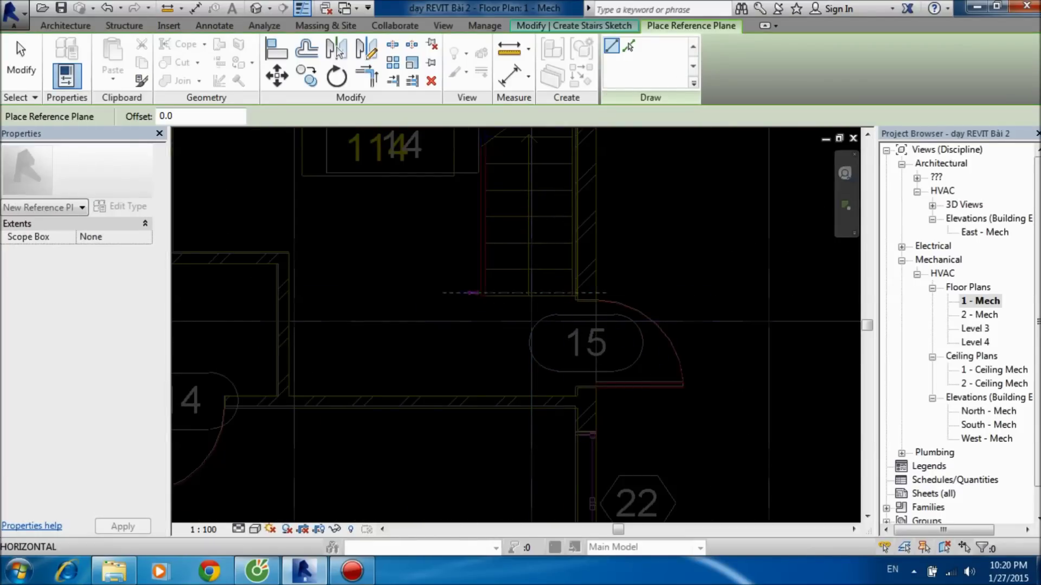
left_click(293, 264)
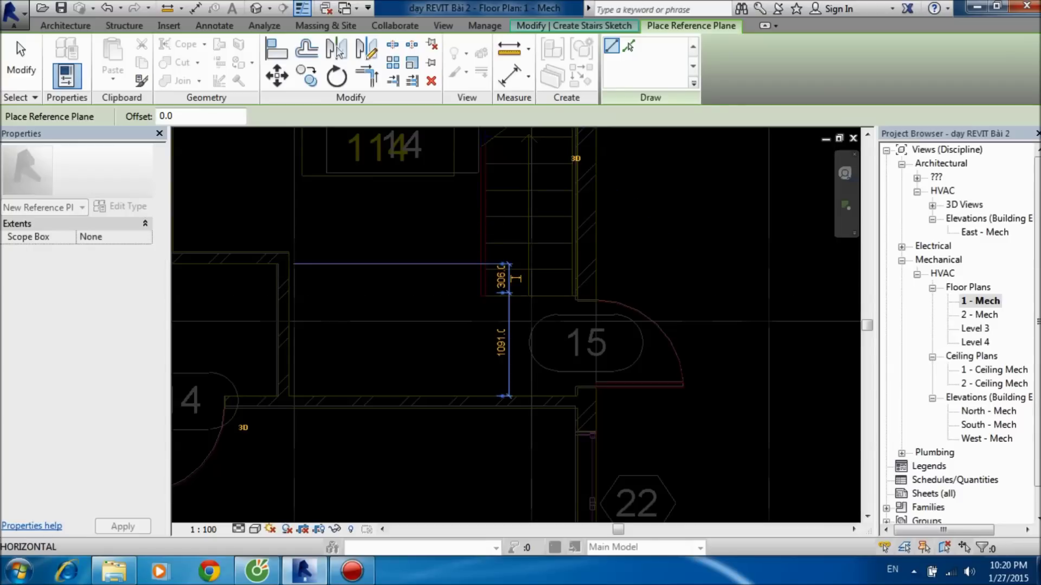
scroll(409, 349, "down", 2)
middle_click_drag(352, 317, 383, 341)
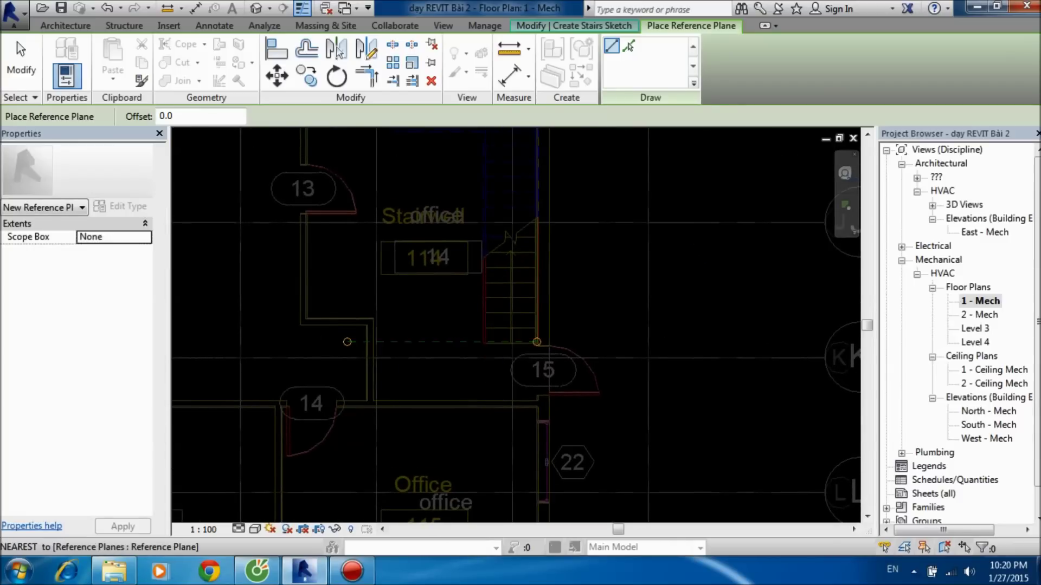
Step: Draw a vertical reference plane along the stair's lower edge to the intersection
left_click(384, 342)
scroll(384, 371, "down", 2)
middle_click_drag(383, 385, 351, 442)
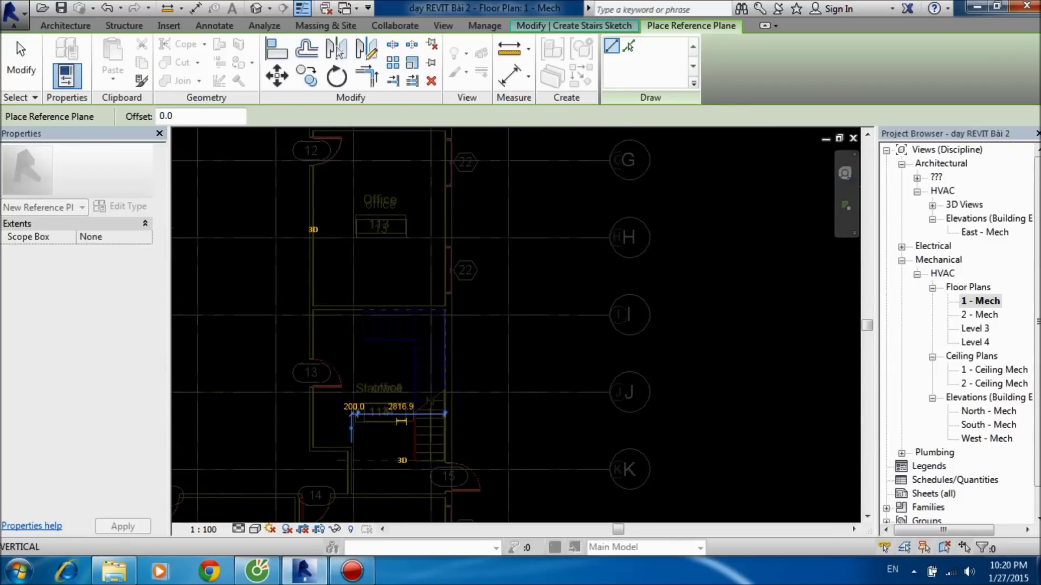
scroll(352, 320, "up", 5)
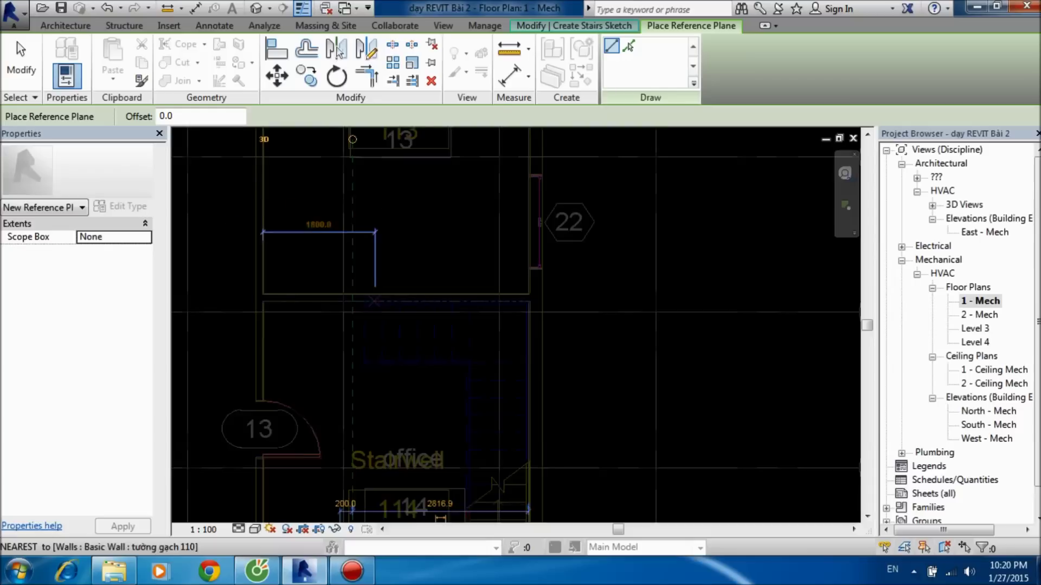
scroll(349, 297, "up", 2)
scroll(347, 289, "down", 3)
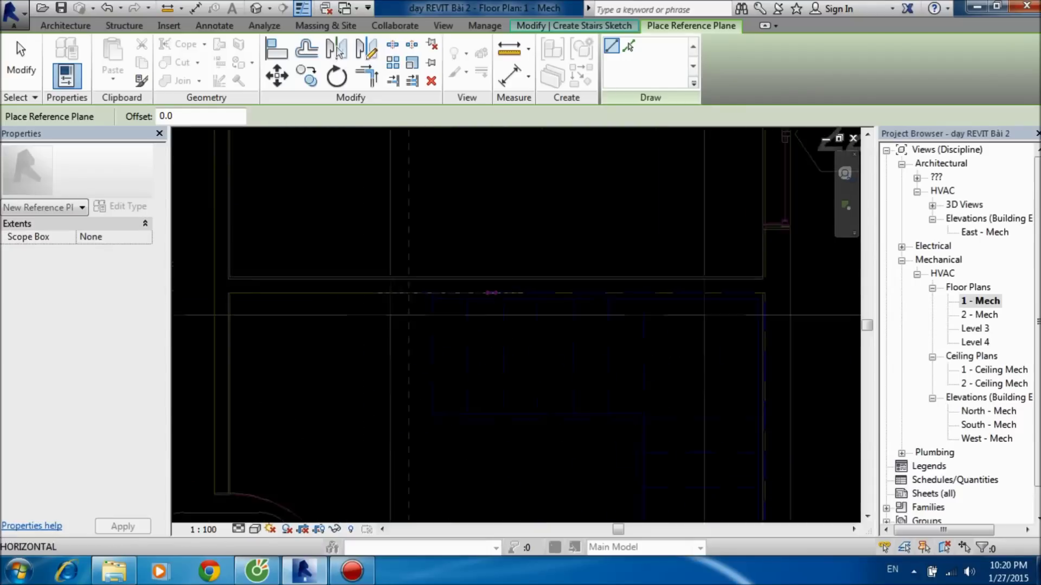
scroll(234, 287, "up", 2)
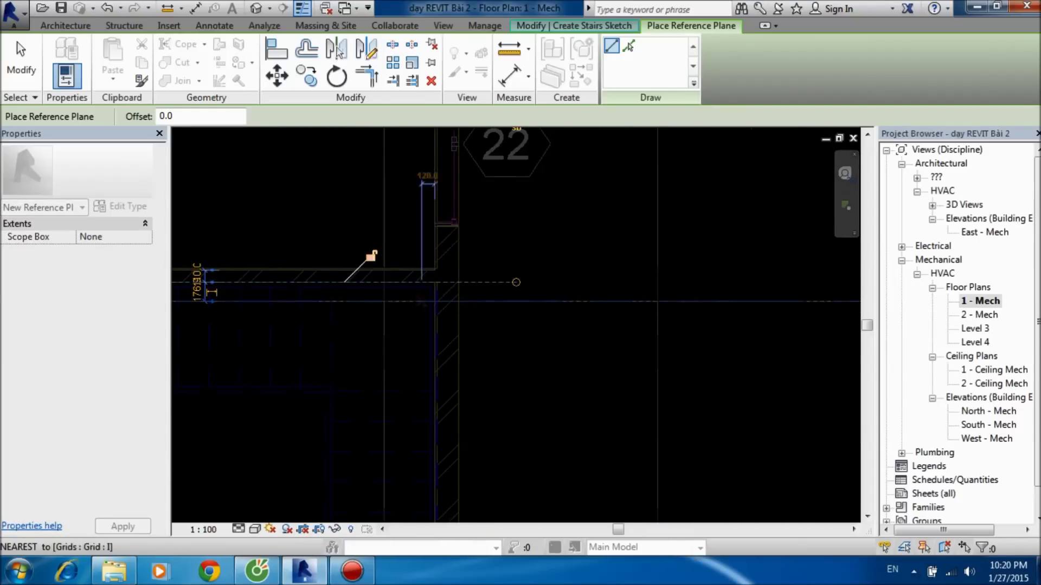
left_click(469, 275)
Step: Bring doors 13, 14 and 15 into view and stop placing reference planes
scroll(454, 382, "down", 2)
scroll(467, 326, "up", 3)
middle_click_drag(467, 325, 470, 204)
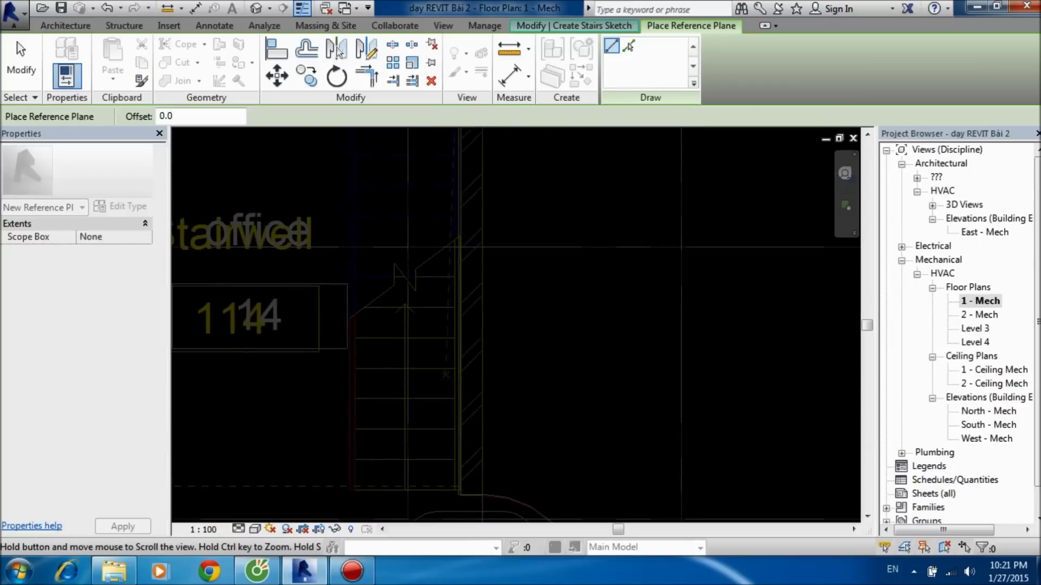
middle_click_drag(469, 379, 452, 174)
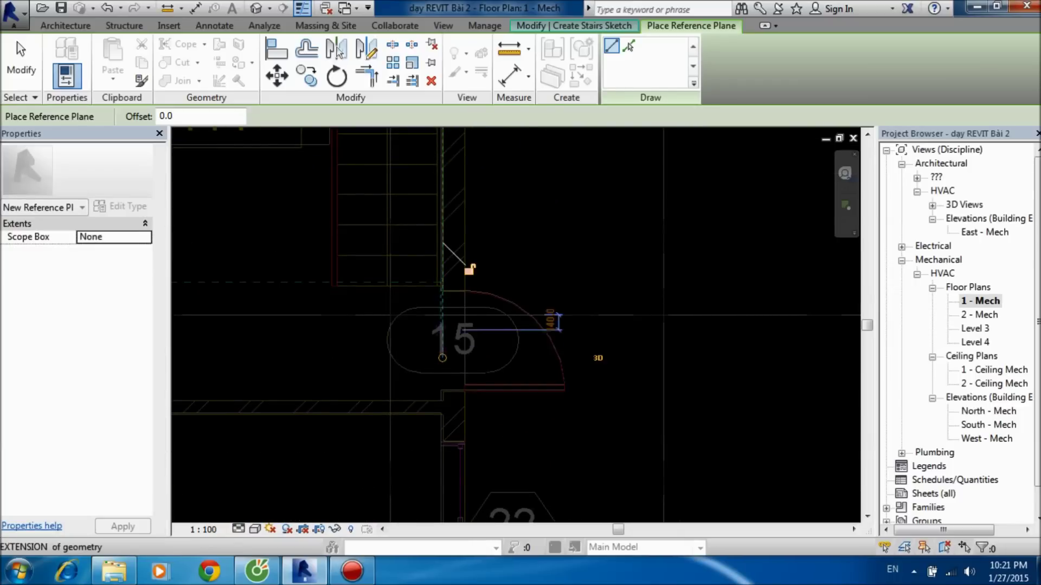
scroll(488, 304, "down", 2)
mouse_move(515, 341)
middle_mouse_down()
mouse_move(541, 372)
mouse_move(554, 421)
middle_mouse_up()
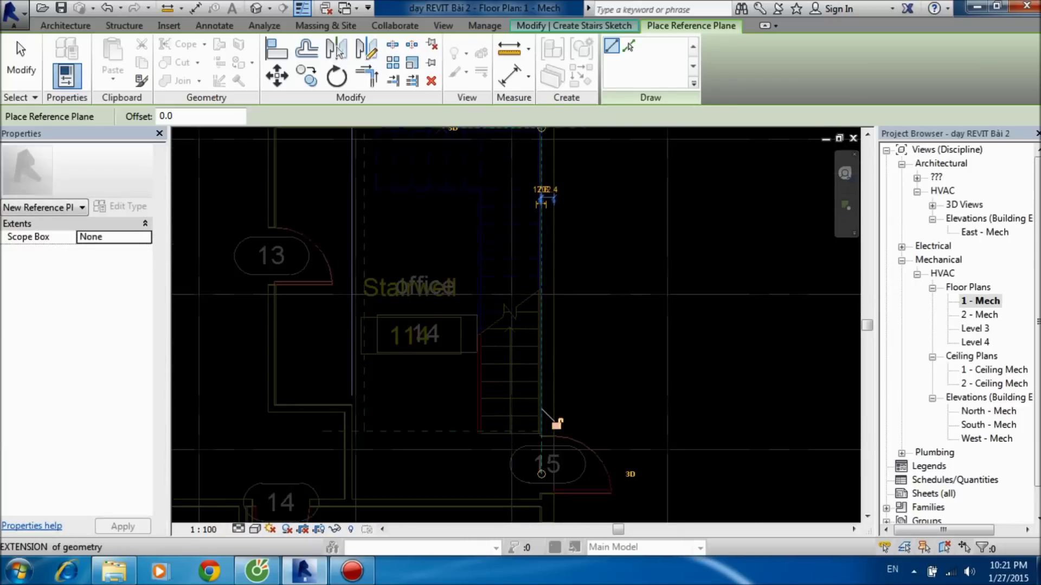
key("Escape")
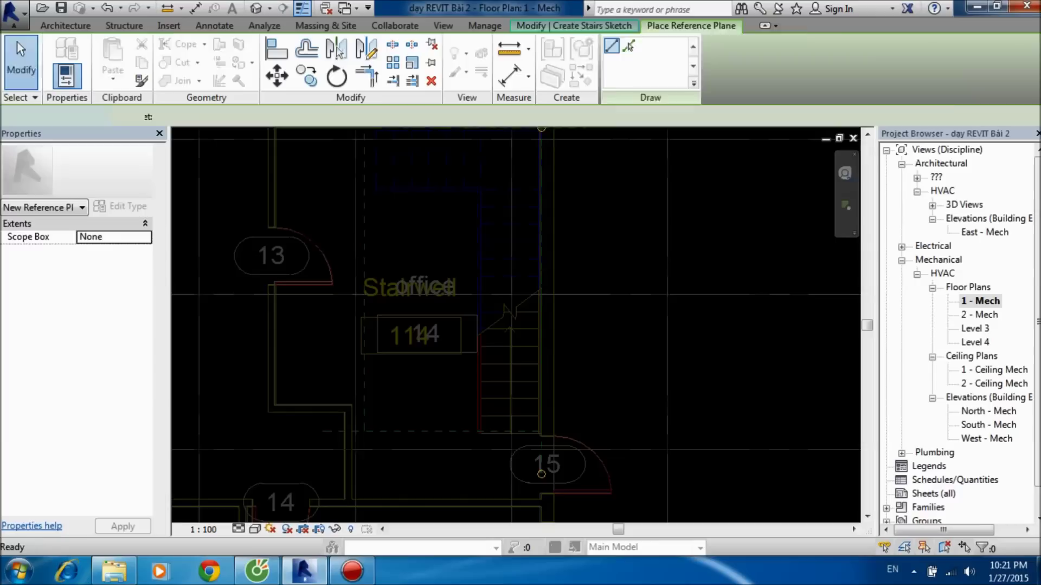
Step: Draw the first 14-riser straight stair run up across the room
left_click(708, 46)
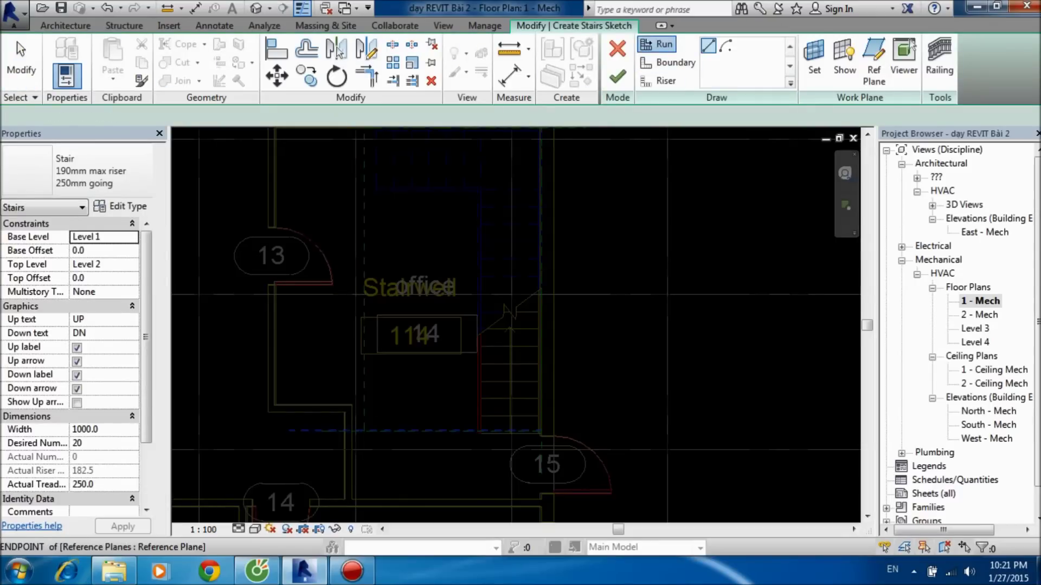
scroll(529, 448, "up", 3)
scroll(528, 447, "up", 3)
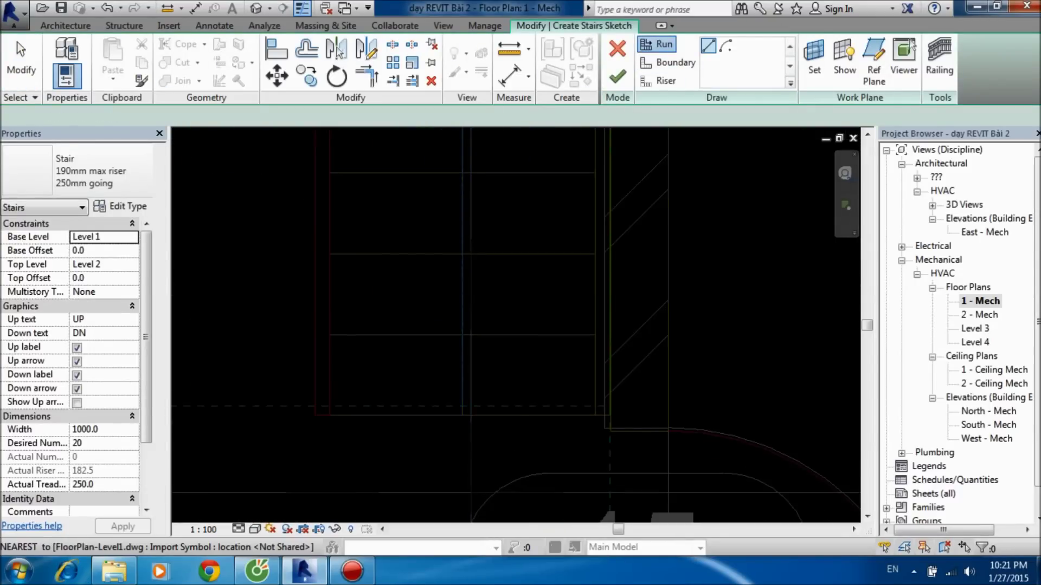
left_click(463, 405)
scroll(488, 380, "down", 3)
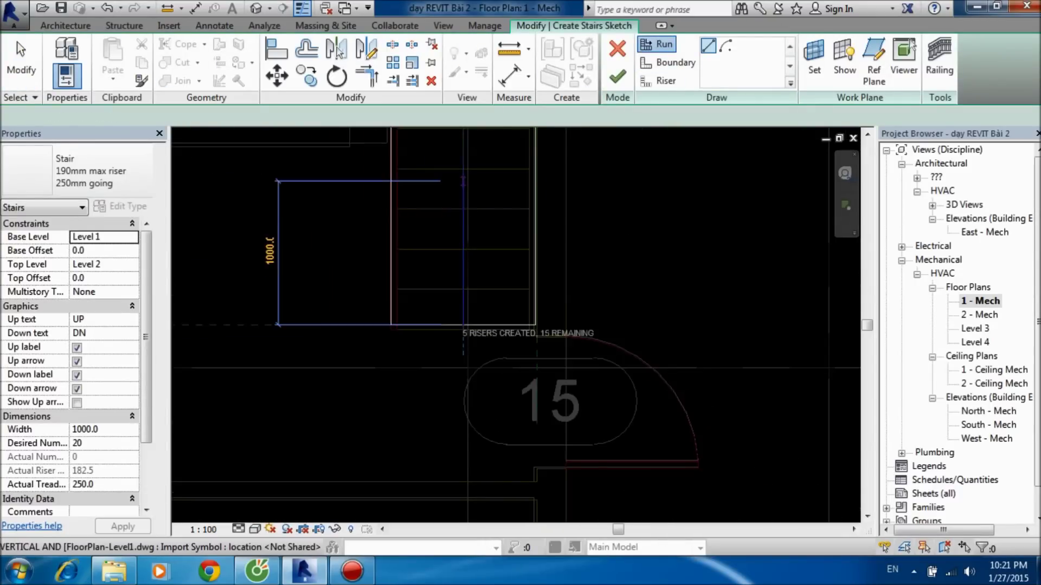
mouse_move(488, 379)
middle_mouse_down()
mouse_move(491, 259)
mouse_move(481, 328)
middle_mouse_up()
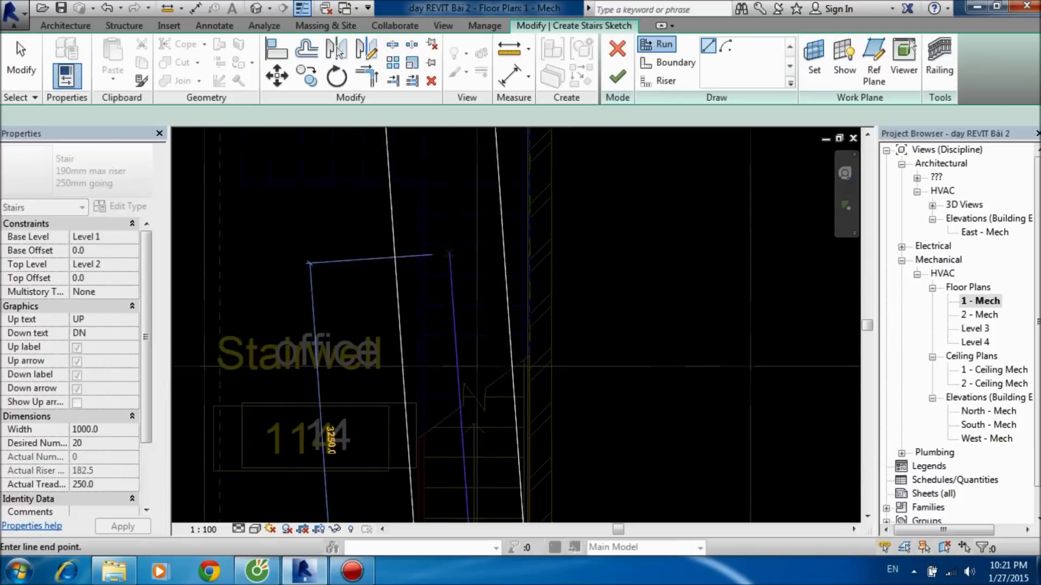
scroll(481, 329, "down", 2)
middle_click_drag(488, 138, 503, 206)
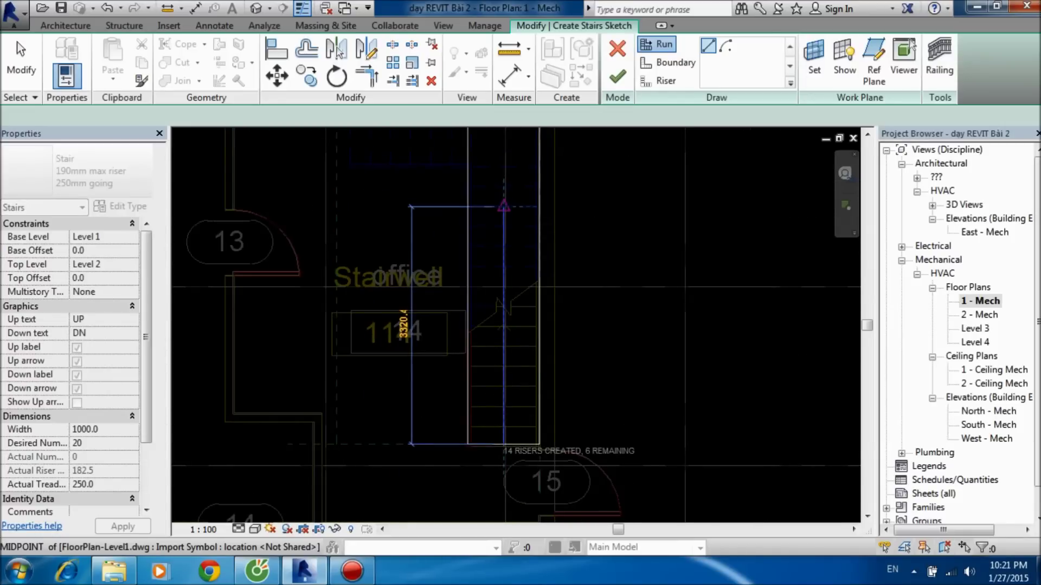
left_click(504, 206)
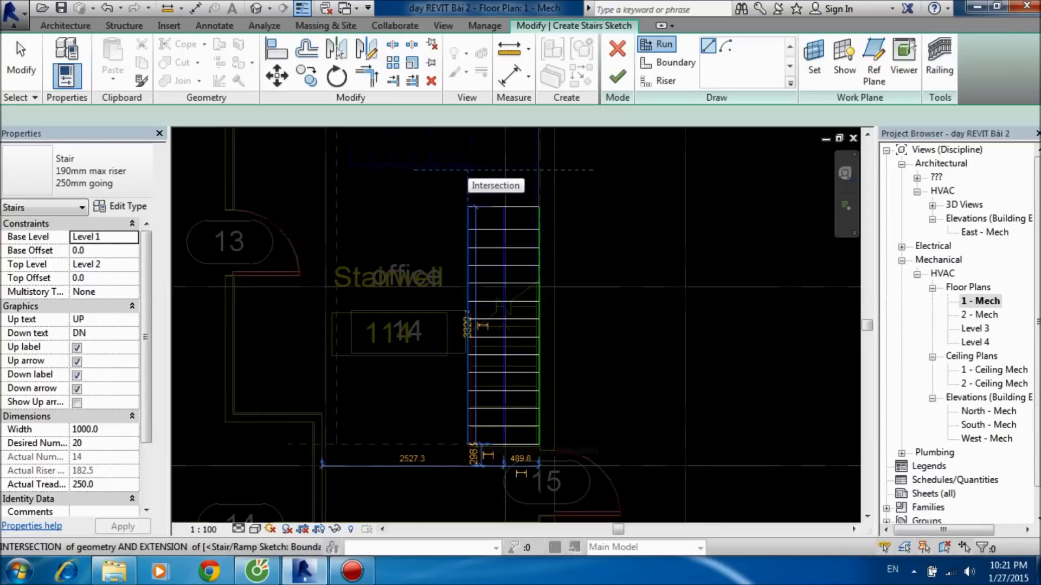
Step: Draw a second run leftward from the corner completing all 20 risers, then try finishing
left_click(467, 170)
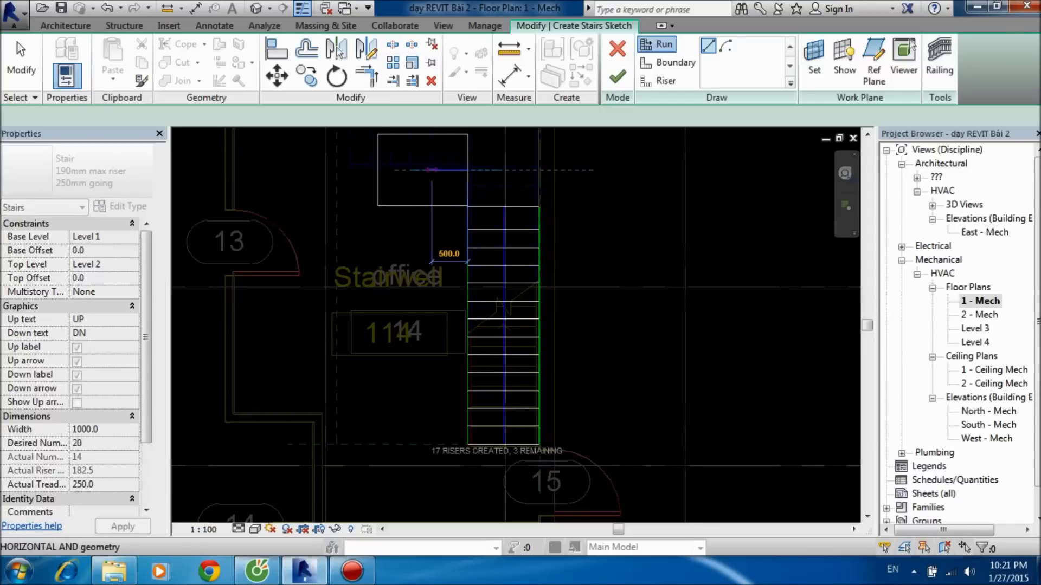
left_click(378, 170)
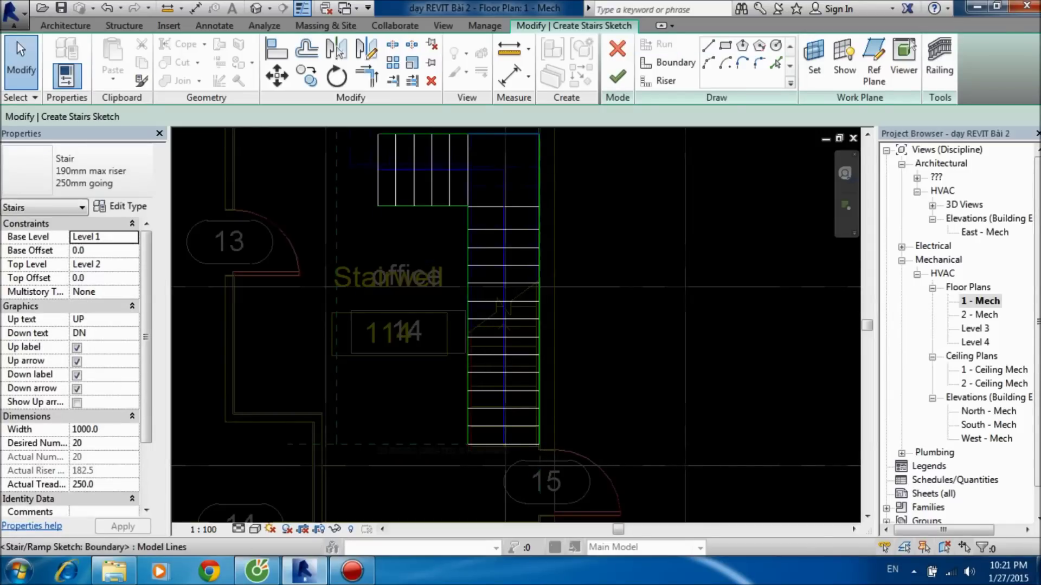
scroll(537, 434, "down", 1)
scroll(537, 433, "down", 1)
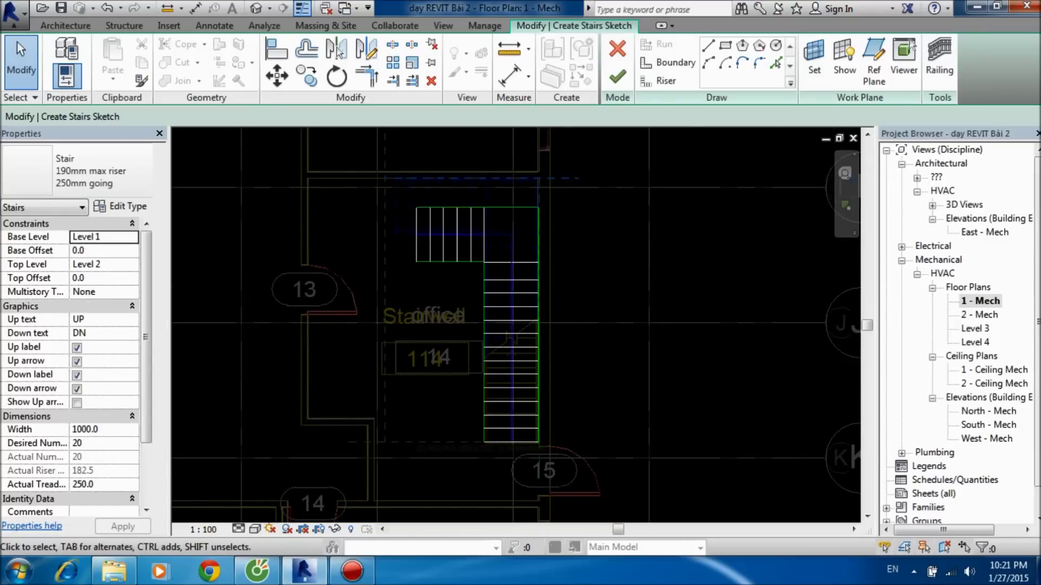
scroll(508, 180, "up", 2)
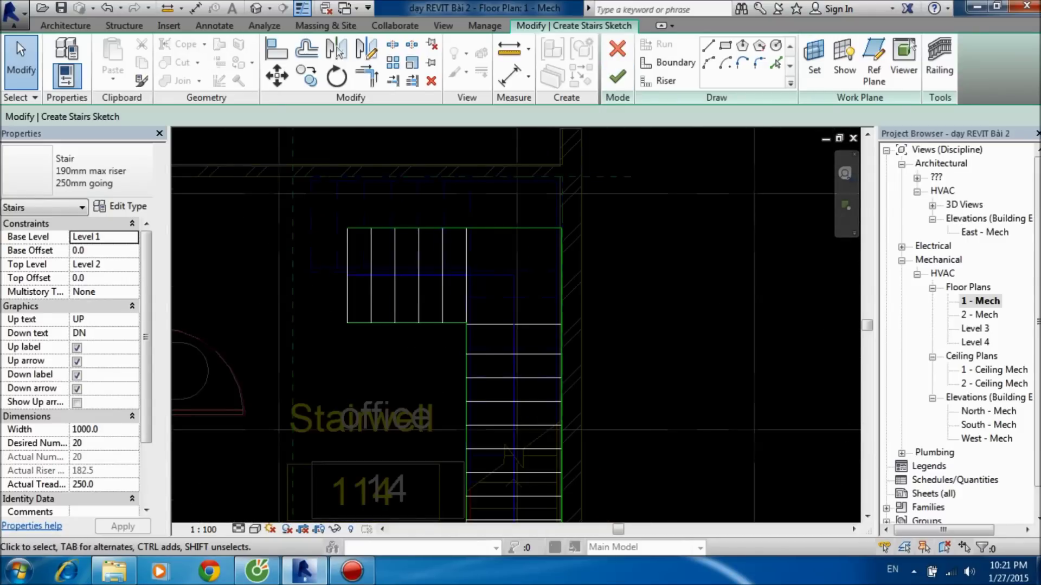
left_click(618, 76)
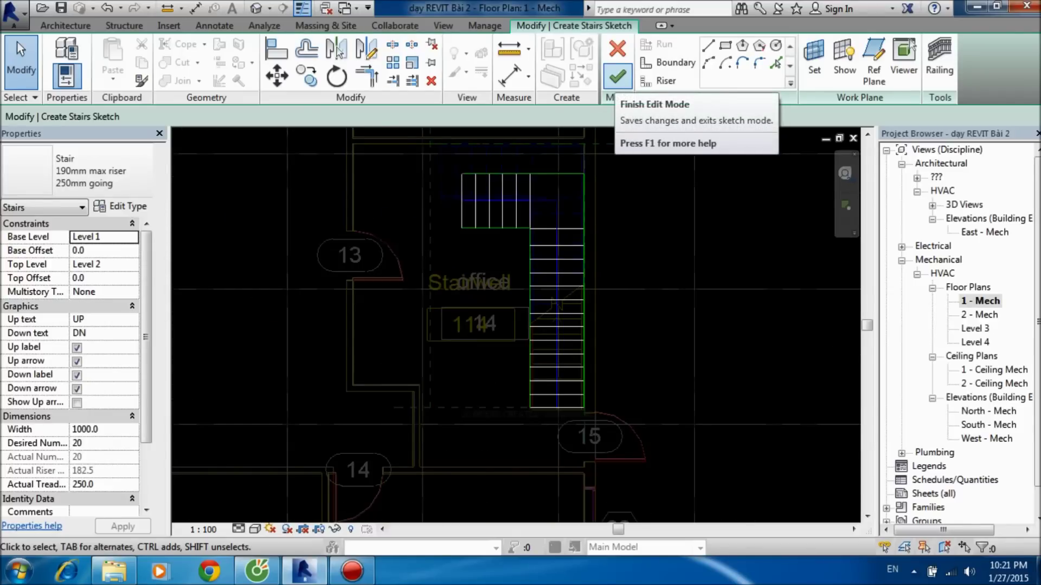
Step: Finish edit mode to create the L-shaped 20-riser stair beside doorway 15
left_click(618, 76)
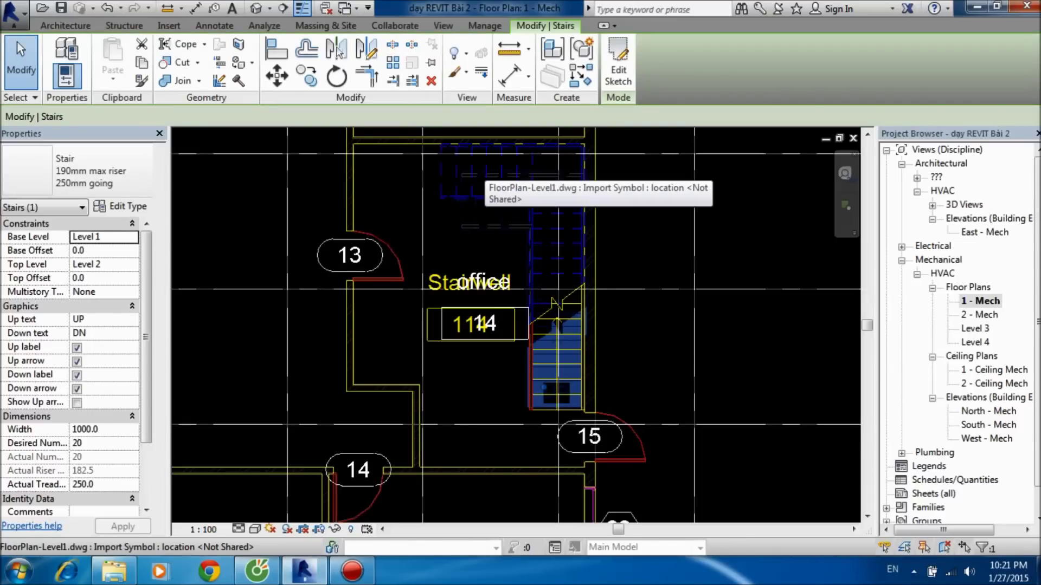
scroll(564, 460, "up", 3)
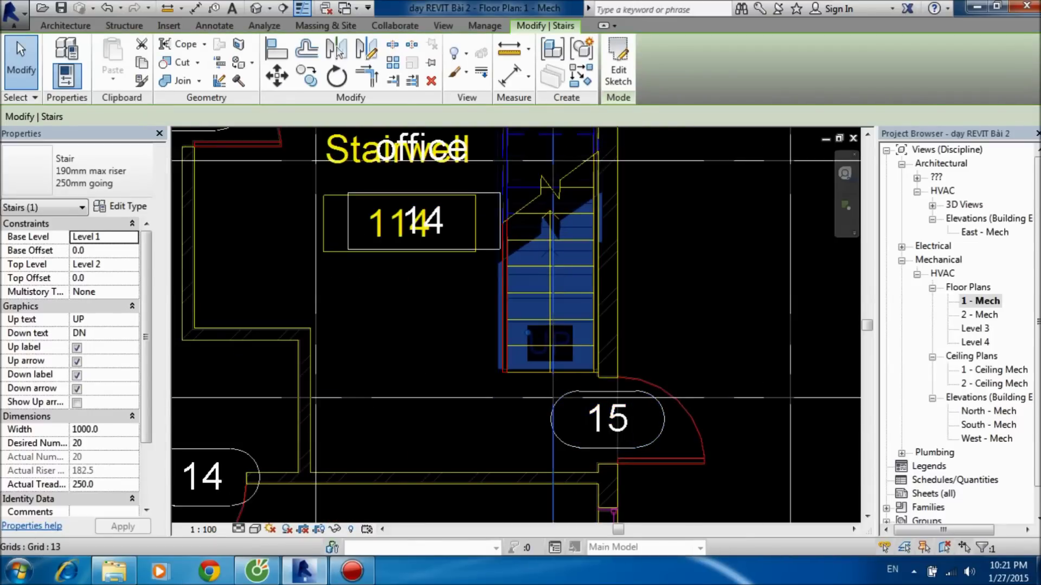
middle_click_drag(548, 393, 542, 521)
scroll(542, 521, "down", 1)
scroll(434, 245, "down", 1)
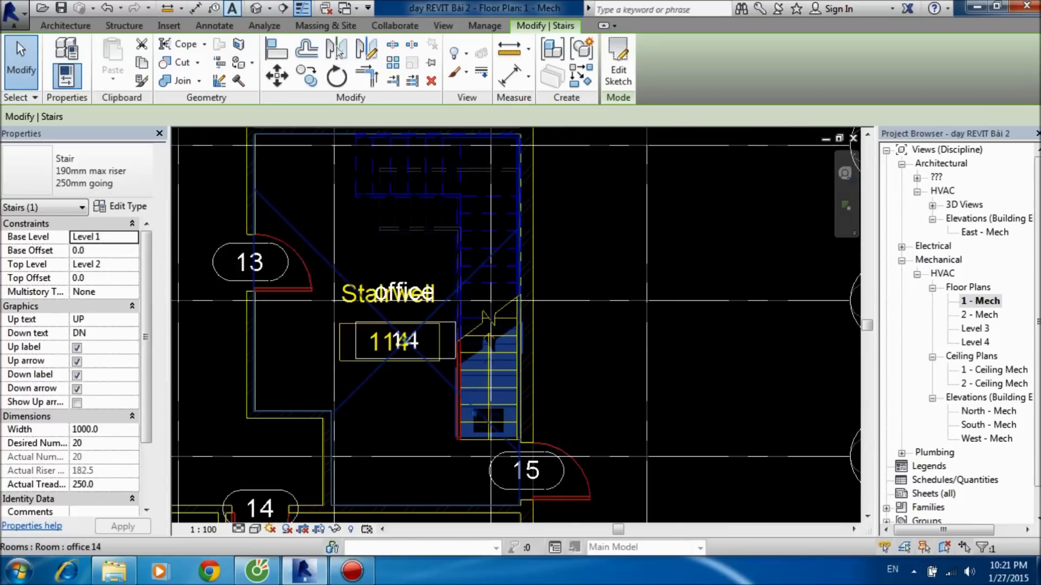
Step: Inspect the new stair in the default 3D view, then return to 1 - Mech
left_click(256, 8)
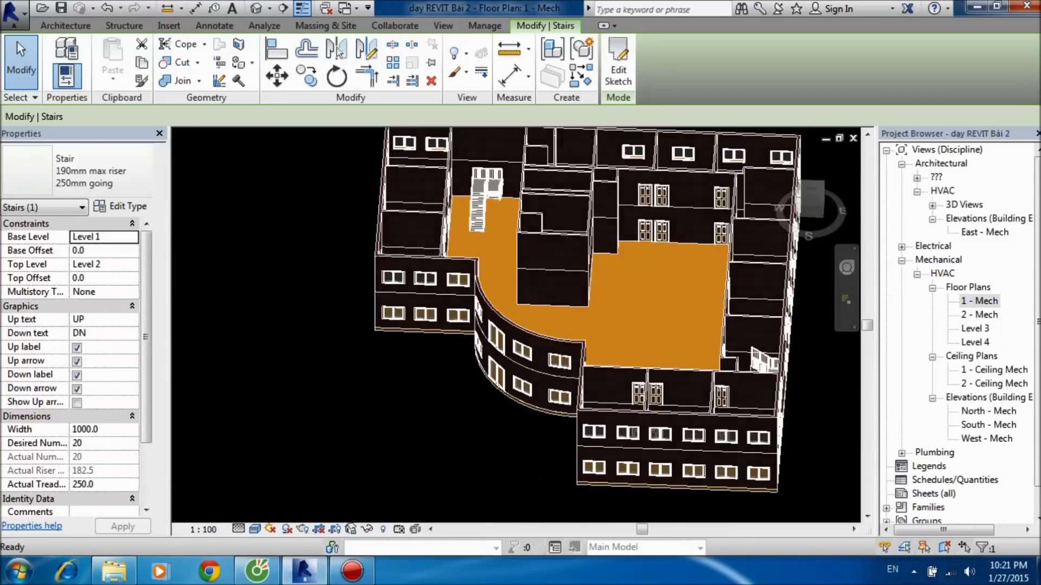
middle_click_drag(542, 326, 729, 244, "shift")
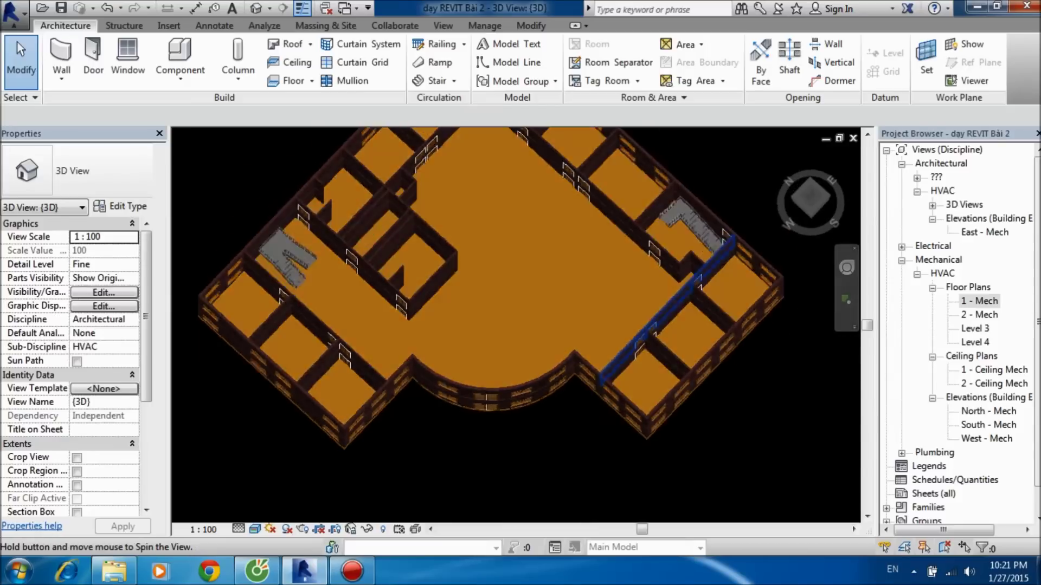
scroll(729, 244, "up", 3)
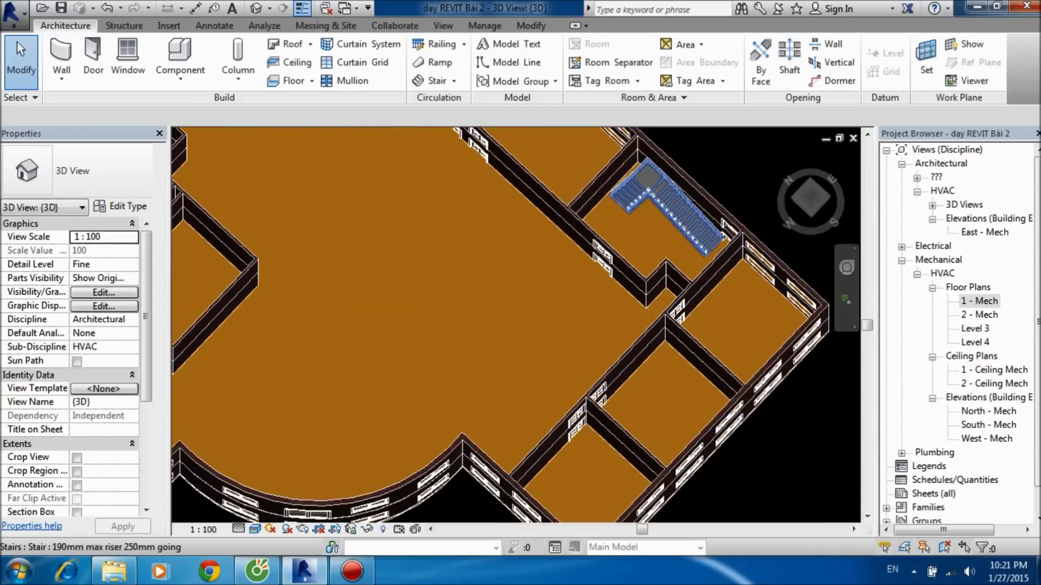
mouse_move(515, 325)
middle_mouse_down("shift")
mouse_move(569, 271)
mouse_move(650, 244)
middle_mouse_up("shift")
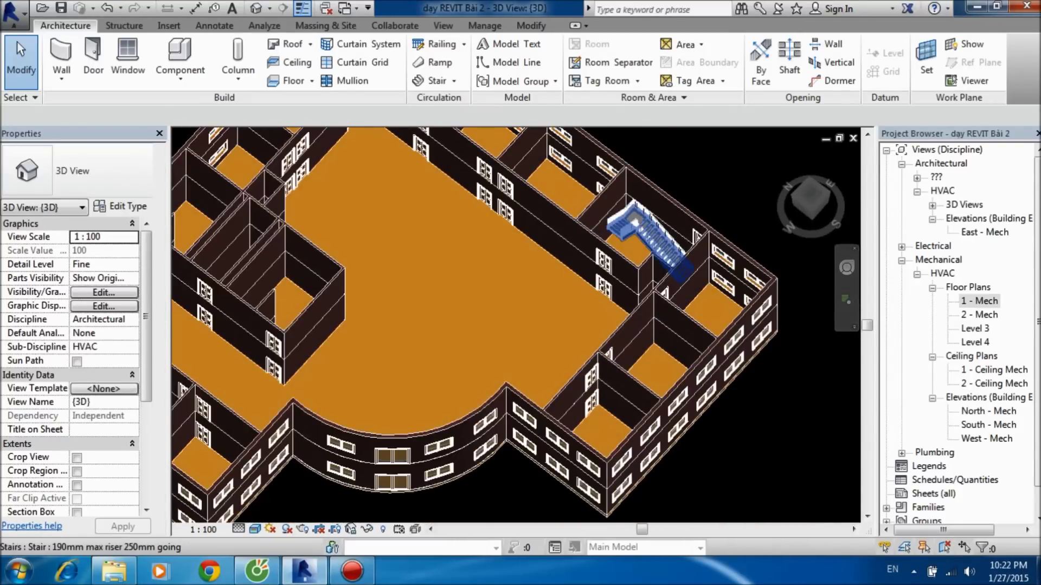
key("z")
key("r")
key("Escape")
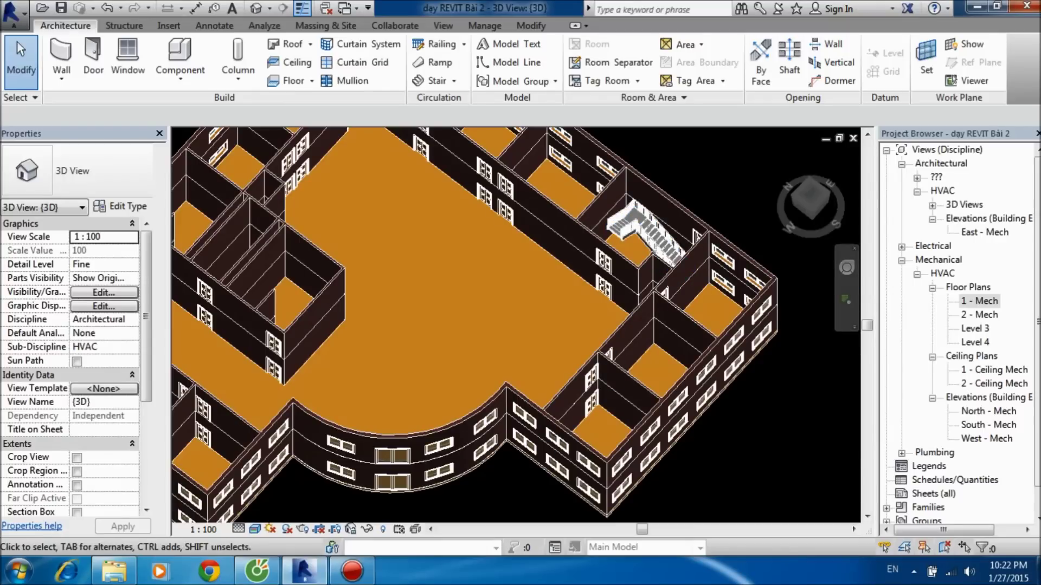
double_click(983, 301)
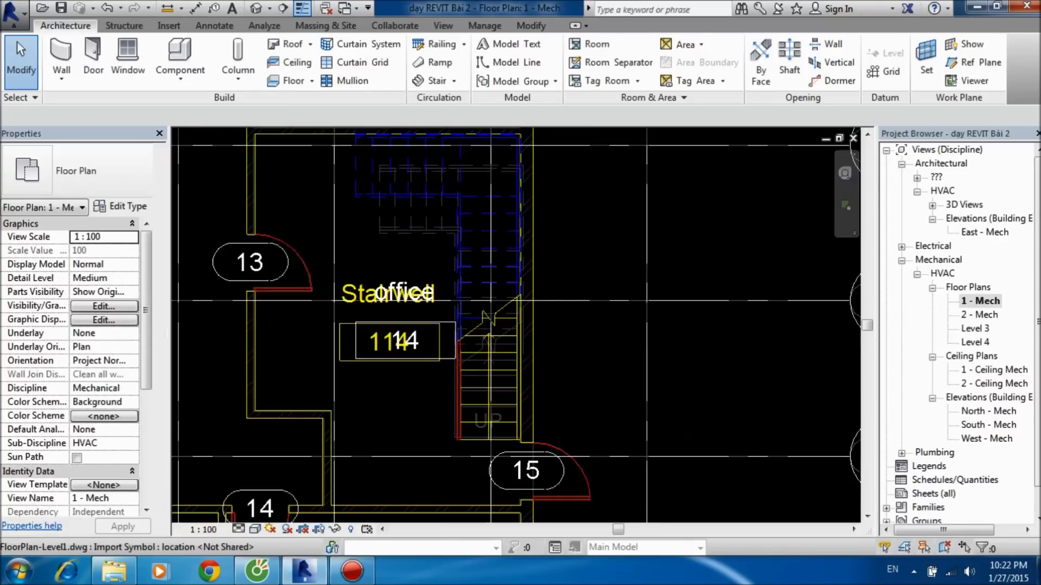
Step: Draw a vertical building section line cutting through the new stair
key("s")
key("e")
scroll(379, 254, "down", 2)
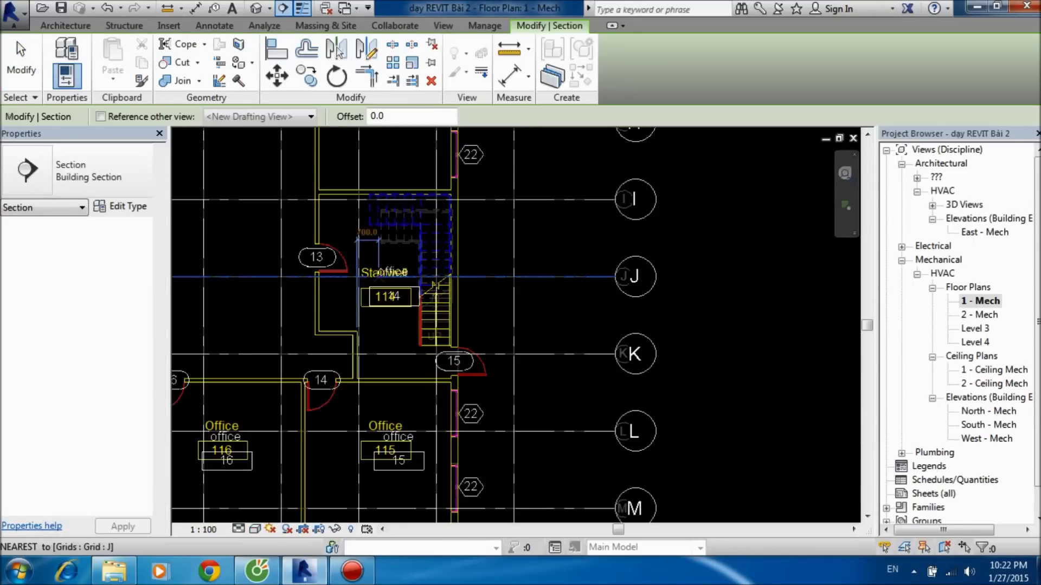
left_click(340, 163)
left_click(339, 482)
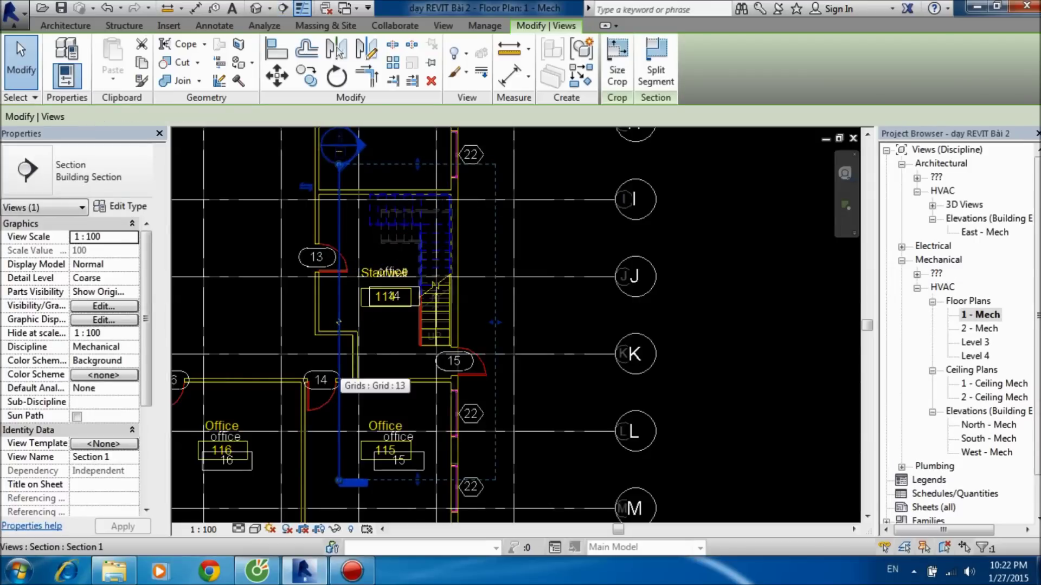
Step: Go to Section 1 and stretch its crop region right to include grids M and N
right_click(339, 374)
left_click(372, 183)
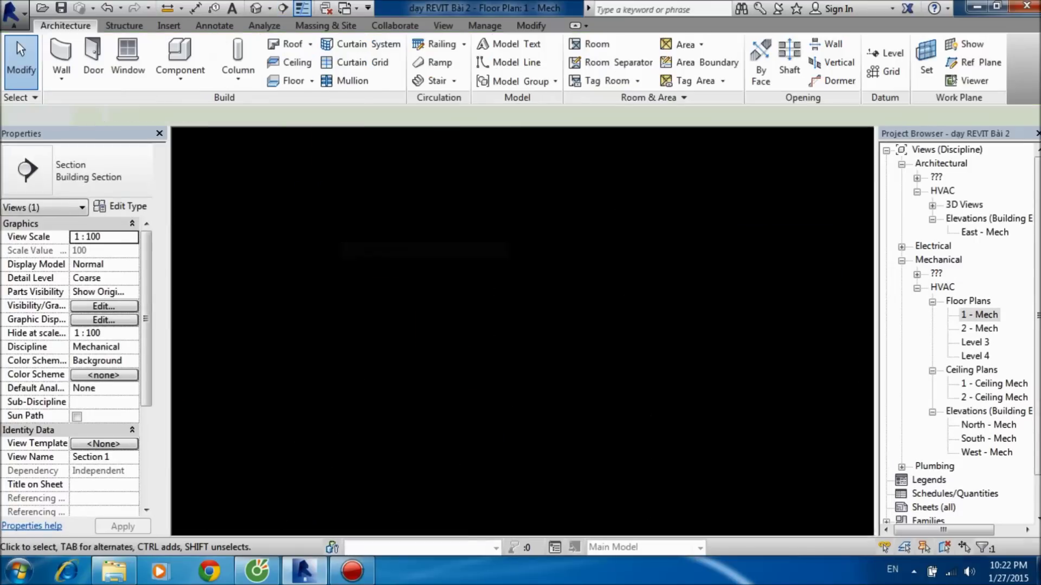
scroll(542, 380, "up", 2)
scroll(528, 304, "up", 3)
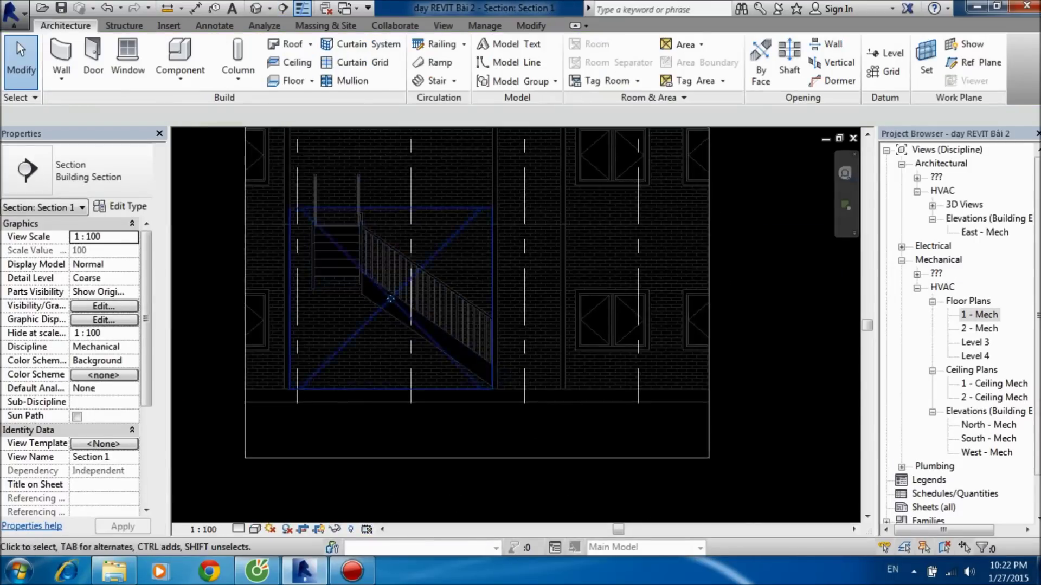
scroll(529, 299, "down", 2)
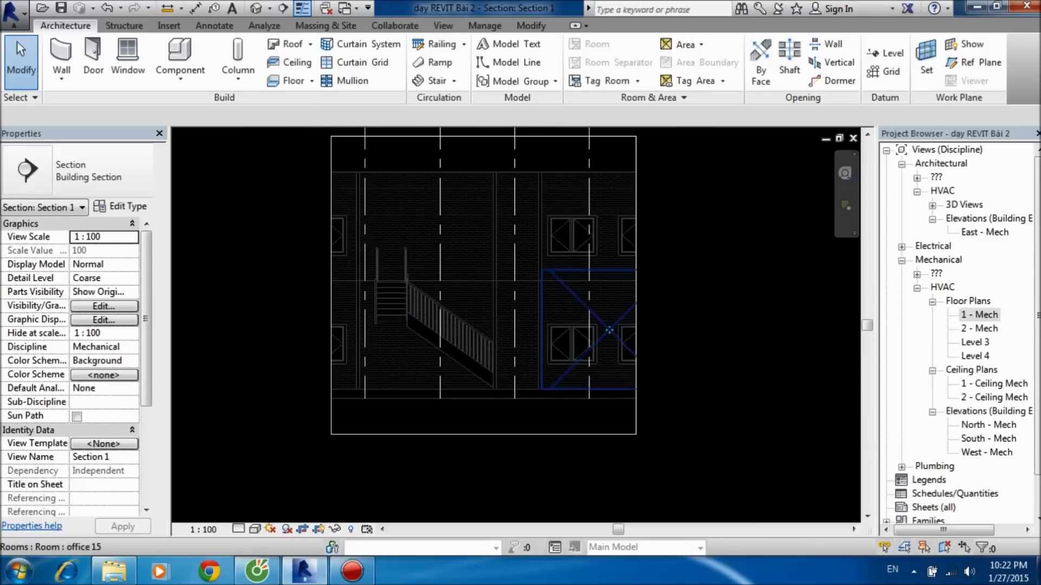
left_click(635, 299)
scroll(636, 299, "down", 1)
left_click_drag(635, 299, 812, 299)
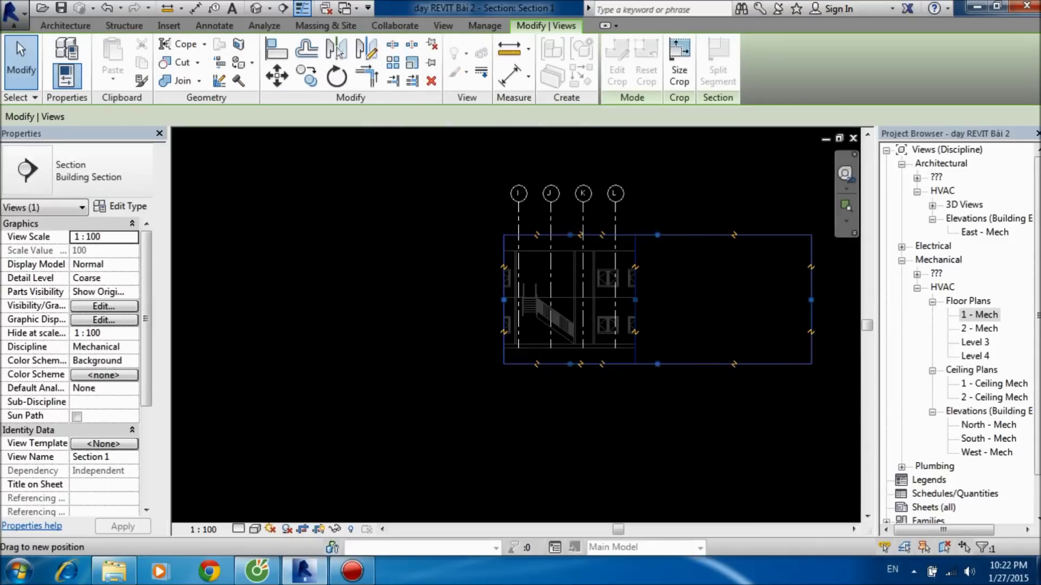
Step: Drag Section 1's crop region left edge outward to cover the building's left end
scroll(251, 323, "down", 2)
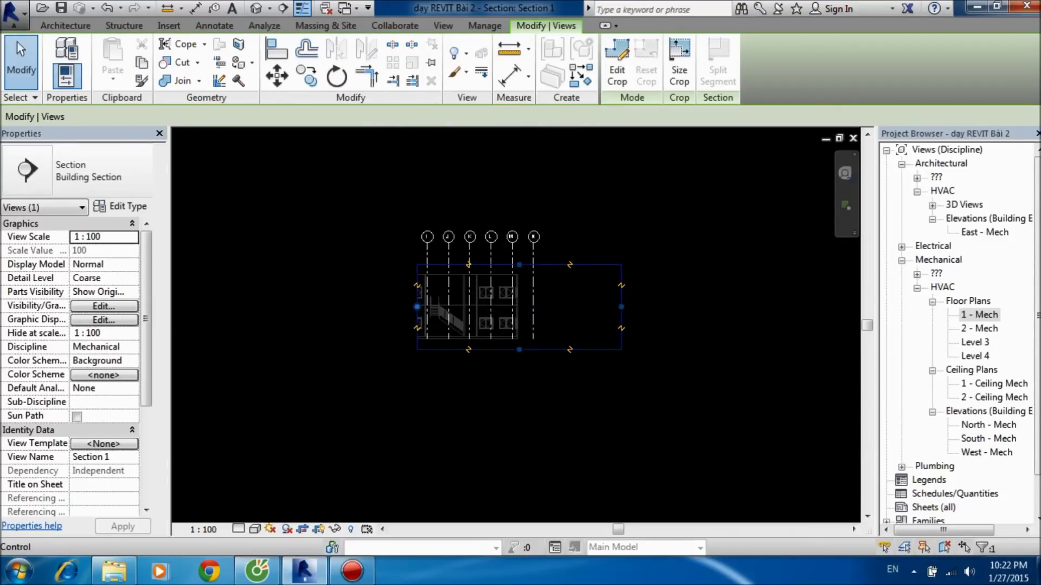
left_click_drag(417, 307, 200, 306)
middle_click_drag(200, 306, 498, 313)
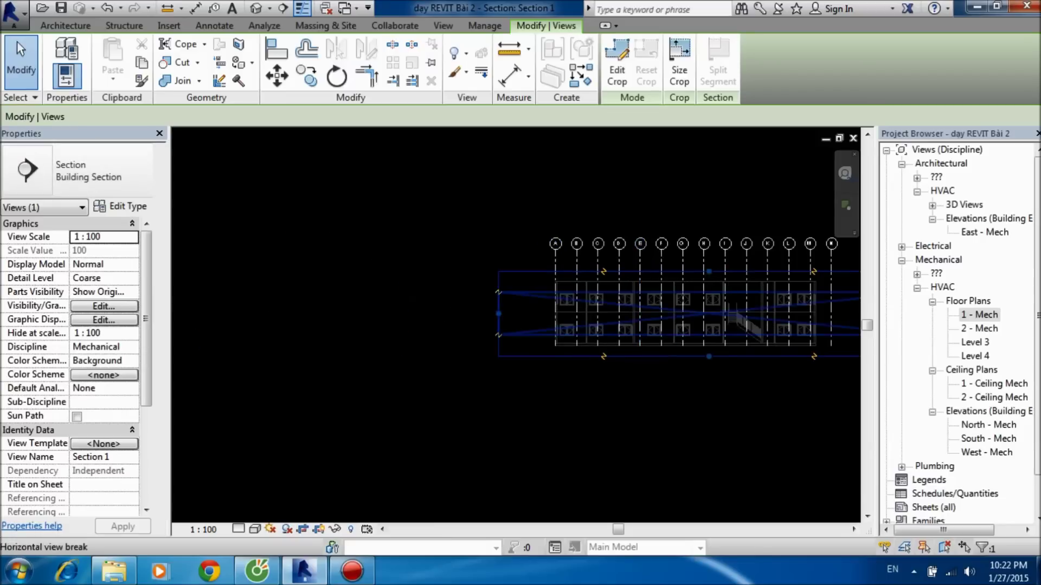
left_click_drag(497, 314, 239, 314)
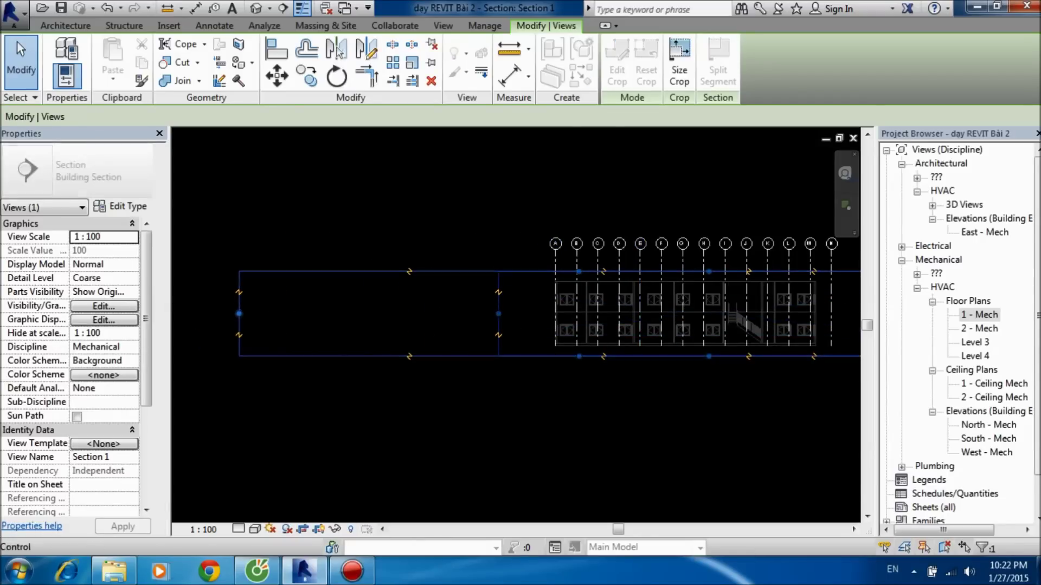
scroll(581, 358, "down", 2)
scroll(581, 358, "up", 2)
middle_click_drag(581, 358, 579, 316)
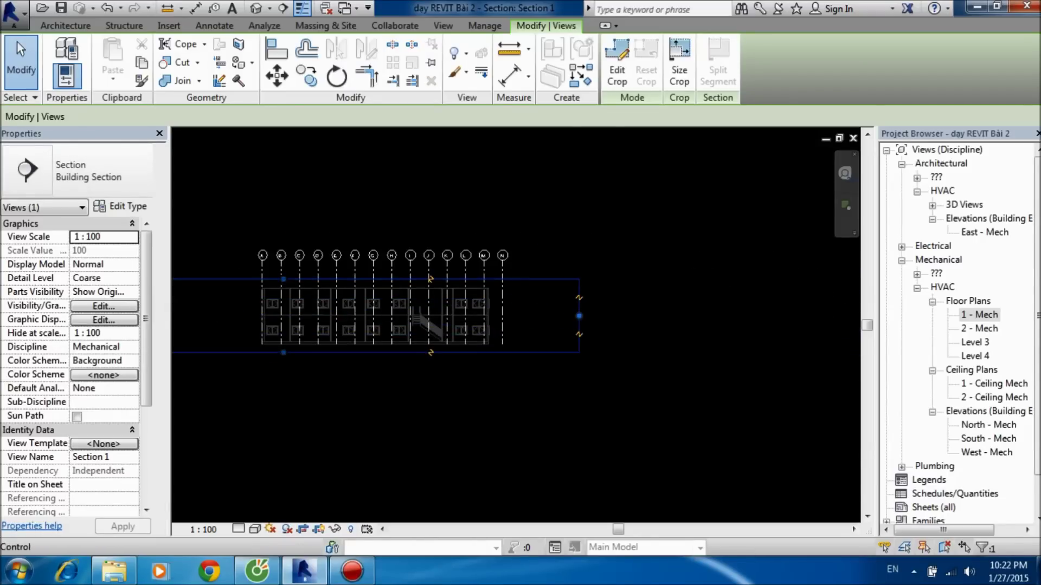
Step: Extend the crop region's right edge to the building's end and zoom in on the stair
left_click_drag(617, 316, 801, 316)
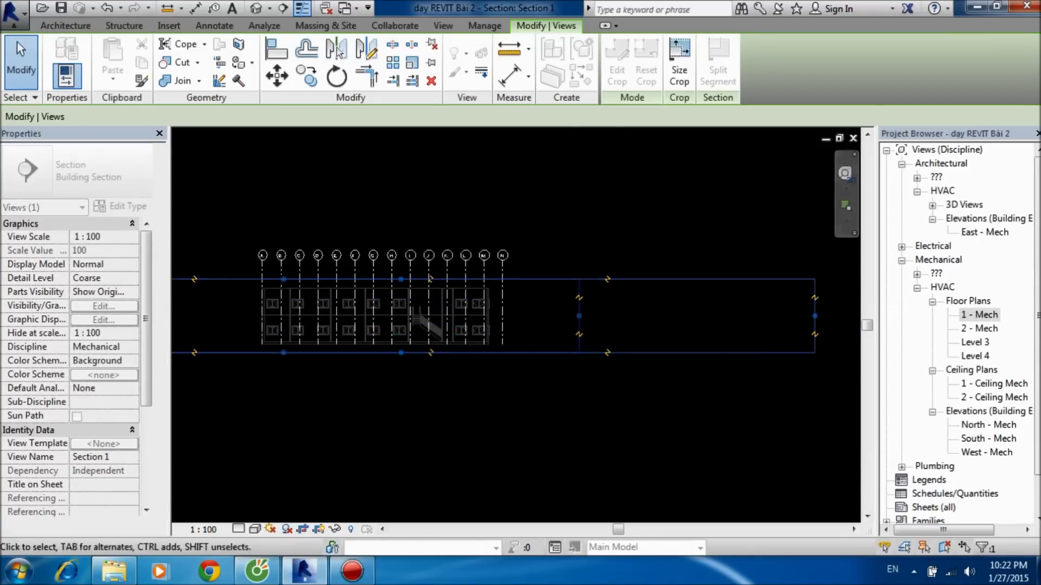
middle_click_drag(815, 316, 601, 321)
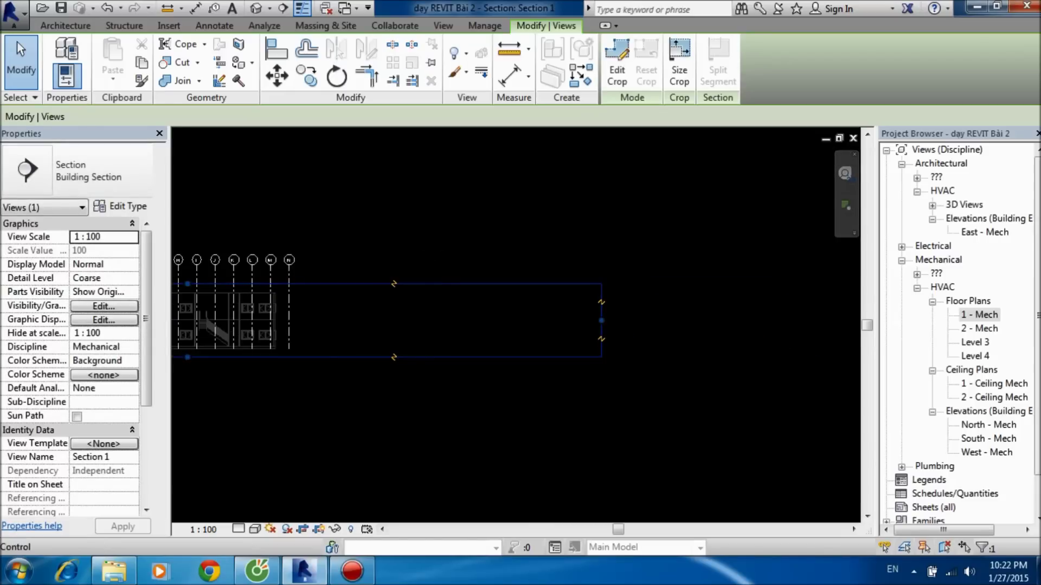
left_click_drag(601, 321, 854, 321)
scroll(757, 355, "down", 2)
scroll(424, 347, "up", 3)
scroll(423, 347, "up", 1)
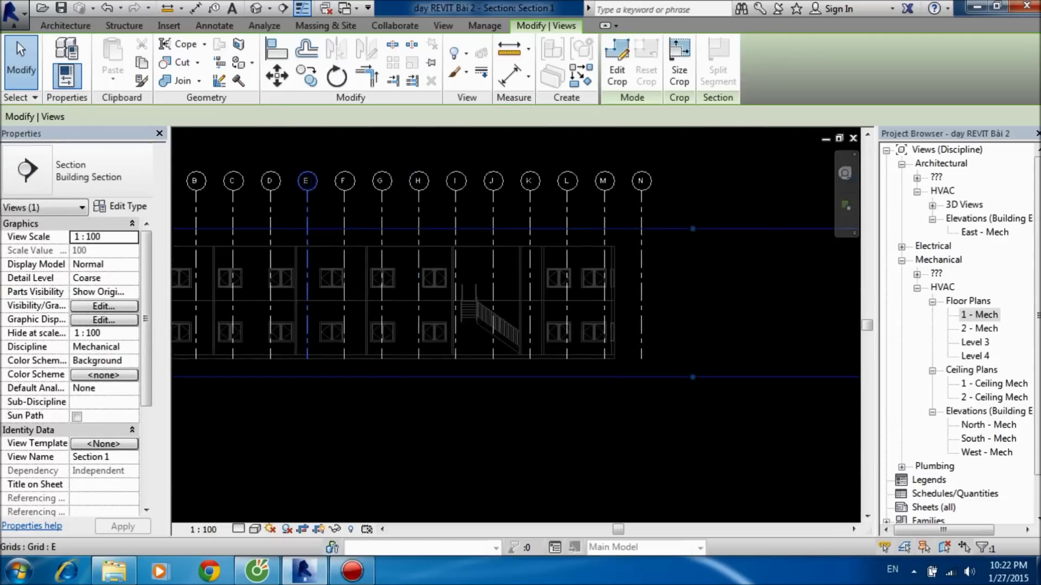
scroll(491, 324, "up", 1)
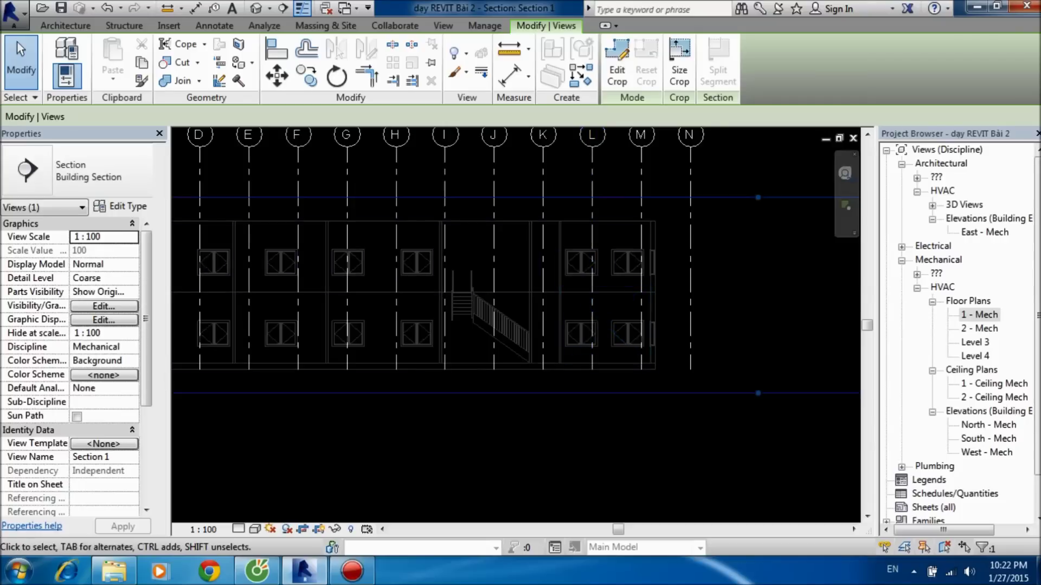
scroll(439, 320, "up", 1)
scroll(439, 320, "up", 1)
scroll(439, 320, "up", 1)
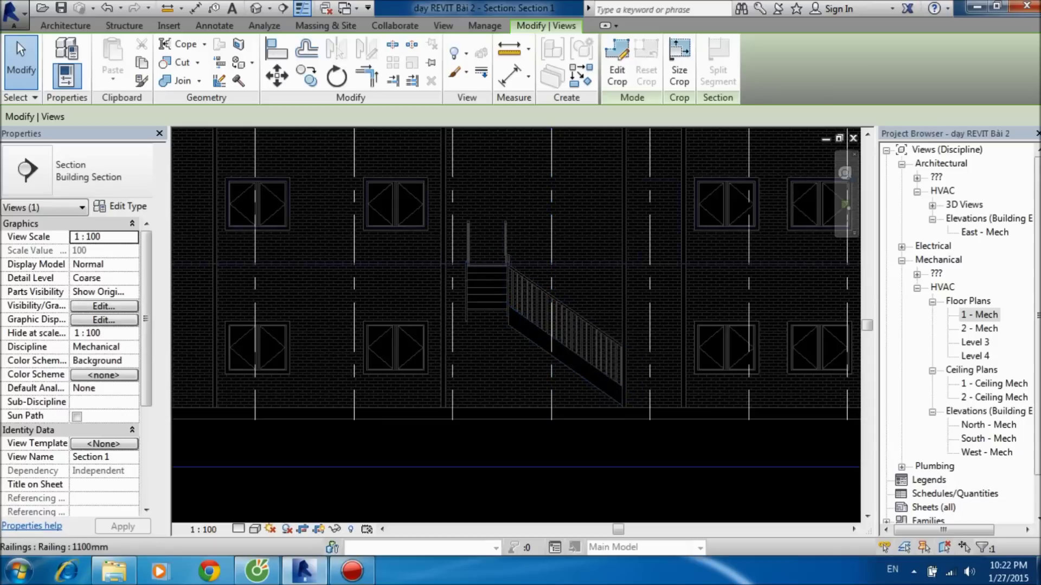
Step: Check the 1100mm stair railing in Section 1, deselect it, and open the default 3D view
left_click(536, 304)
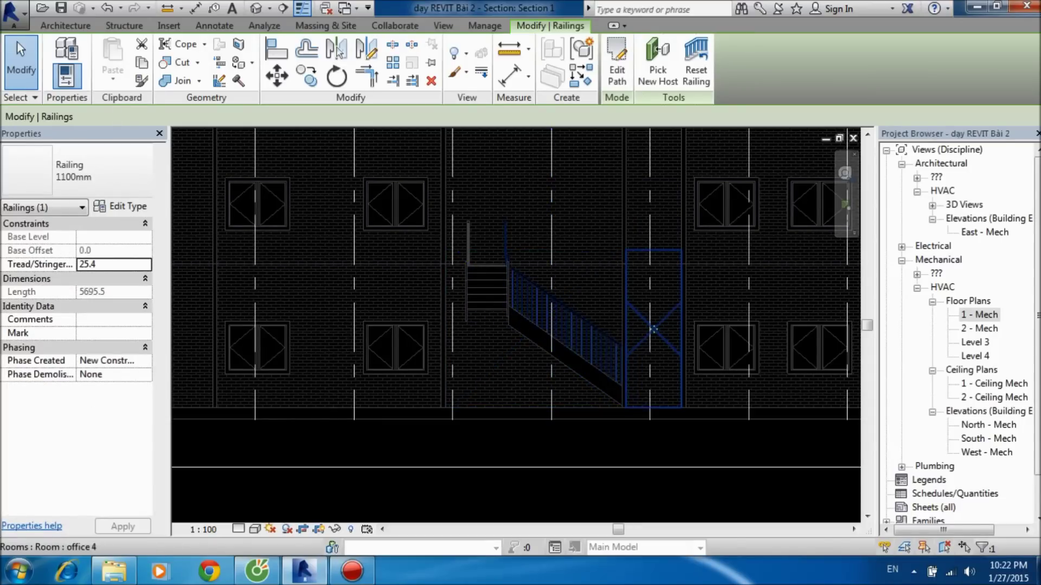
scroll(521, 274, "up", 3)
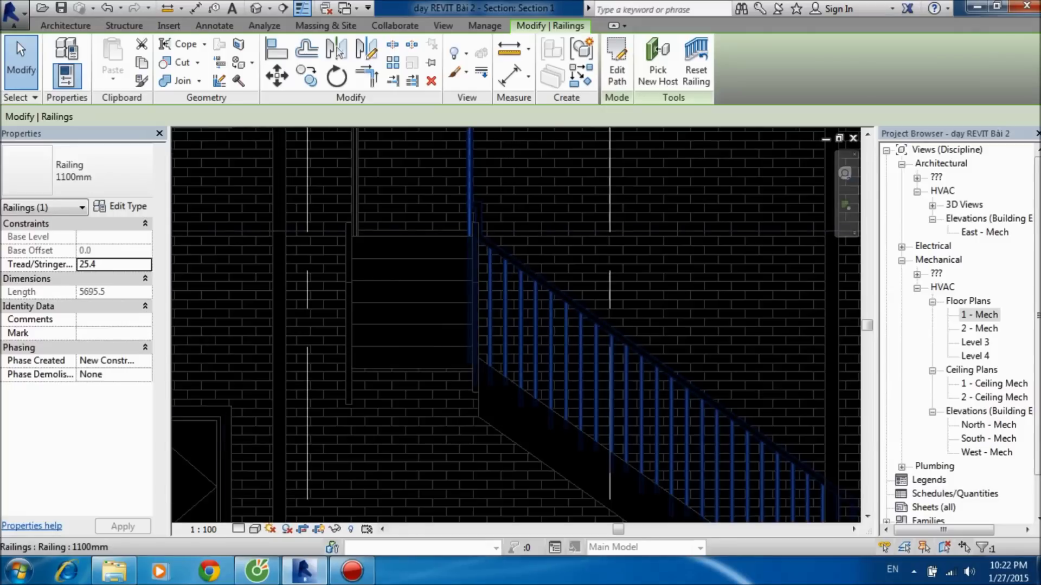
scroll(466, 348, "down", 3)
scroll(466, 325, "down", 2)
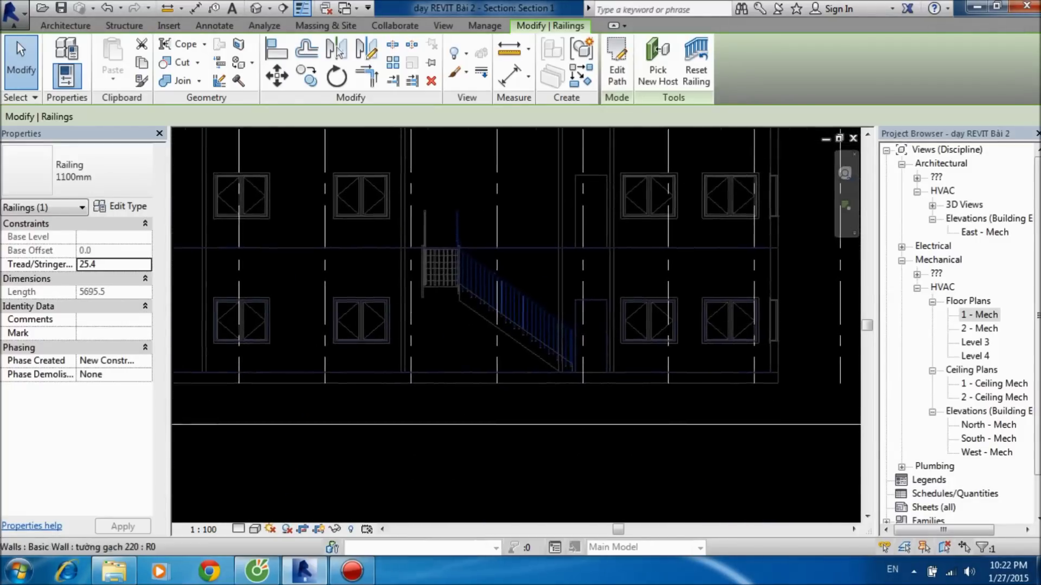
key("Escape")
scroll(466, 325, "down", 2)
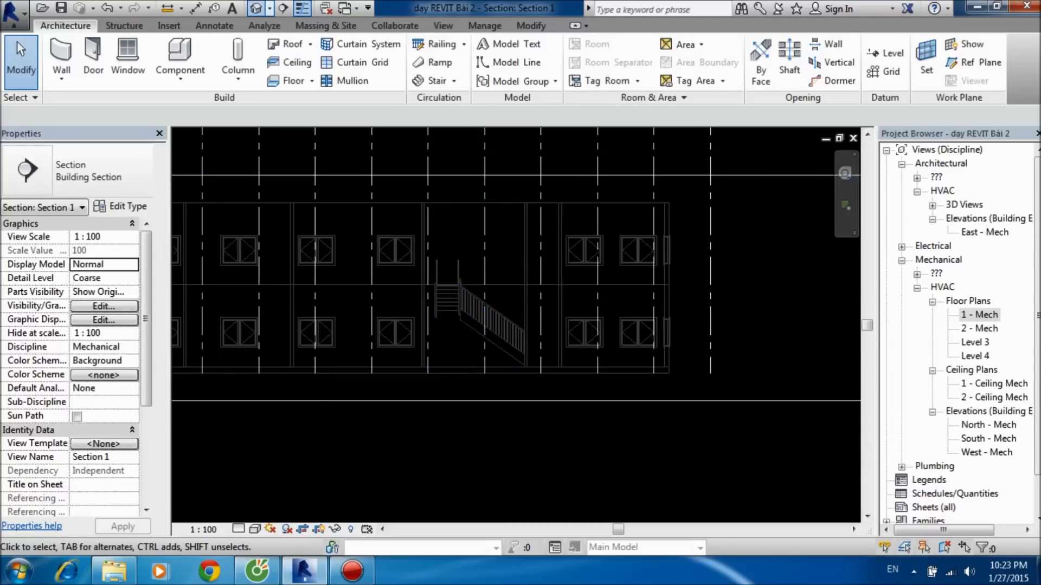
left_click(255, 7)
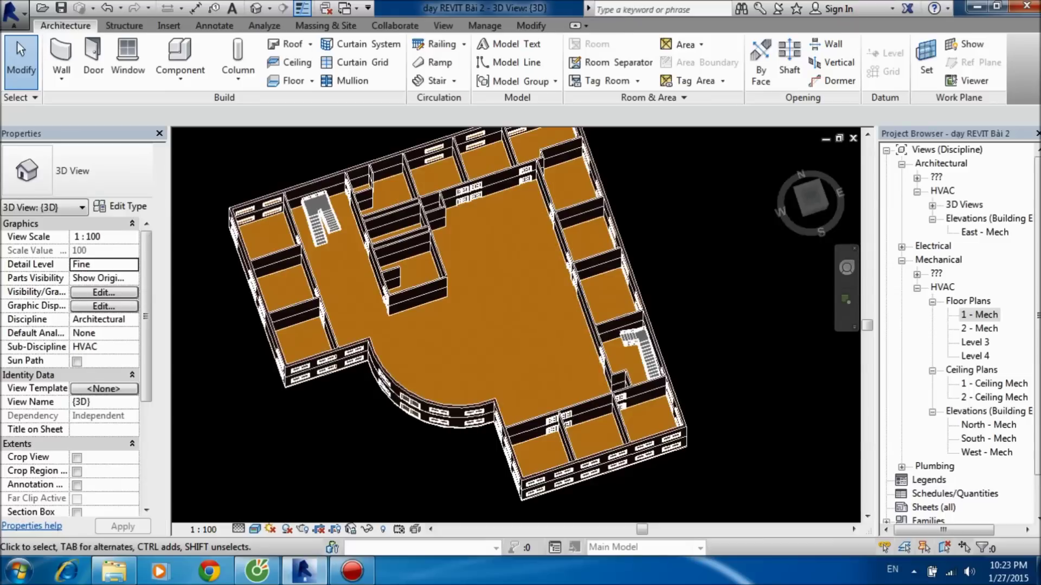
Step: Open the 1 - Mech floor plan, then return to the default 3D view at a low side angle
double_click(979, 315)
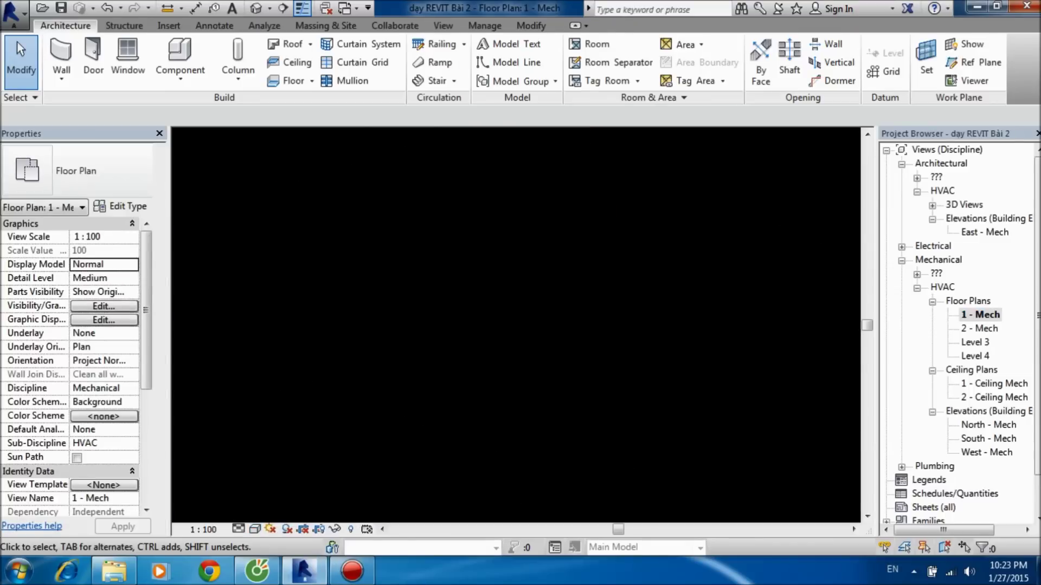
scroll(757, 152, "down", 1)
scroll(757, 152, "down", 1)
scroll(757, 152, "down", 1)
left_click(256, 8)
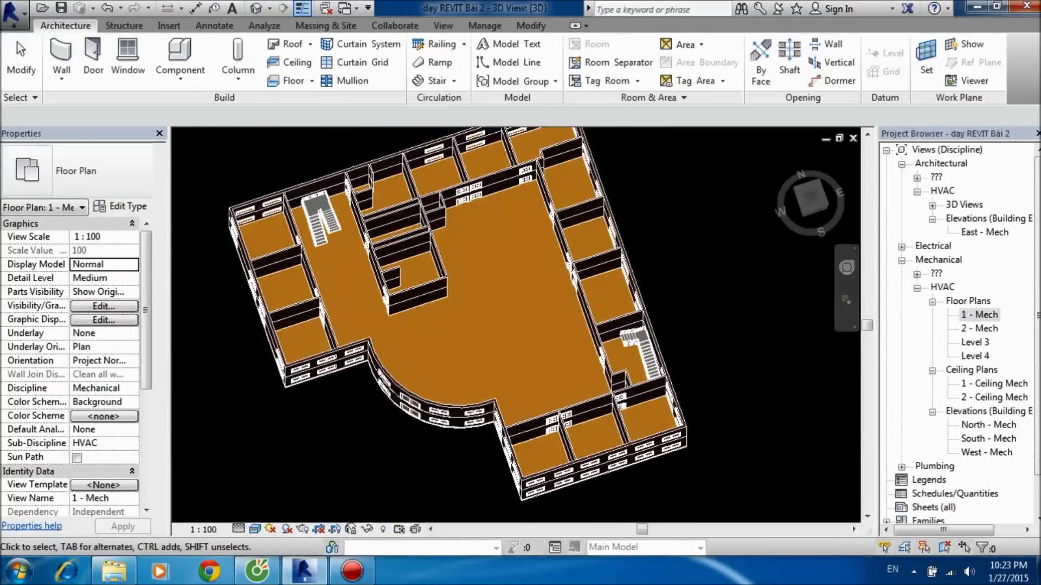
left_click_drag(811, 185, 810, 198)
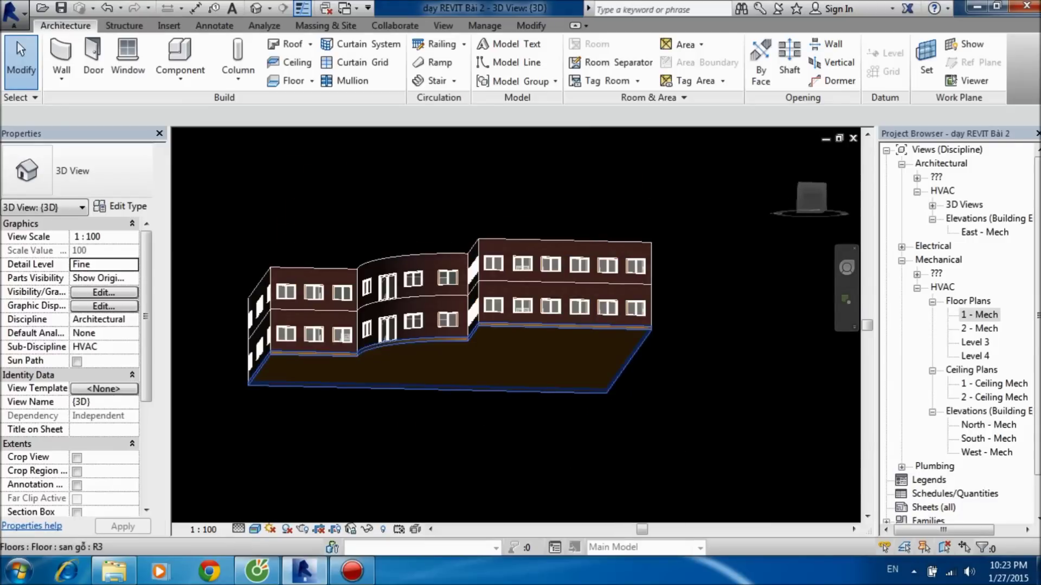
Step: Select the Level 1 san gỗ floor, turn to the front view, and edit its boundary on 1 - Mech
left_click(422, 374)
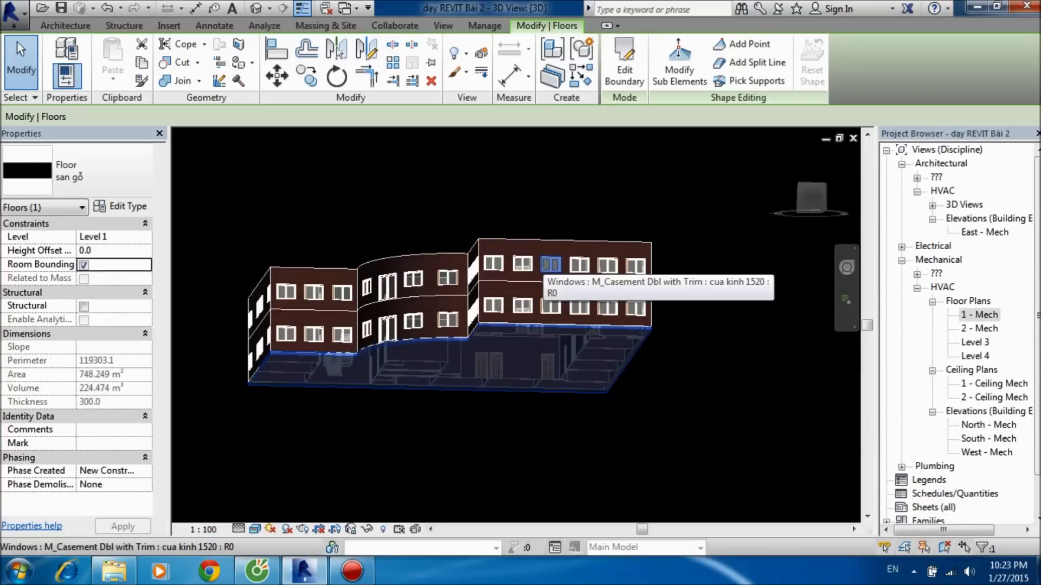
left_click(811, 198)
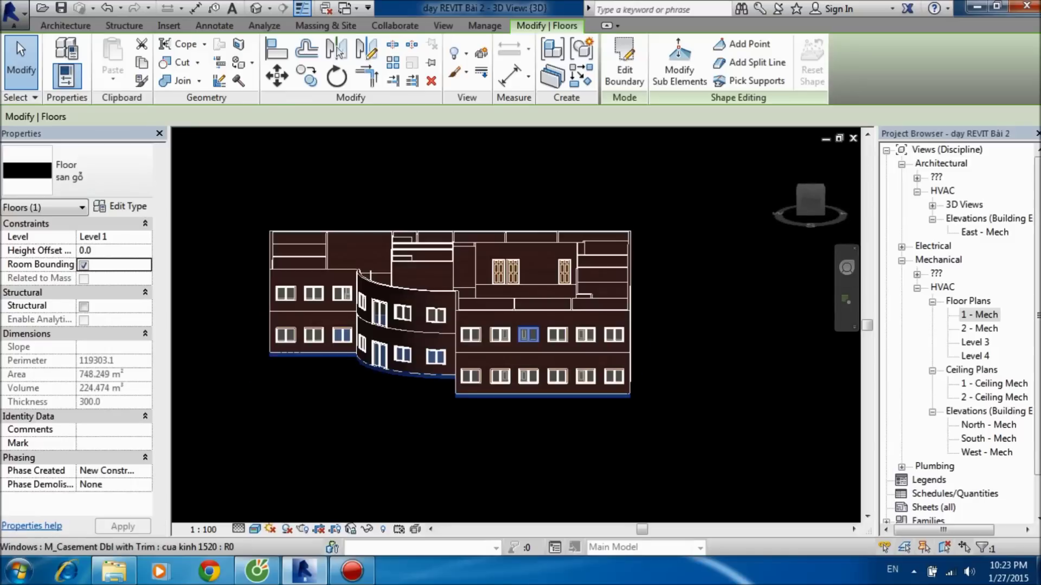
left_click(624, 62)
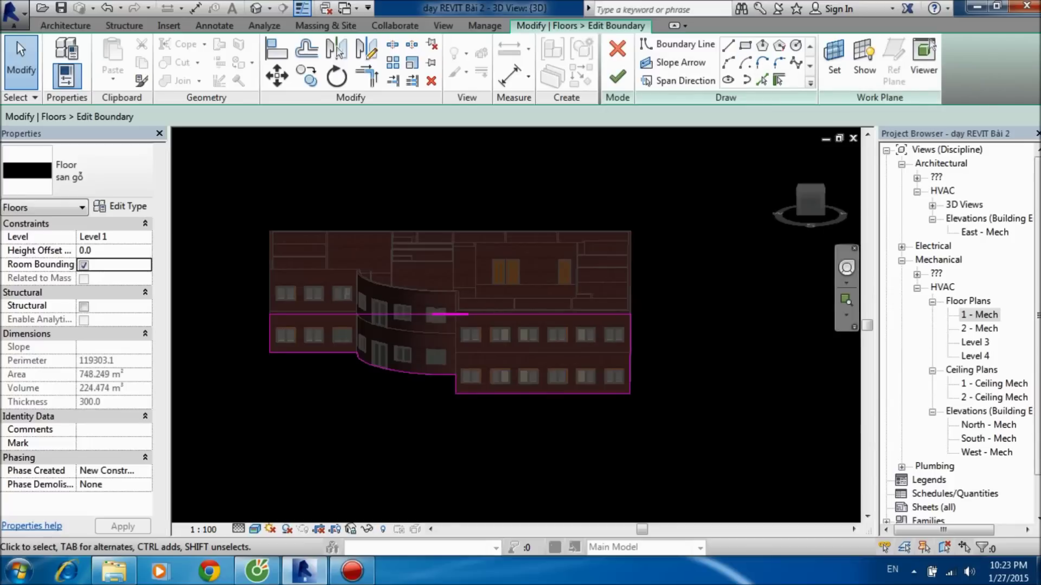
left_click(986, 314)
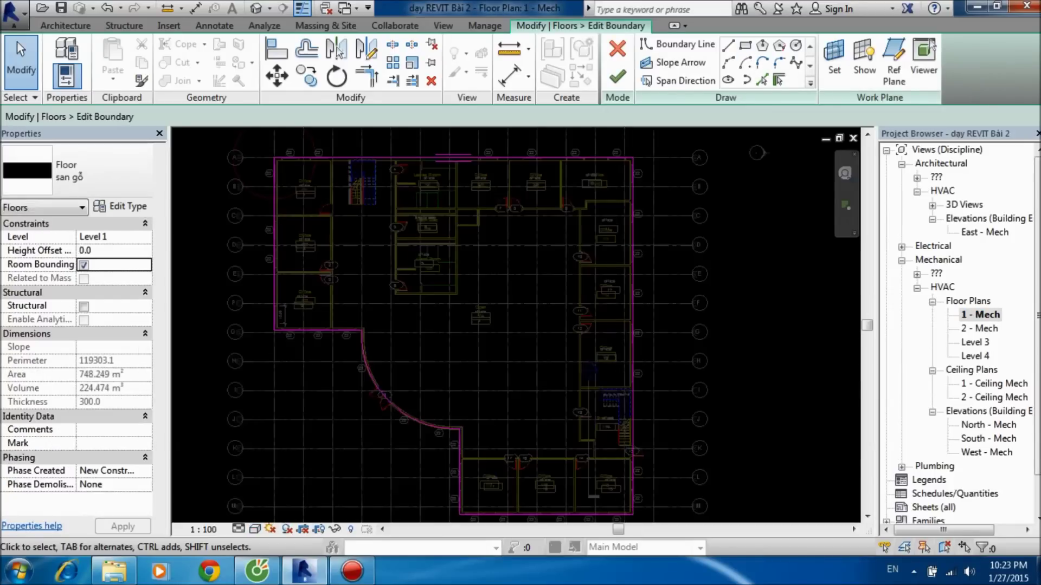
Step: Sketch two rectangular floor openings above and below the Mech/Elec room 106
scroll(668, 285, "down", 2)
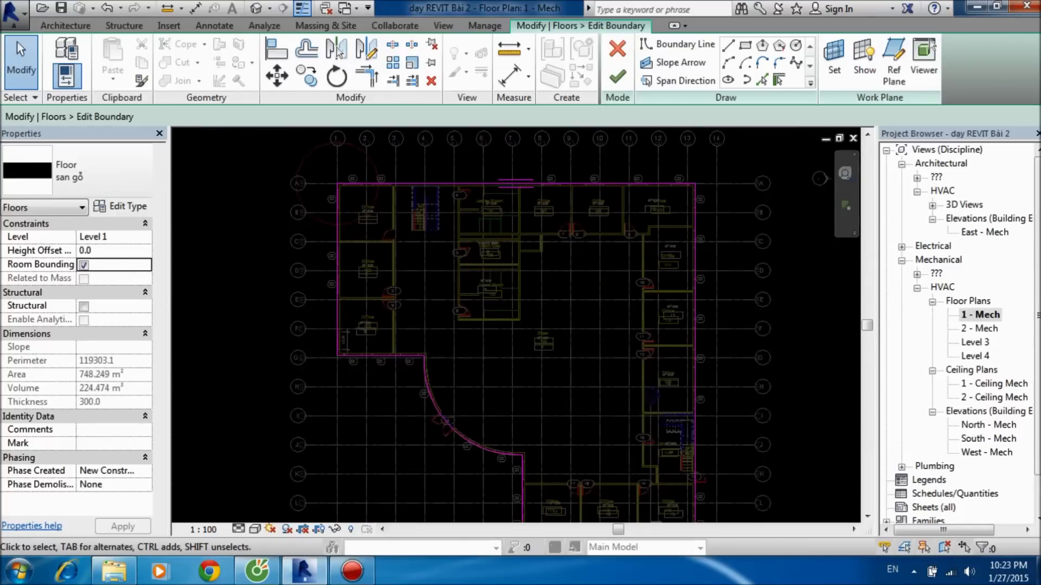
scroll(471, 260, "up", 2)
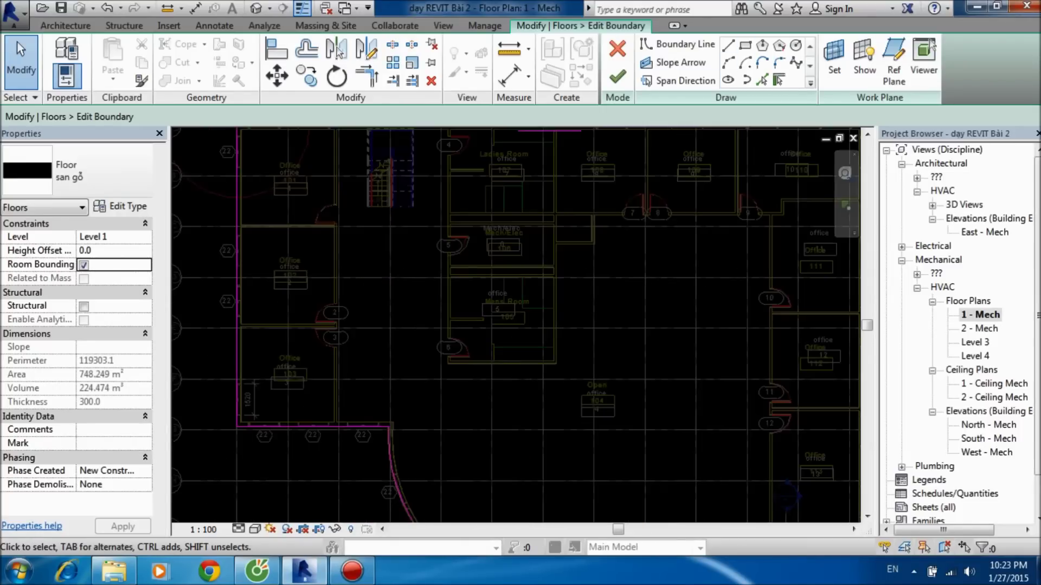
left_click(678, 44)
scroll(495, 226, "up", 2)
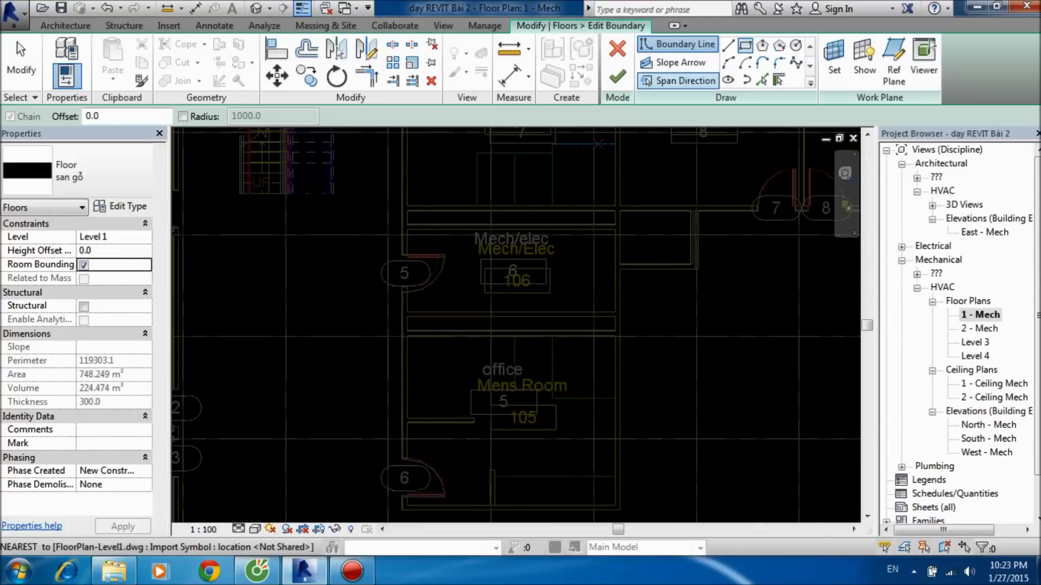
scroll(401, 223, "up", 2)
left_click(410, 205)
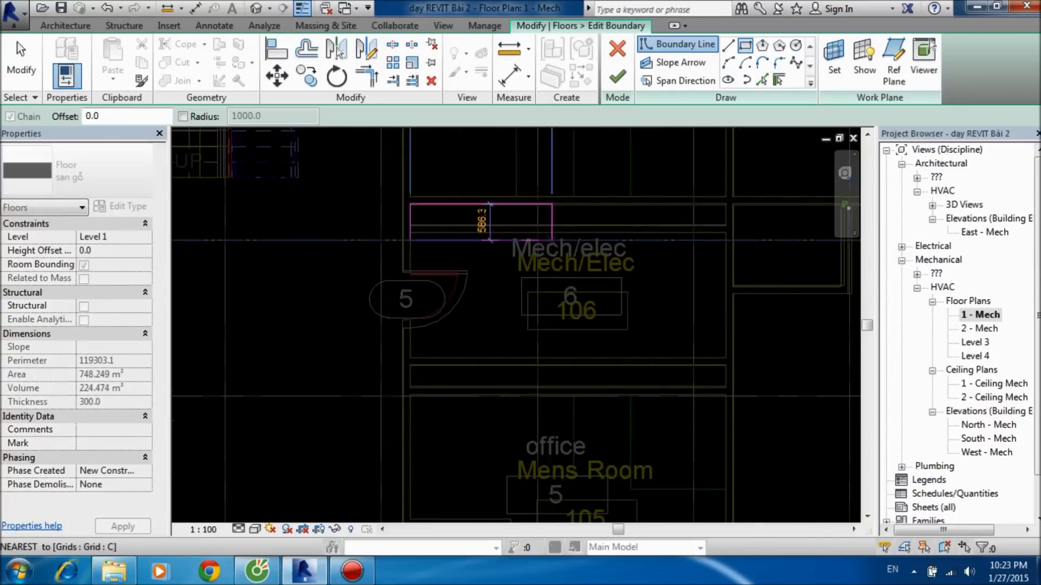
left_click(725, 225)
middle_click_drag(726, 225, 710, 108)
left_click(394, 248)
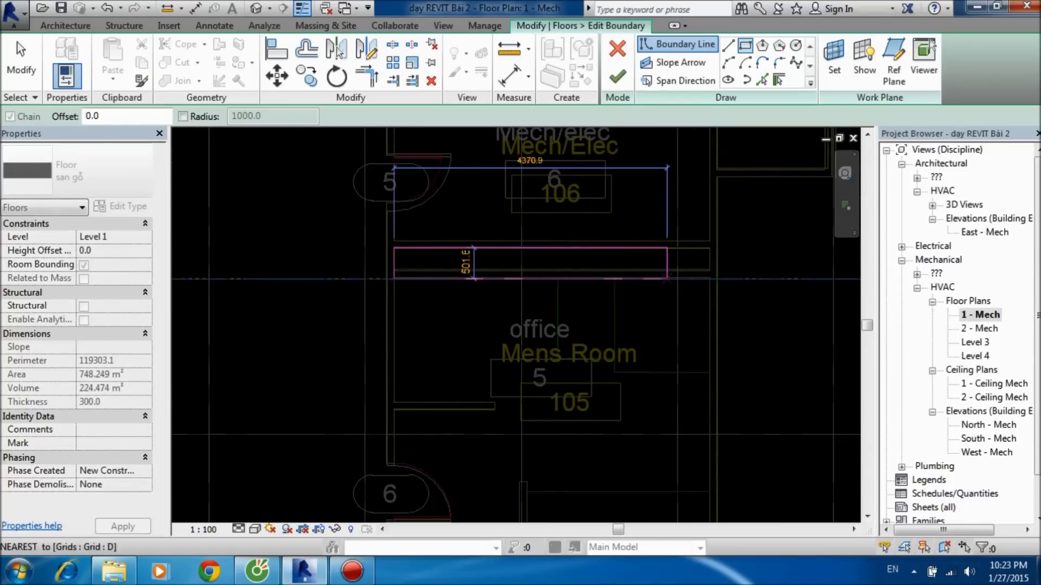
left_click(710, 270)
Step: Sketch a third rectangular opening right of Mech/Elec and finish the floor edit
scroll(668, 266, "down", 2)
middle_click_drag(668, 266, 341, 347)
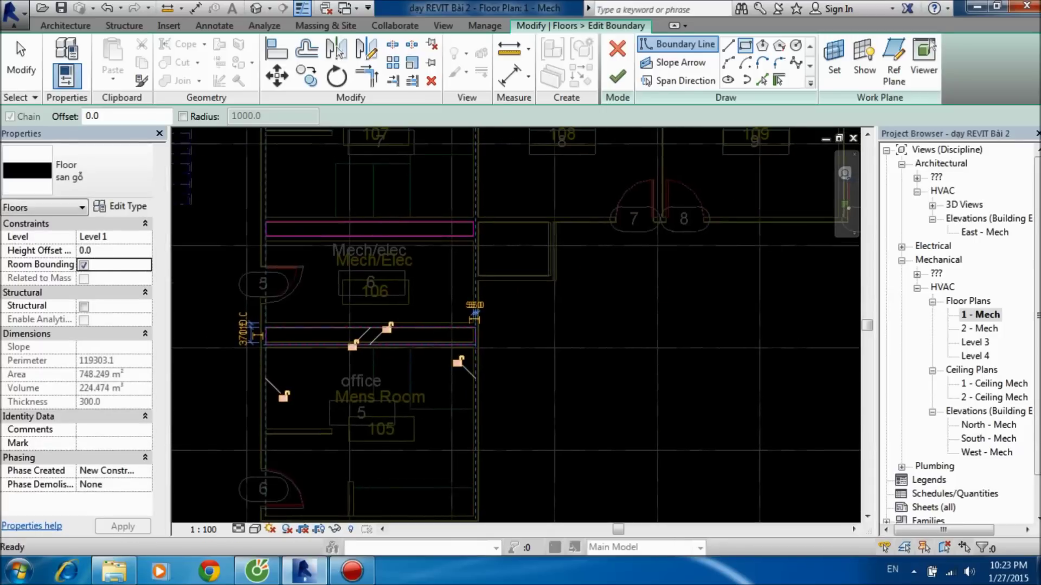
scroll(212, 325, "up", 2)
left_click(462, 204)
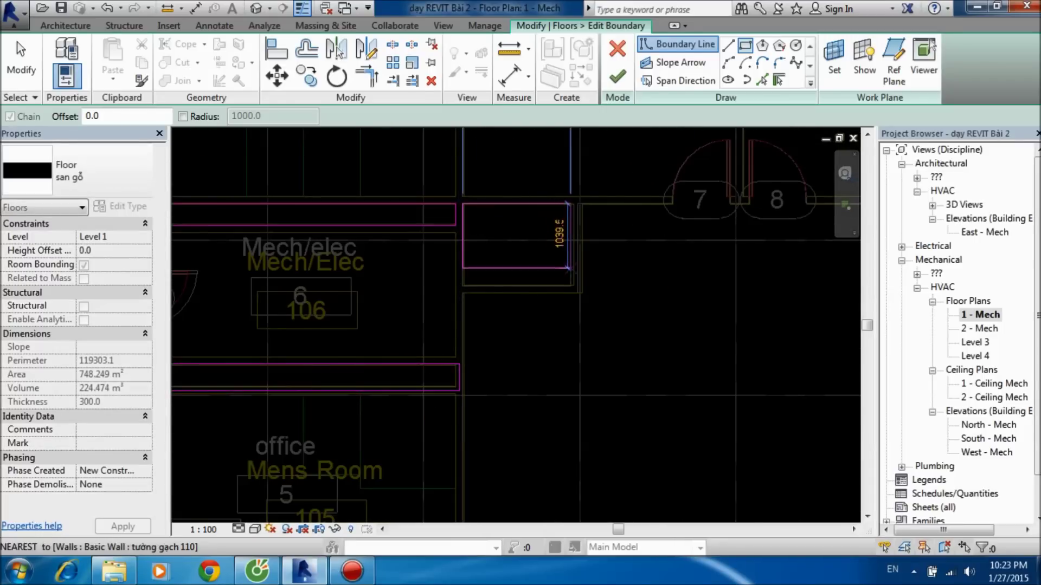
left_click(570, 285)
left_click(618, 77)
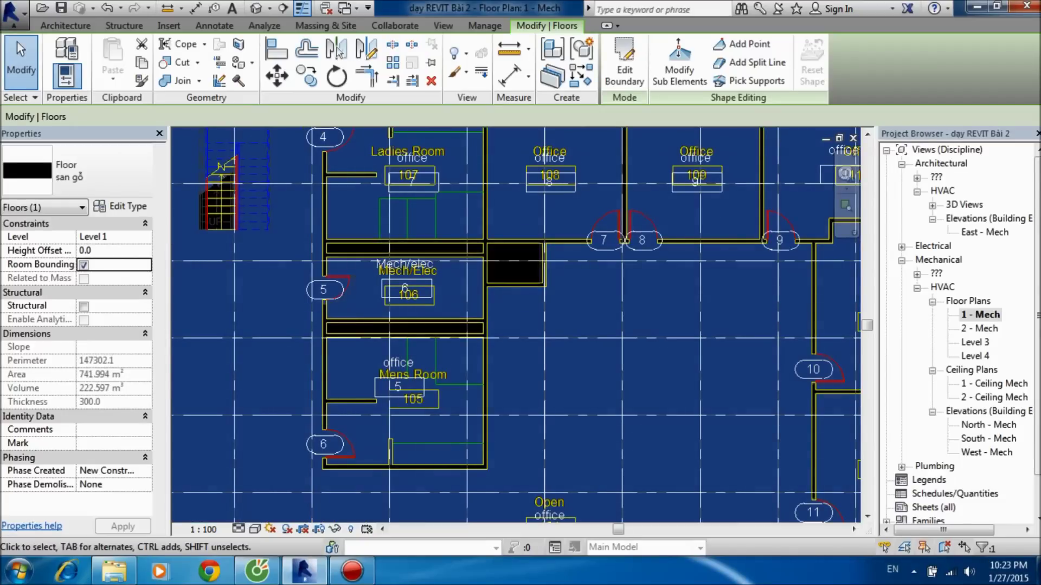
key("3")
key("d")
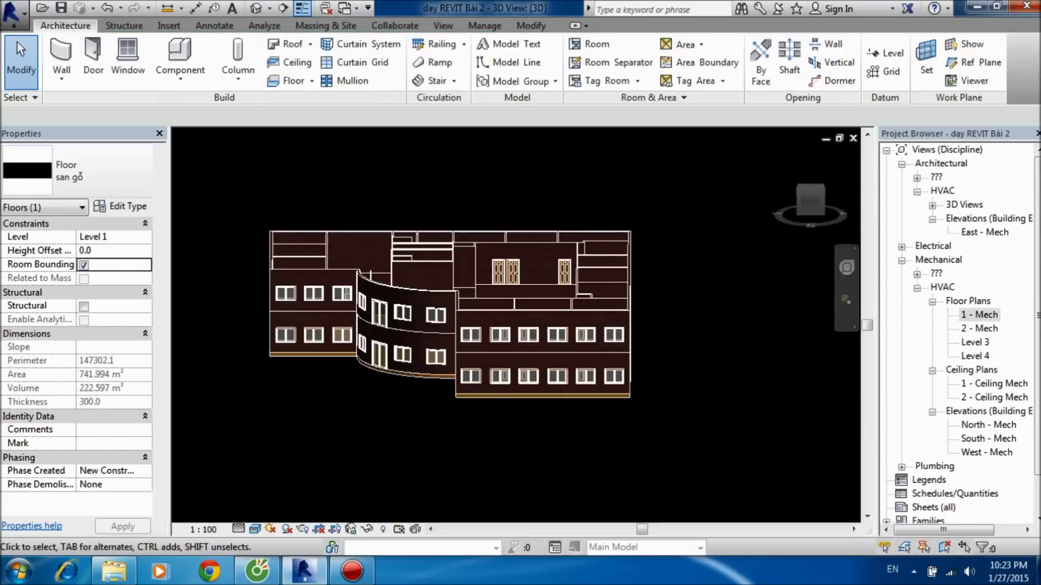
middle_click_drag(515, 326, 542, 271, "shift")
middle_click_drag(488, 325, 488, 358, "shift")
scroll(434, 380, "up", 4)
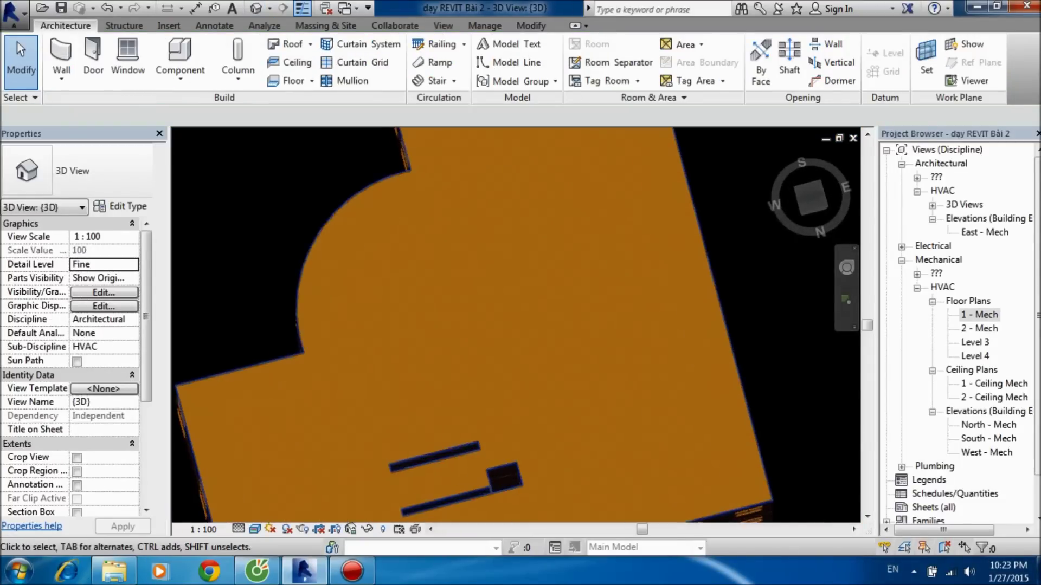
mouse_move(515, 325)
middle_mouse_down("shift")
mouse_move(537, 331)
mouse_move(518, 320)
mouse_move(510, 328)
middle_mouse_up("shift")
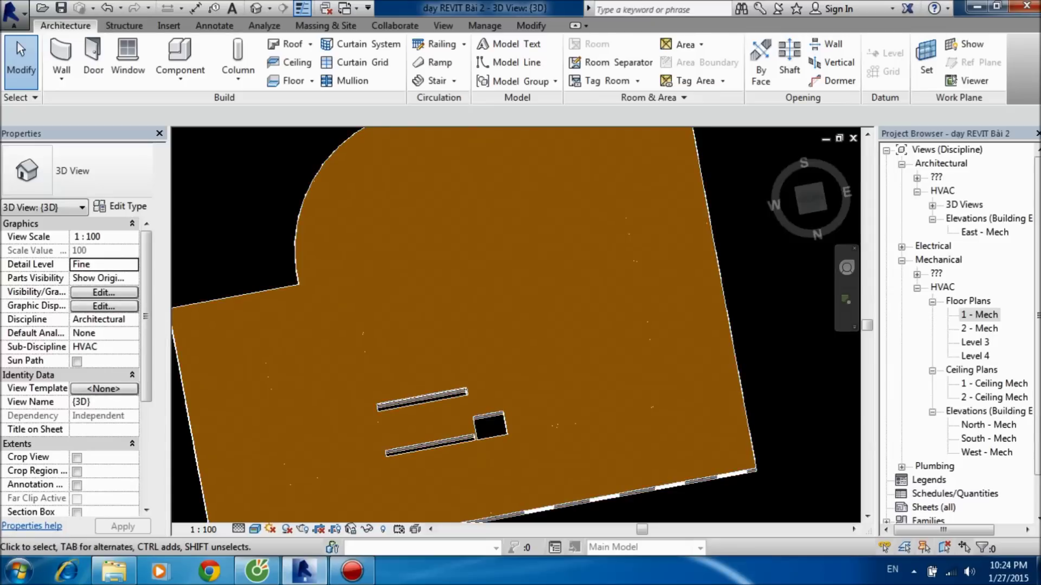
scroll(510, 429, "down", 2)
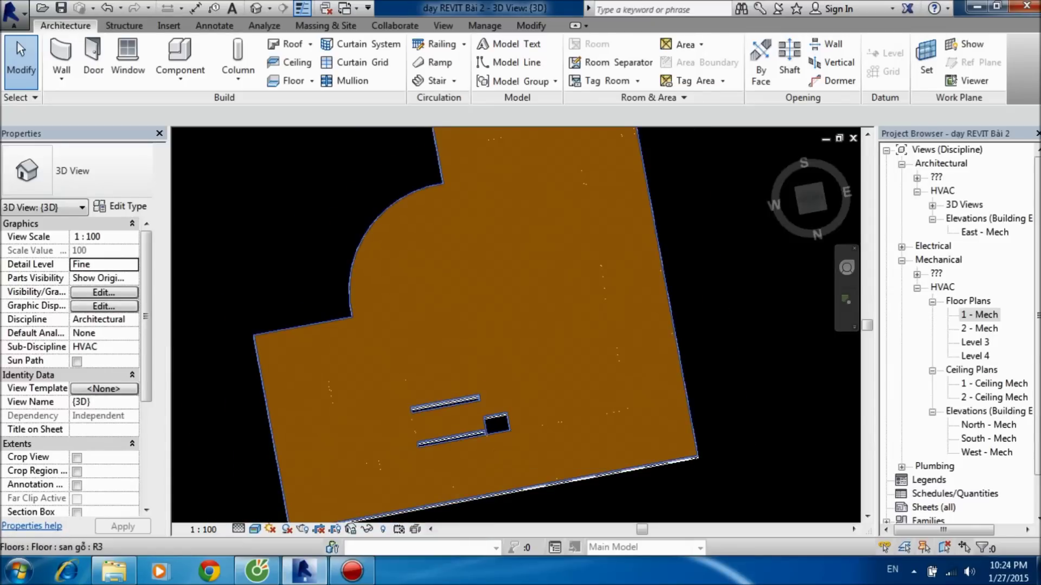
mouse_move(515, 325)
middle_mouse_down("shift")
mouse_move(515, 412)
mouse_move(515, 326)
middle_mouse_up("shift")
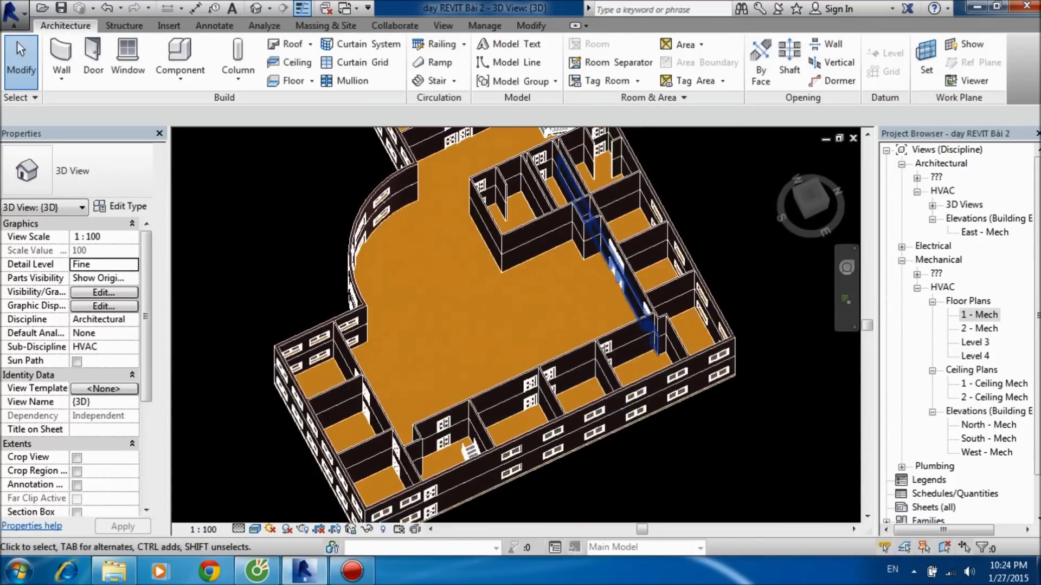
double_click(979, 314)
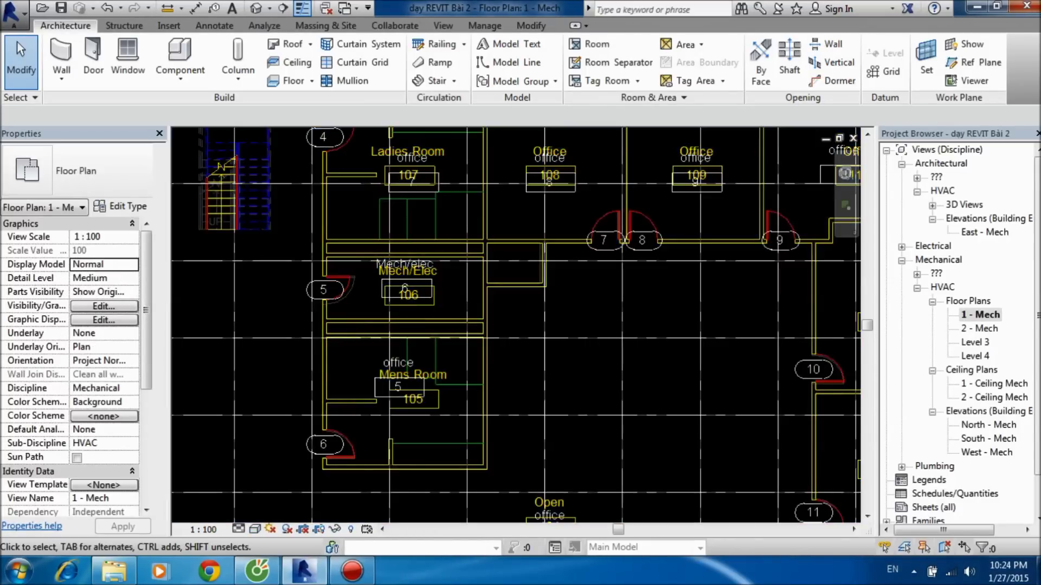
scroll(355, 300, "down", 3)
scroll(355, 301, "down", 2)
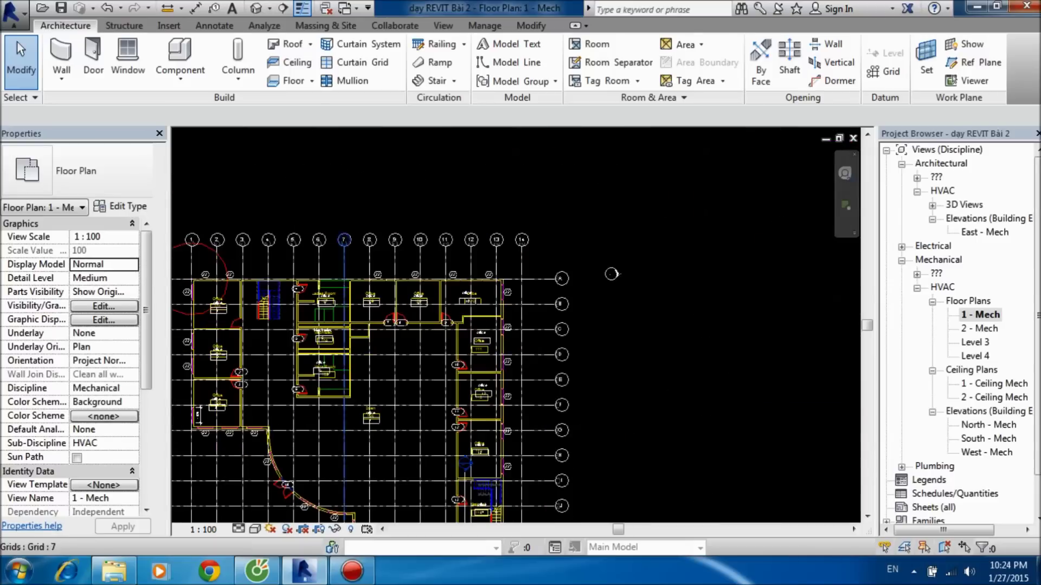
scroll(674, 235, "down", 3)
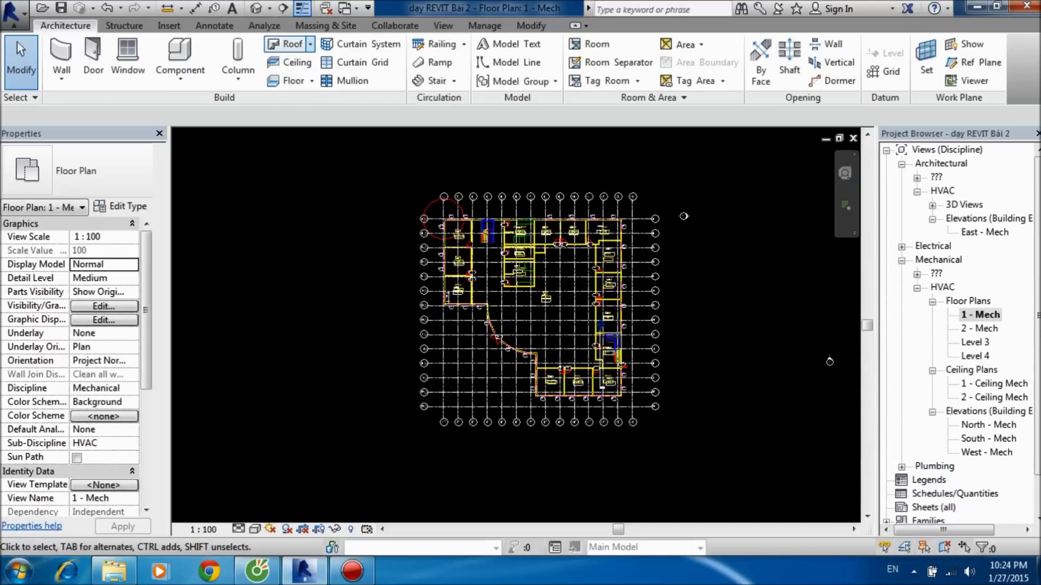
Step: Start a footprint roof and place it on Level 3 instead of the lowest level
left_click(310, 44)
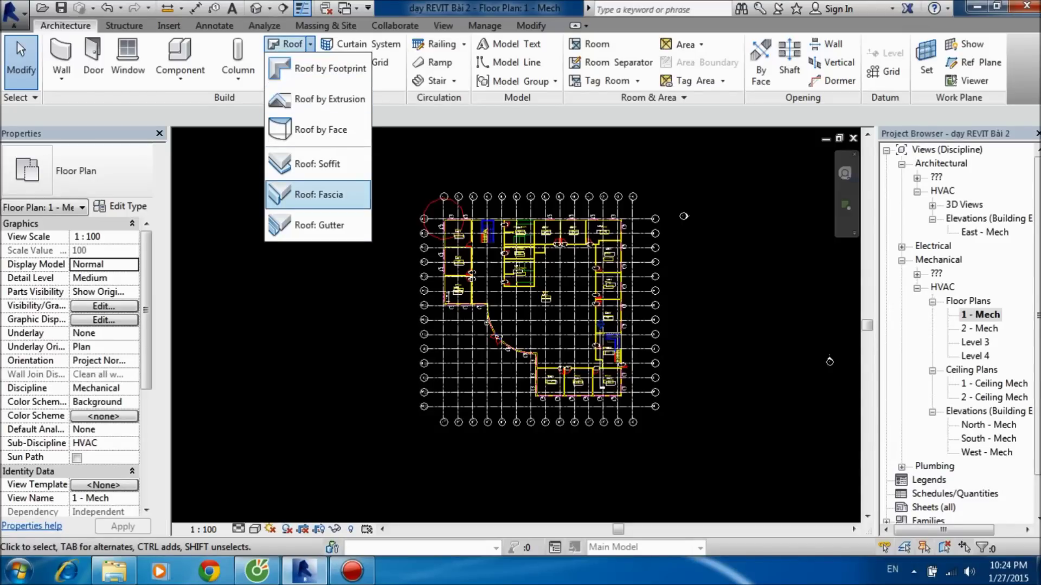
key("alt+Tab")
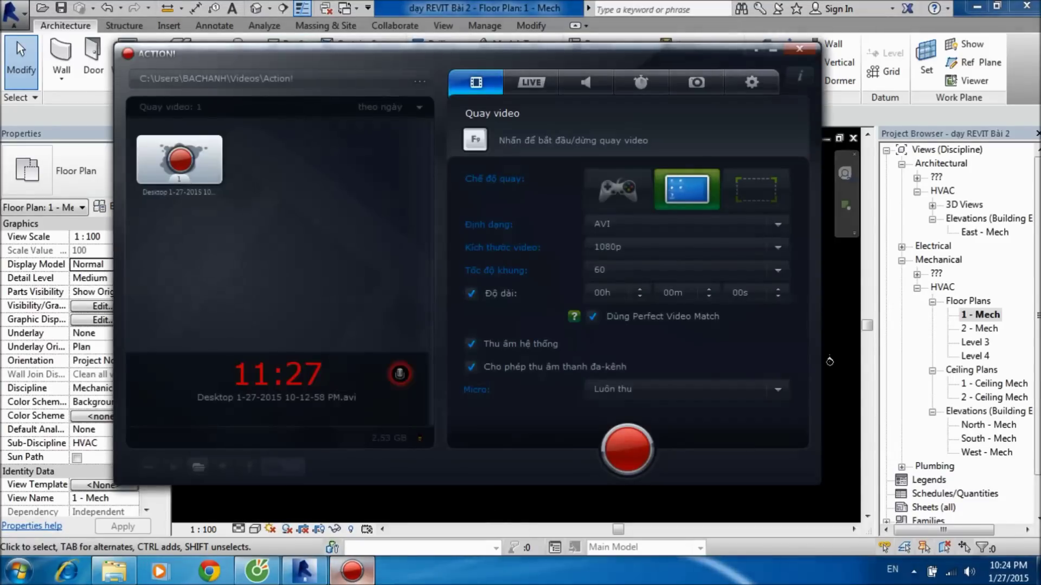
key("alt+Tab")
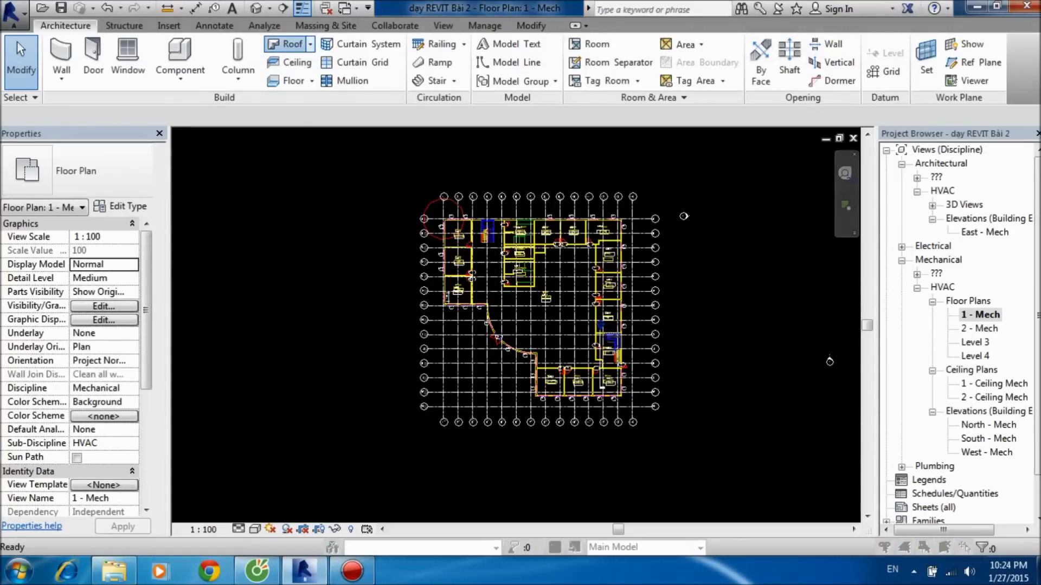
left_click(289, 44)
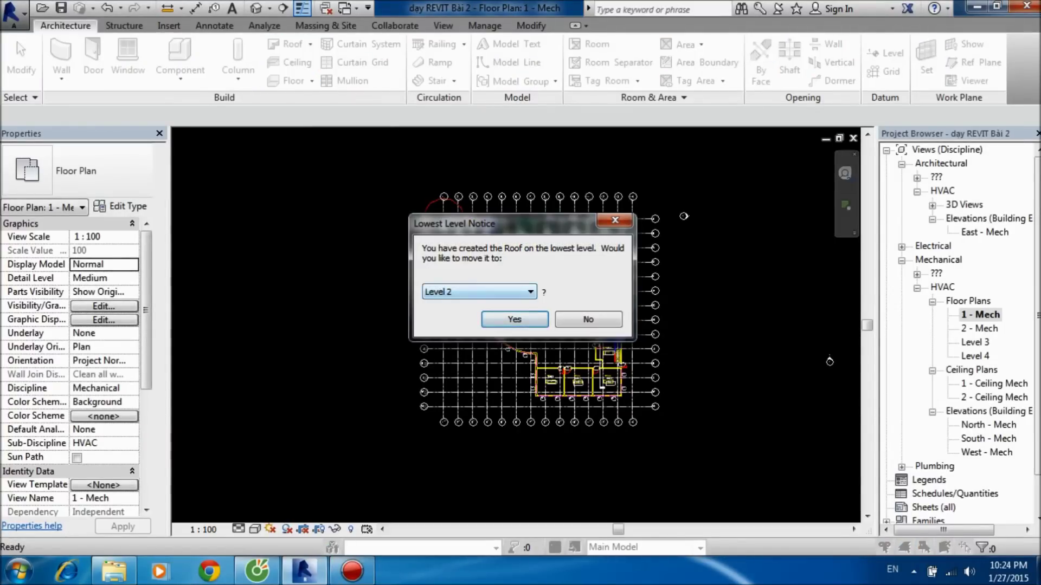
key("alt+Down")
key("Down")
key("Return")
key("Return")
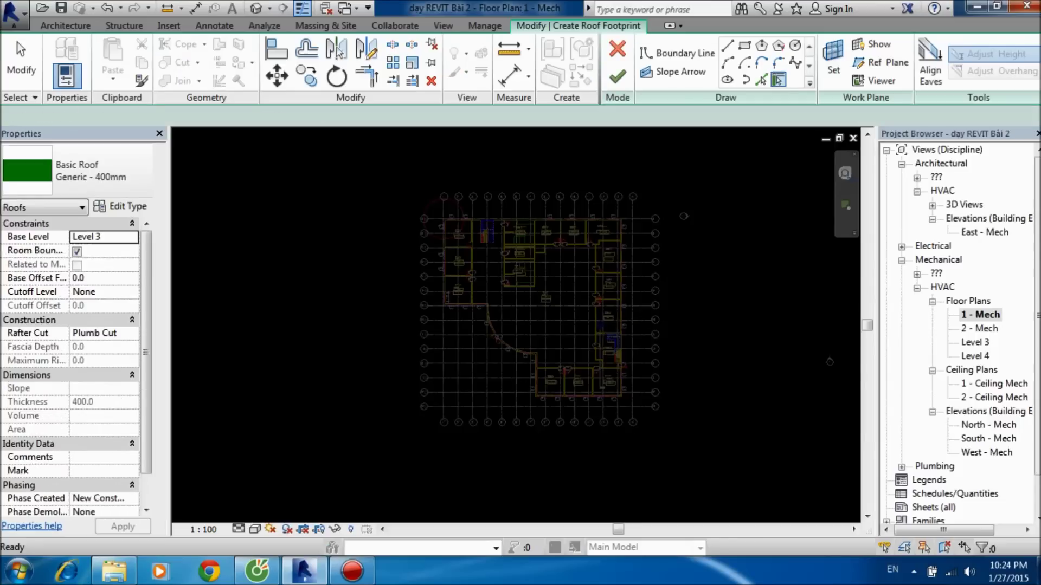
Step: Pick grid line A as the first roof boundary with a 500.0 offset and 30° slope
left_click(761, 80)
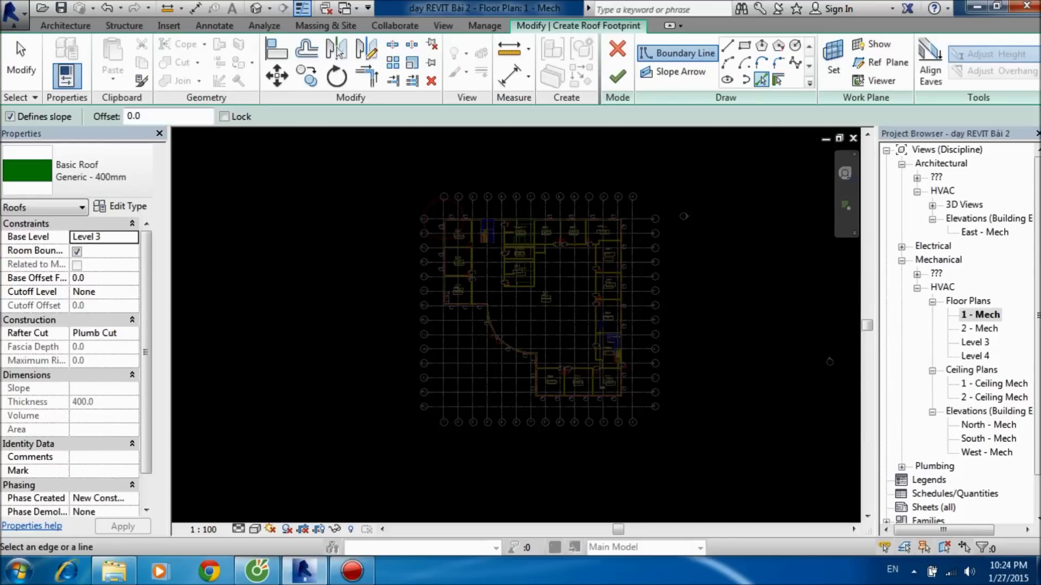
scroll(492, 217, "up", 2)
scroll(493, 218, "up", 2)
scroll(493, 217, "up", 1)
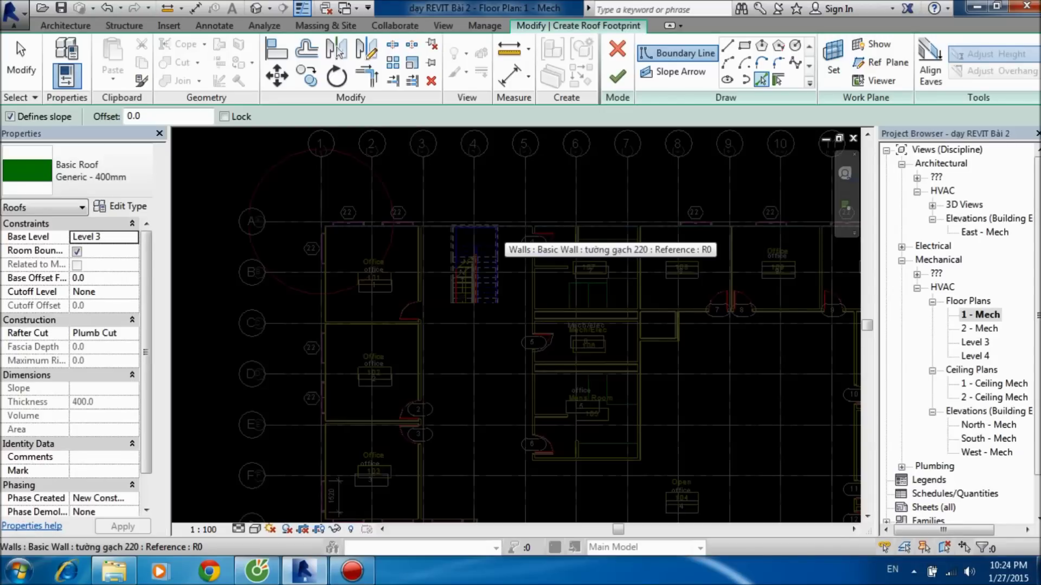
scroll(467, 236, "down", 3)
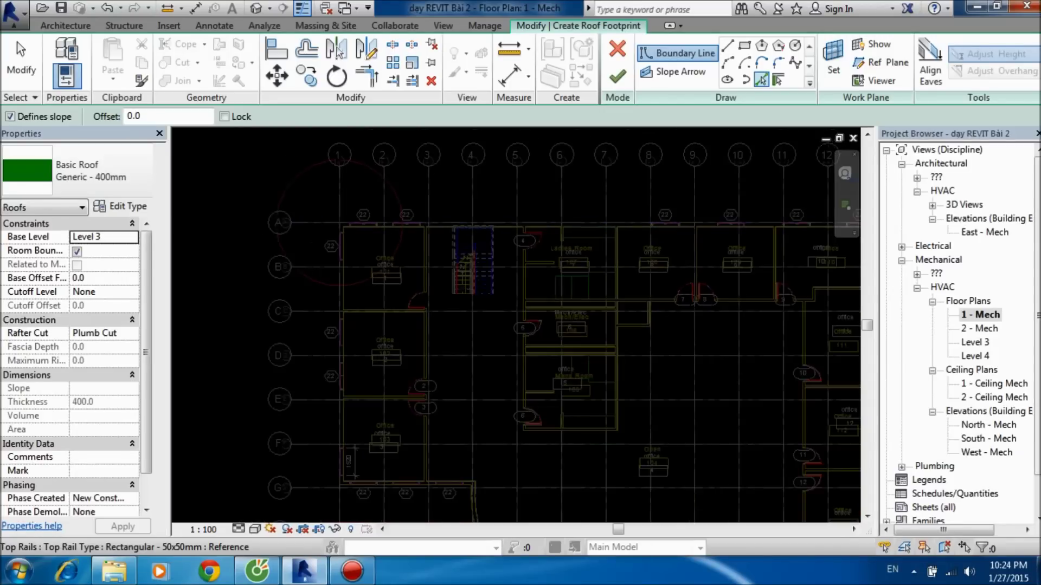
middle_click_drag(467, 236, 410, 210)
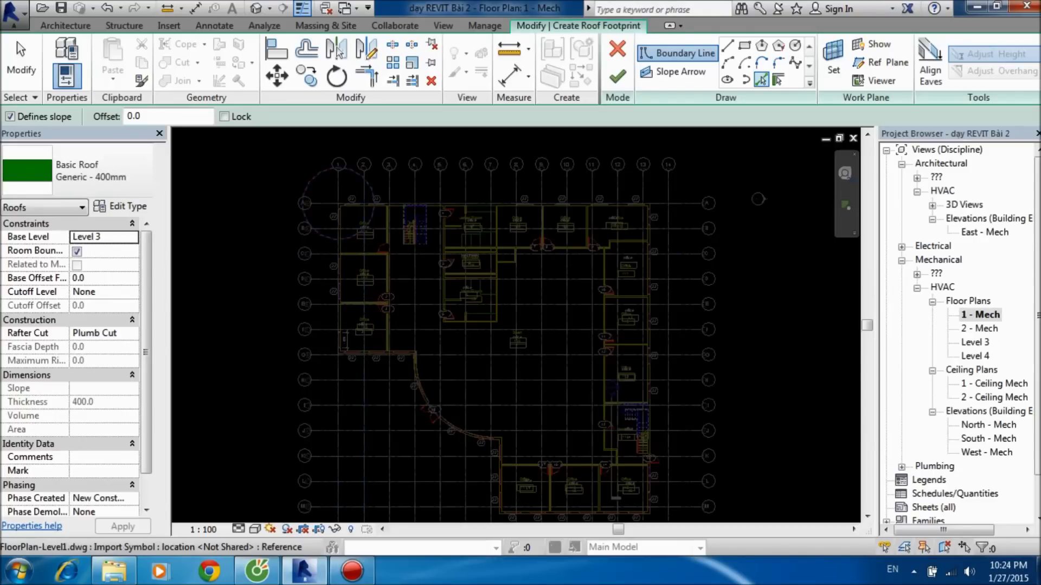
scroll(358, 174, "up", 3)
scroll(412, 222, "up", 2)
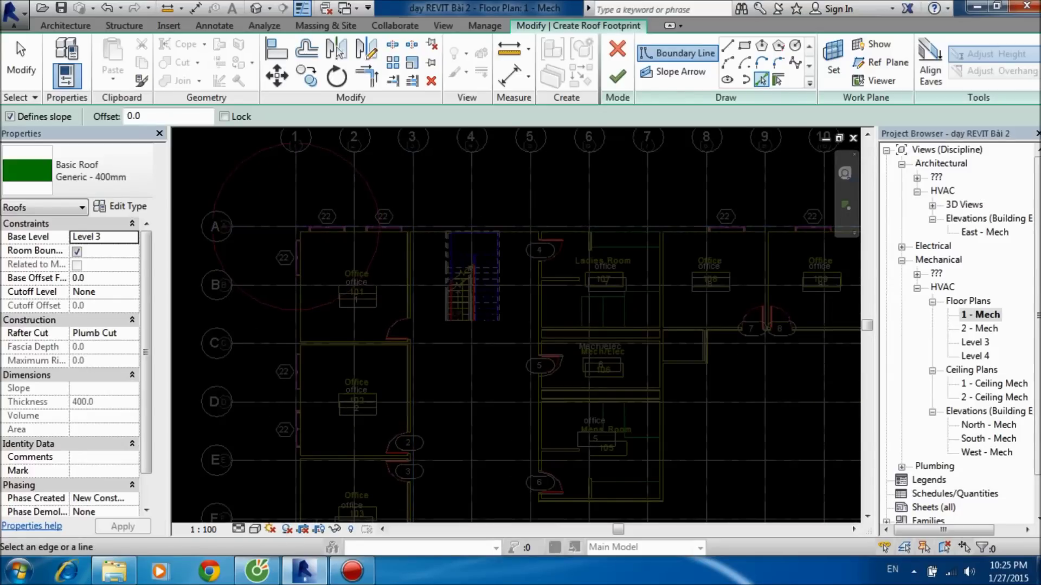
key("Tab")
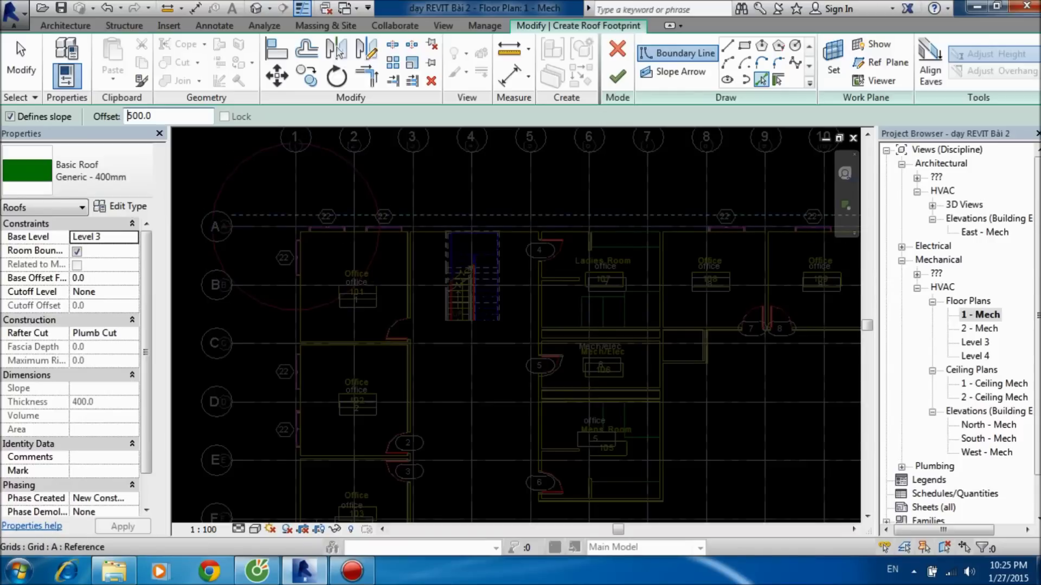
scroll(520, 173, "up", 3)
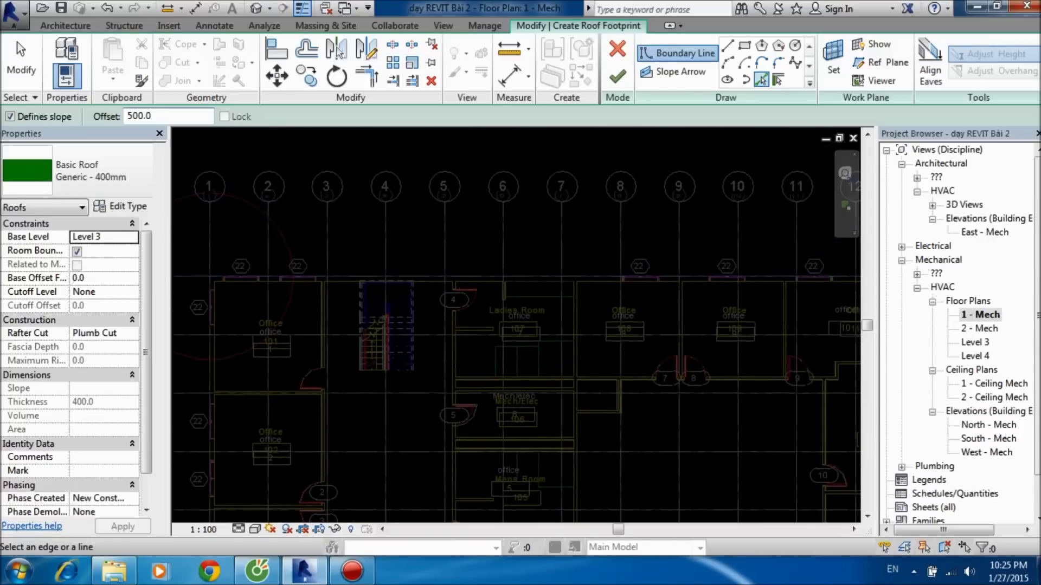
scroll(520, 172, "up", 2)
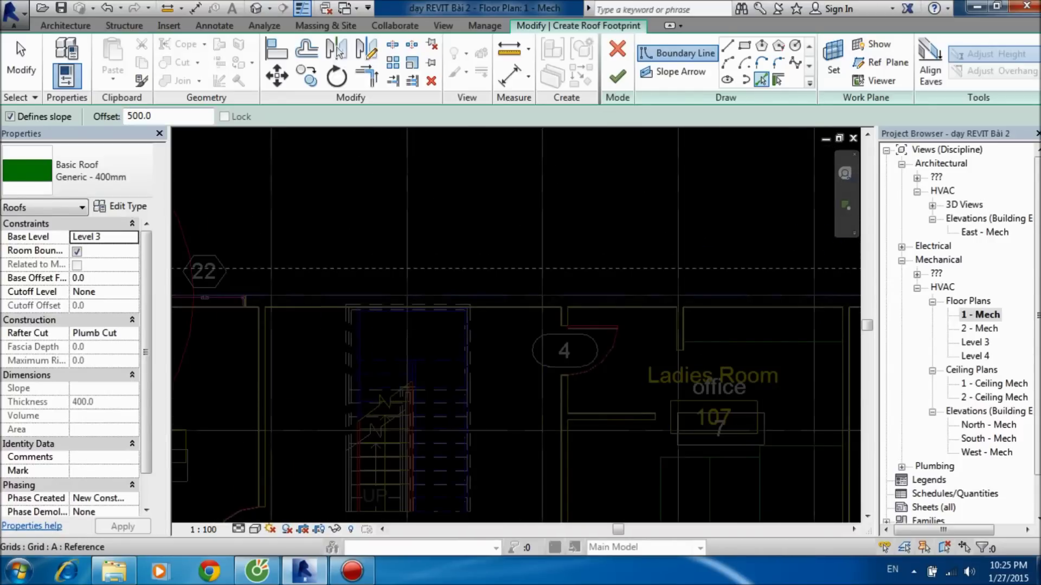
scroll(548, 233, "down", 4)
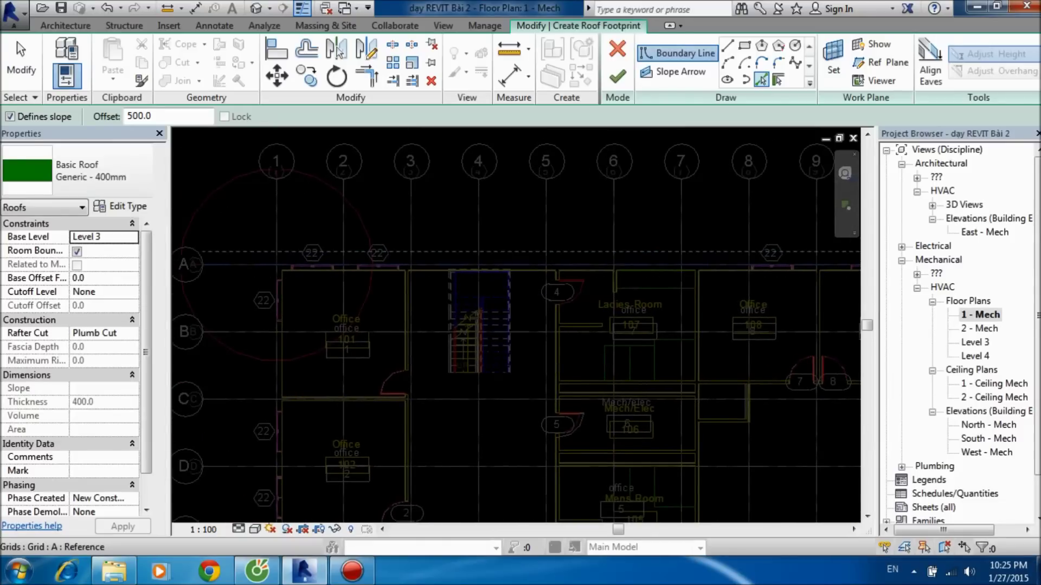
left_click(426, 265)
middle_click_drag(425, 266, 536, 156)
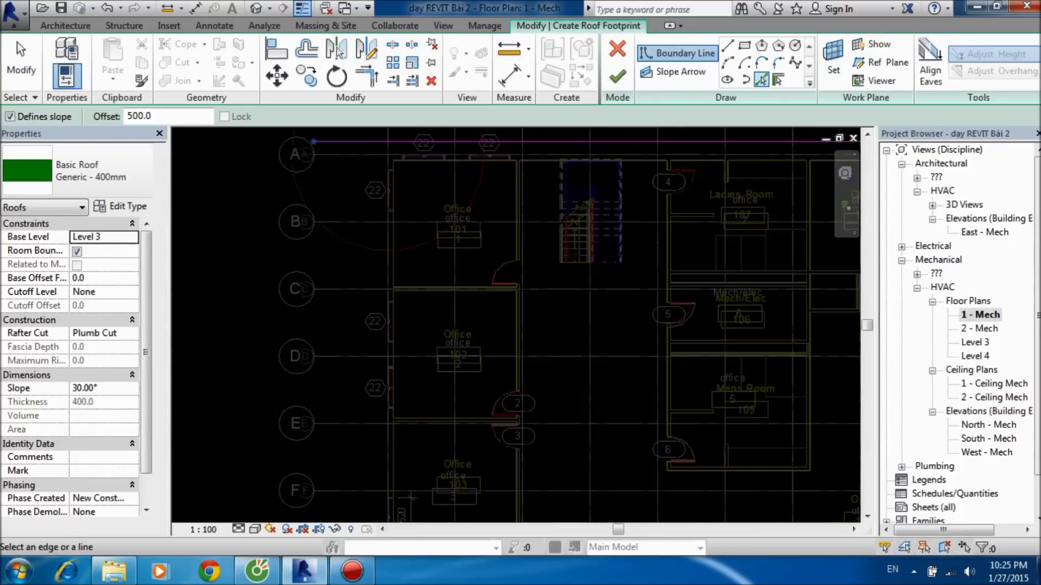
Step: Pick the left edge near grid 1 and the grid G wall as roof boundary lines
left_click(411, 498)
middle_click_drag(411, 498, 352, 200)
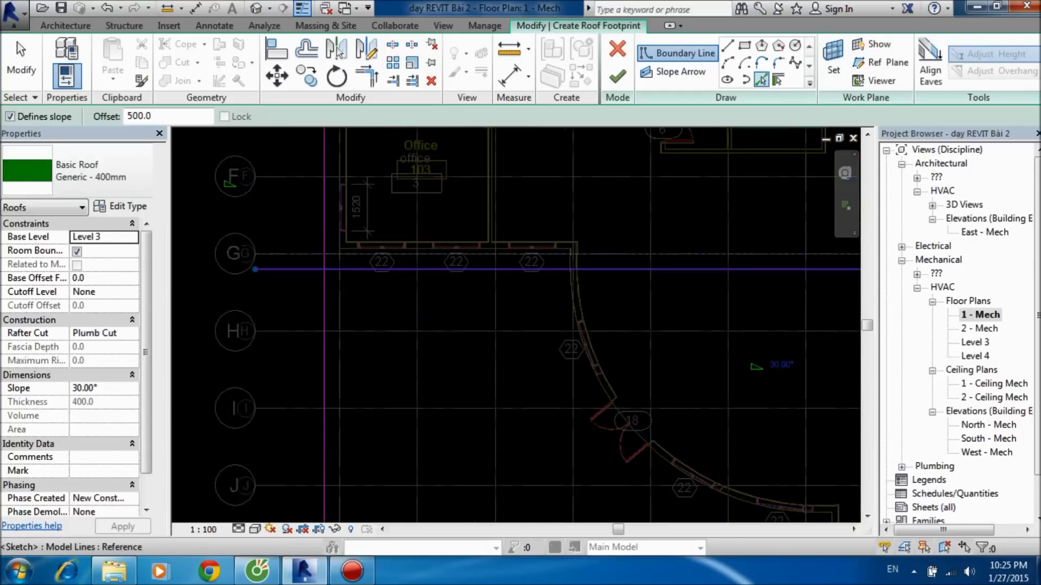
left_click(439, 268)
scroll(439, 268, "up", 3)
scroll(296, 206, "down", 3)
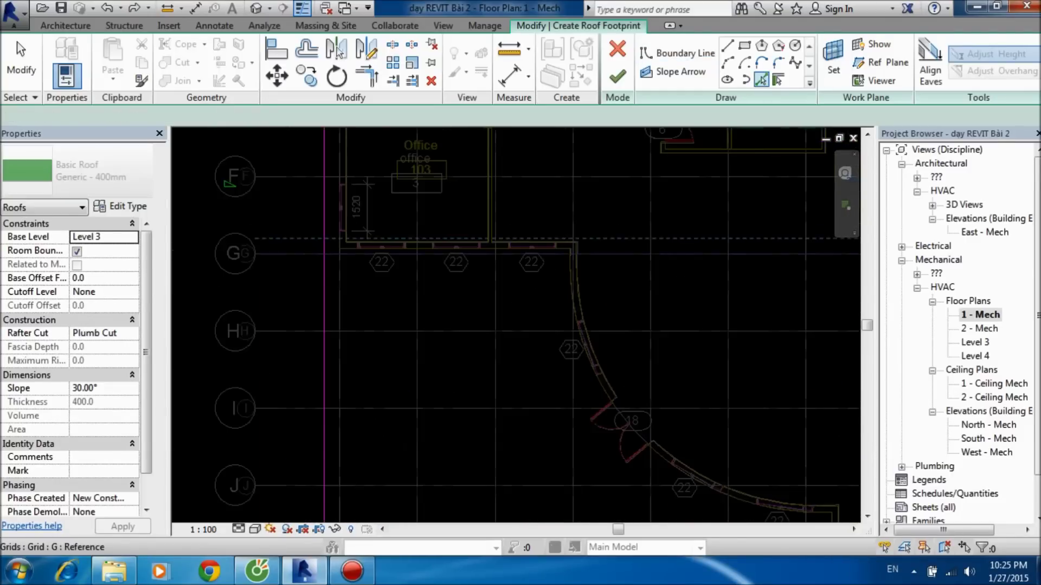
scroll(226, 170, "up", 3)
scroll(226, 169, "up", 2)
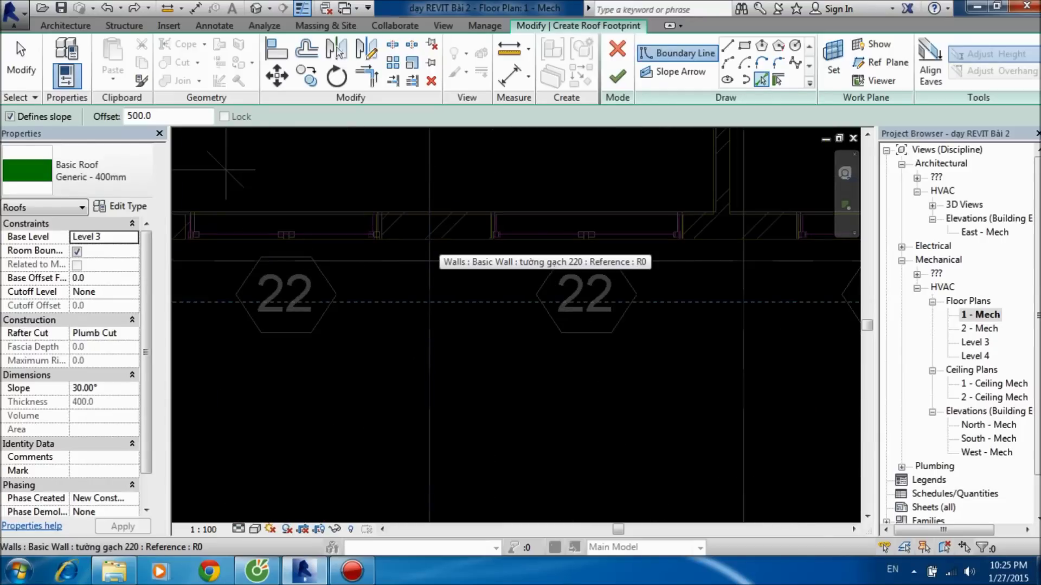
scroll(436, 249, "down", 3)
Step: Pan across the curved front wall, offices 116–117 and grids 7–14 to review the outline
middle_click_drag(439, 277, 181, 233)
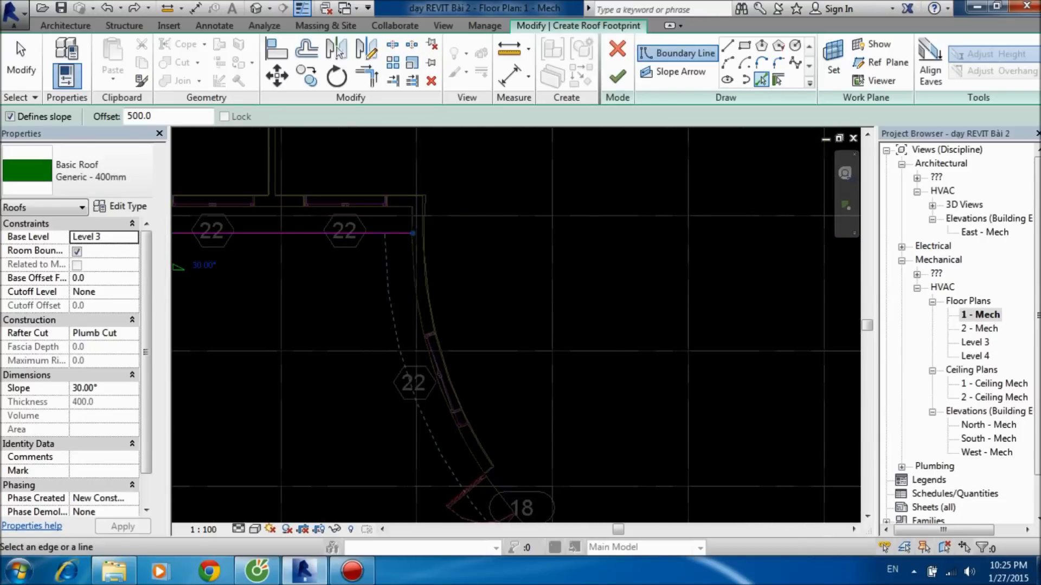
middle_click_drag(515, 407, 515, 244)
scroll(515, 325, "down", 2)
scroll(543, 303, "up", 2)
scroll(507, 223, "up", 2)
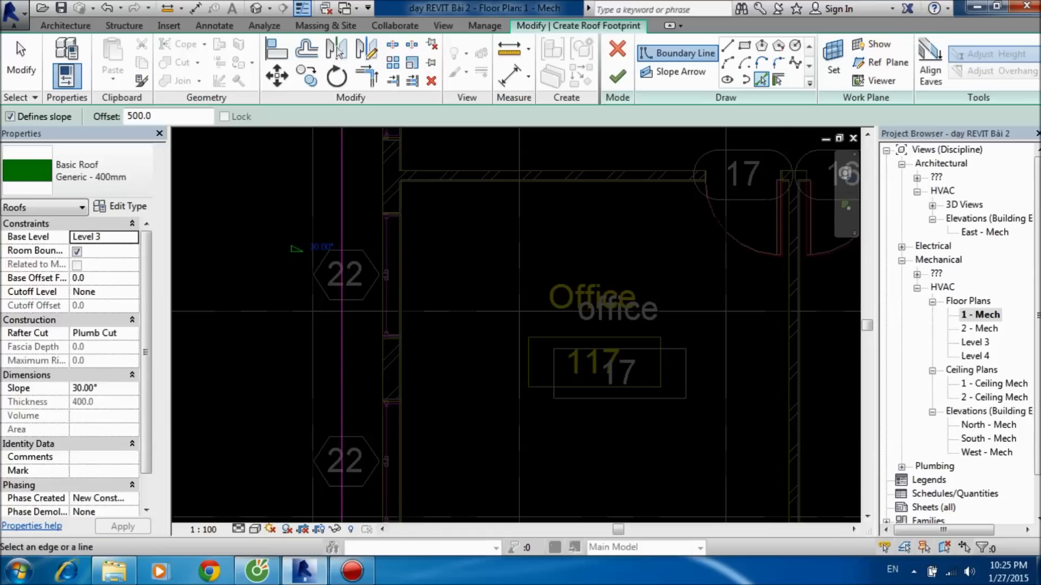
scroll(515, 326, "down", 3)
middle_click_drag(515, 461, 515, 162)
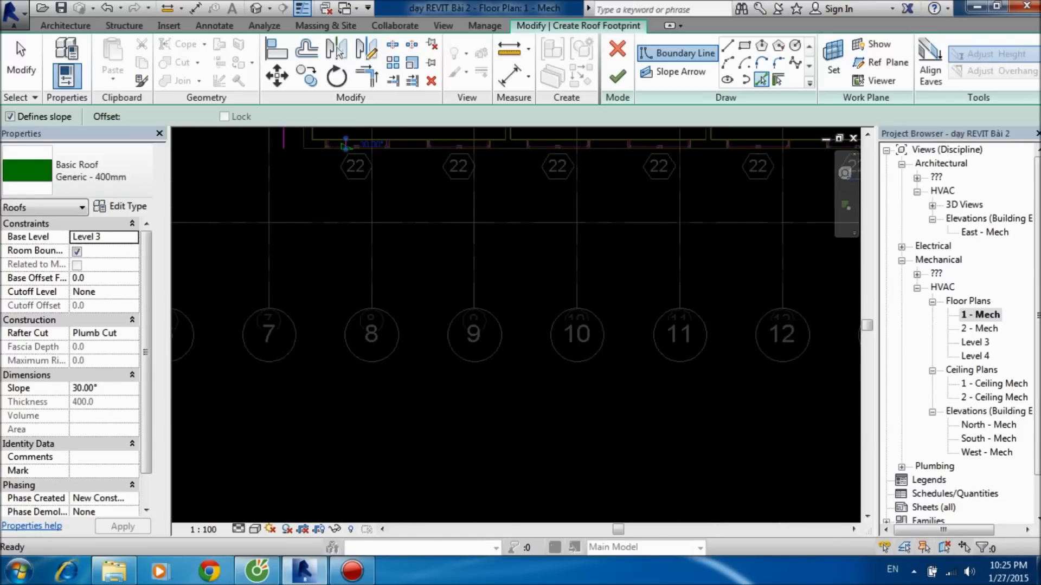
middle_click_drag(596, 325, 72, 441)
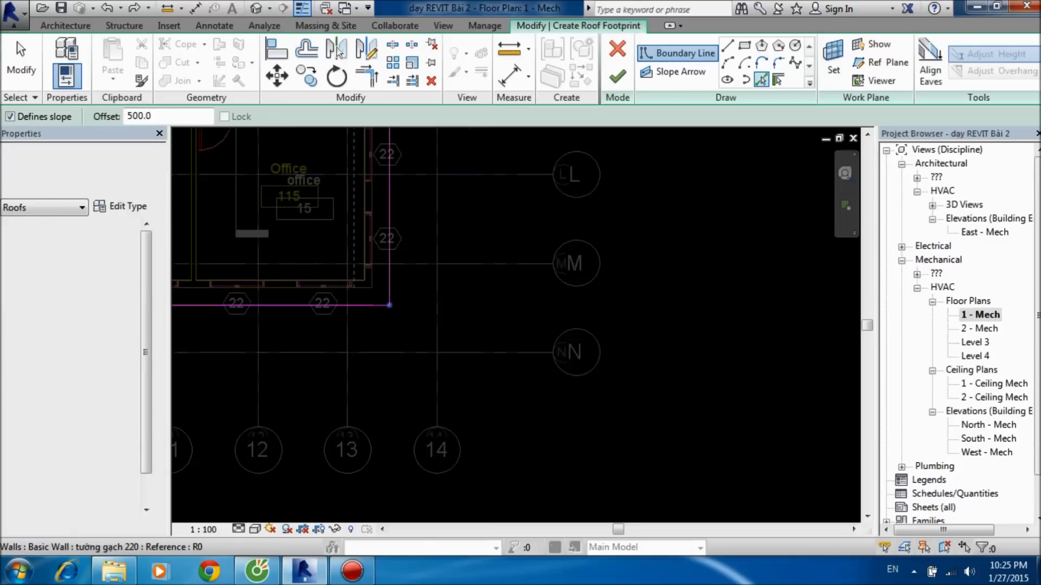
scroll(443, 346, "down", 2)
scroll(443, 346, "down", 2)
scroll(443, 346, "down", 2)
scroll(787, 271, "down", 2)
scroll(759, 274, "down", 2)
Step: Trim the left footprint line into a corner with Trim/Extend to Corner (TR)
key("t")
key("r")
scroll(705, 279, "up", 3)
scroll(322, 289, "up", 3)
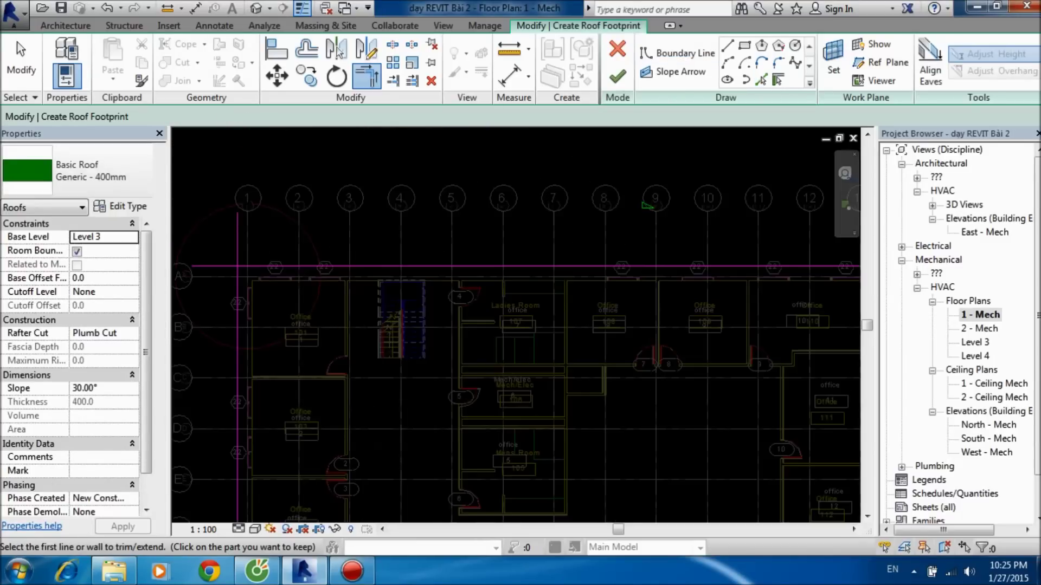
scroll(783, 310, "down", 2)
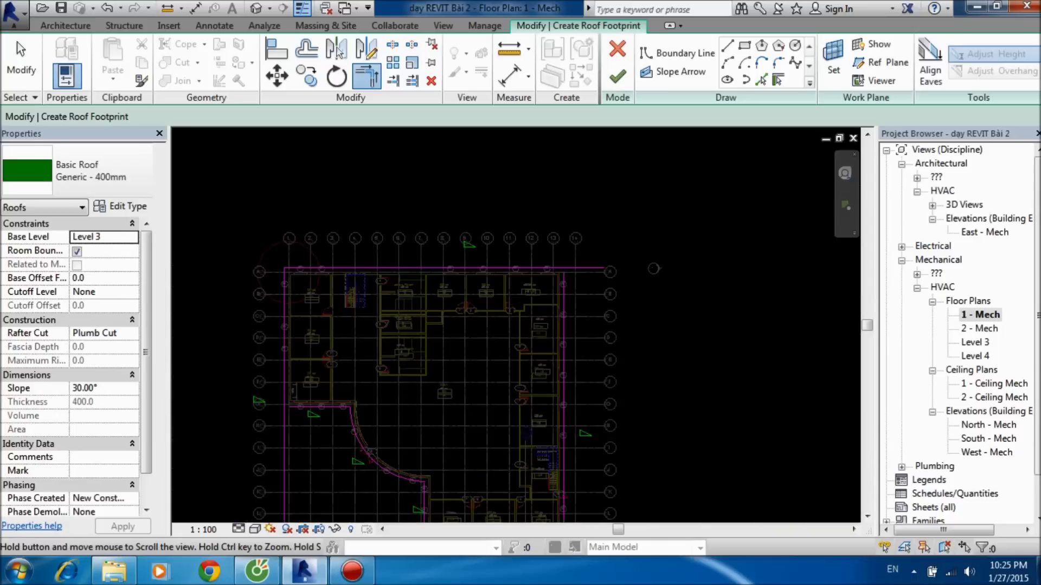
scroll(782, 310, "down", 2)
left_click(269, 190)
left_click(304, 237)
Step: Join the arc and the overshooting top line into corners, then finish the roof
left_click(328, 255)
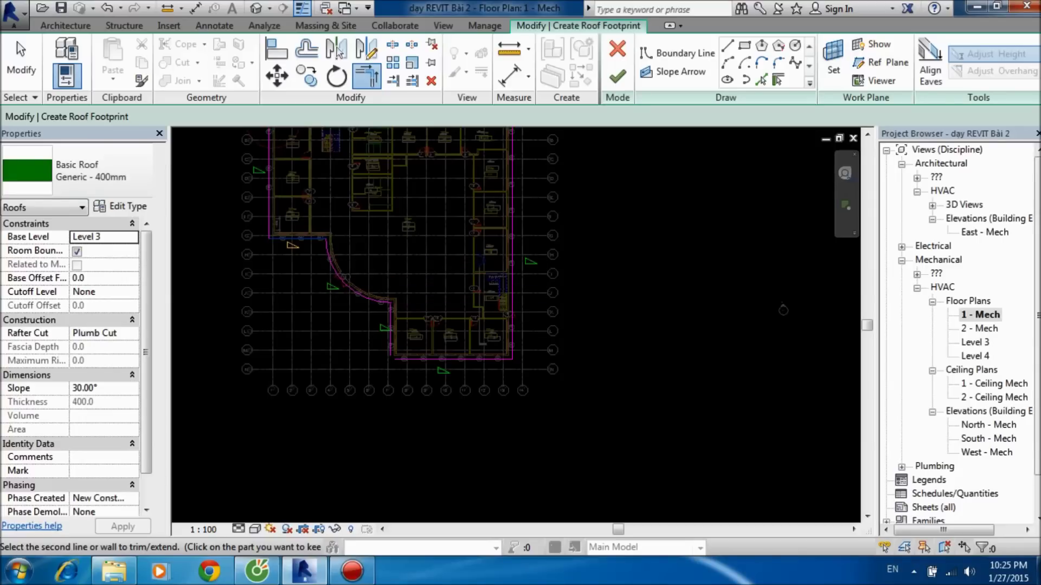
left_click(355, 292)
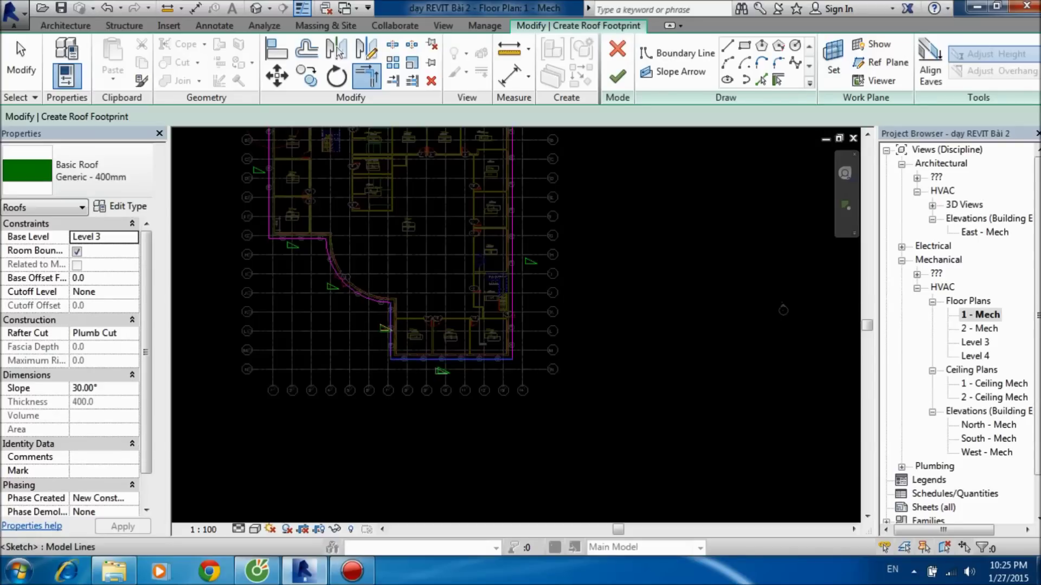
scroll(726, 296, "down", 3)
scroll(727, 296, "up", 1)
scroll(638, 302, "up", 3)
left_click(535, 352)
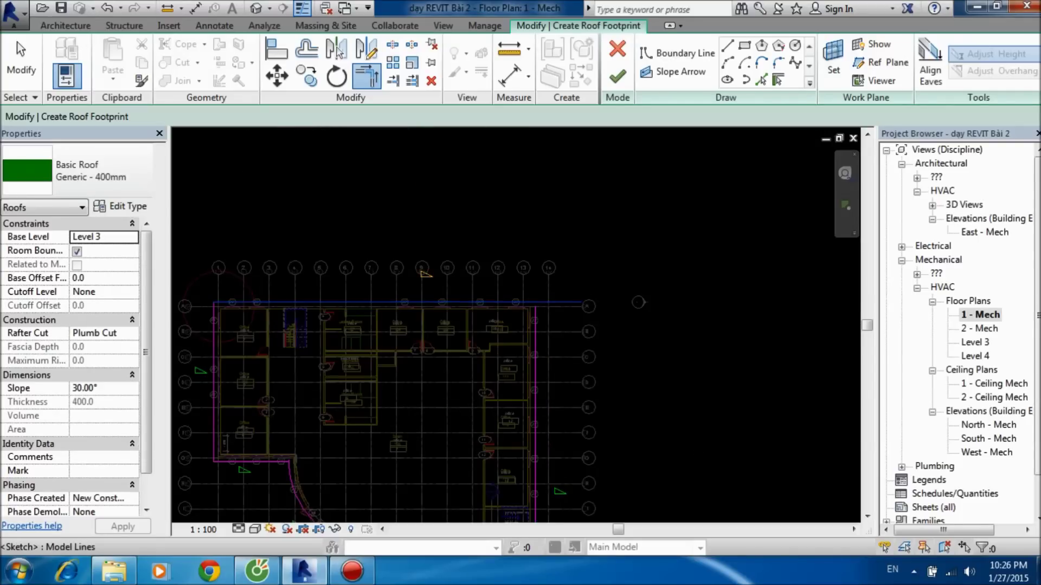
left_click(617, 76)
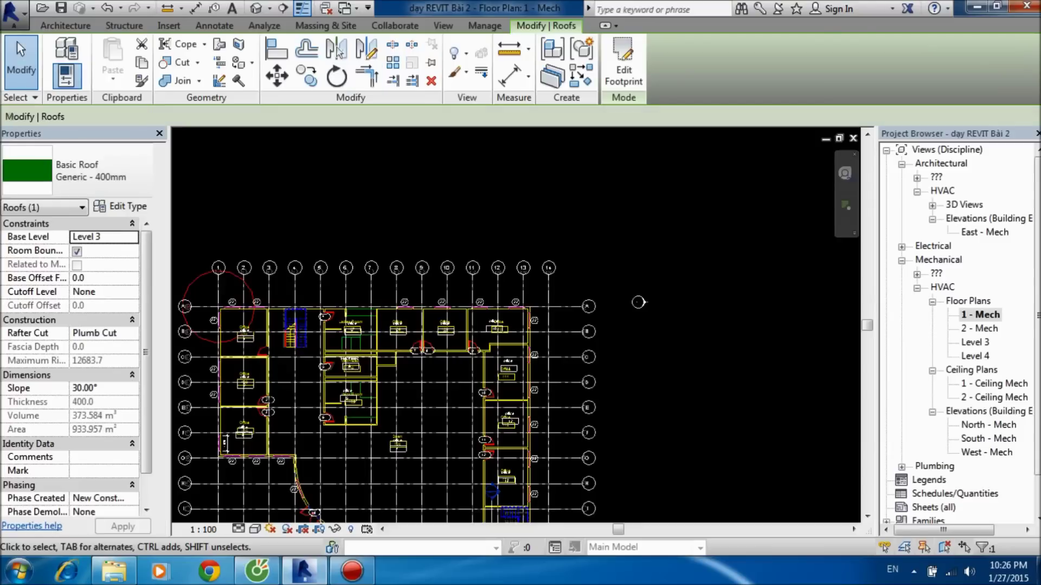
Step: Switch to the default 3D view and orbit to inspect the new hip roof and orange floor
key("3")
key("d")
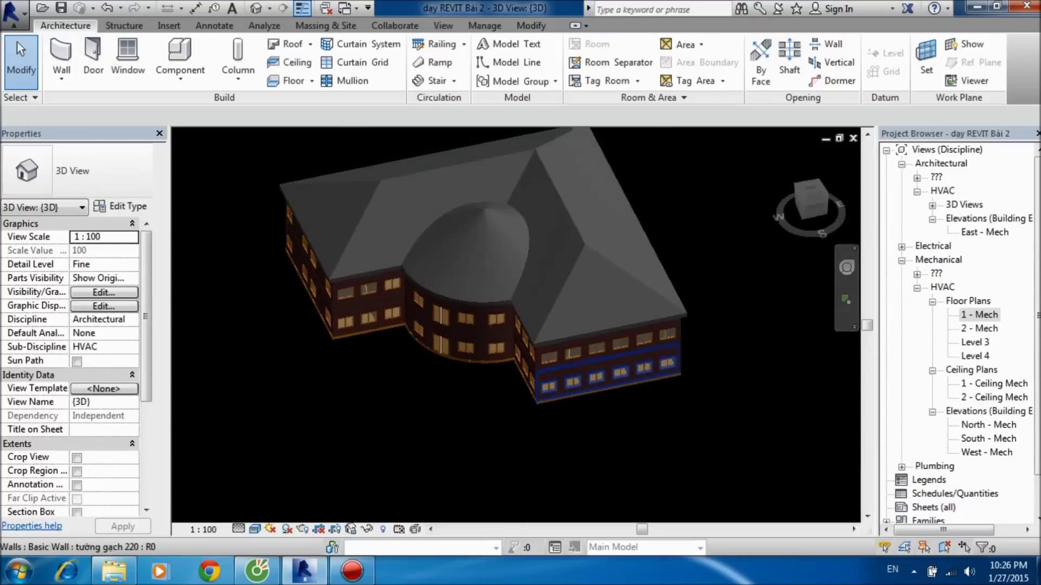
middle_click_drag(487, 271, 596, 326, "shift")
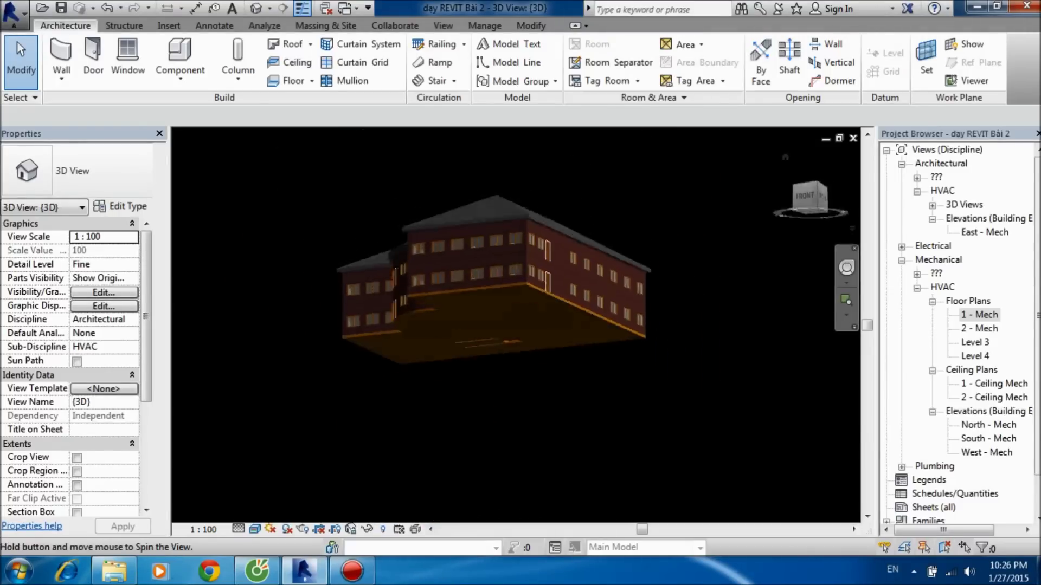
middle_click_drag(759, 461, 488, 271)
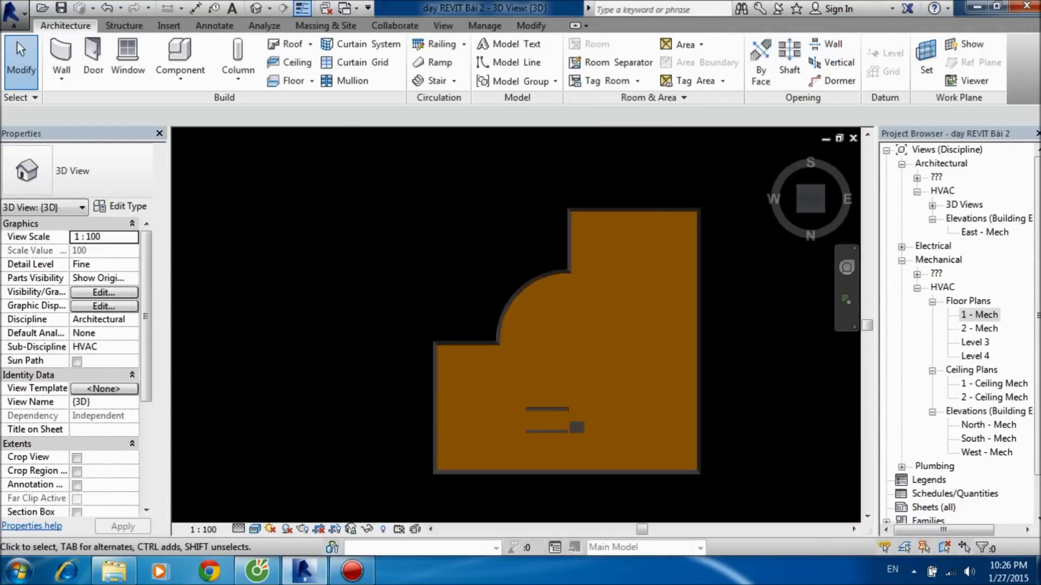
scroll(488, 325, "up", 2)
scroll(515, 347, "down", 3)
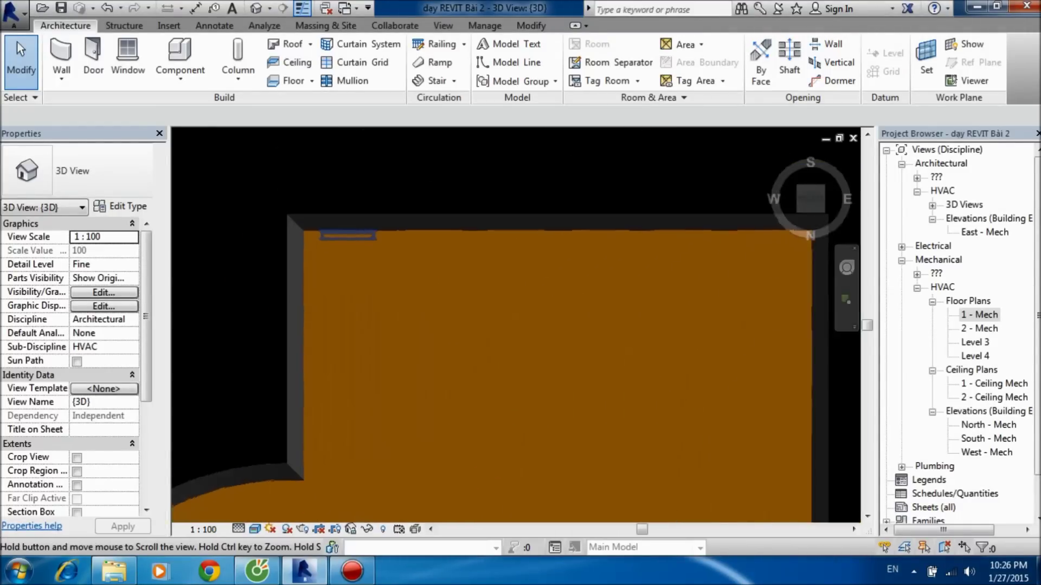
scroll(515, 347, "down", 2)
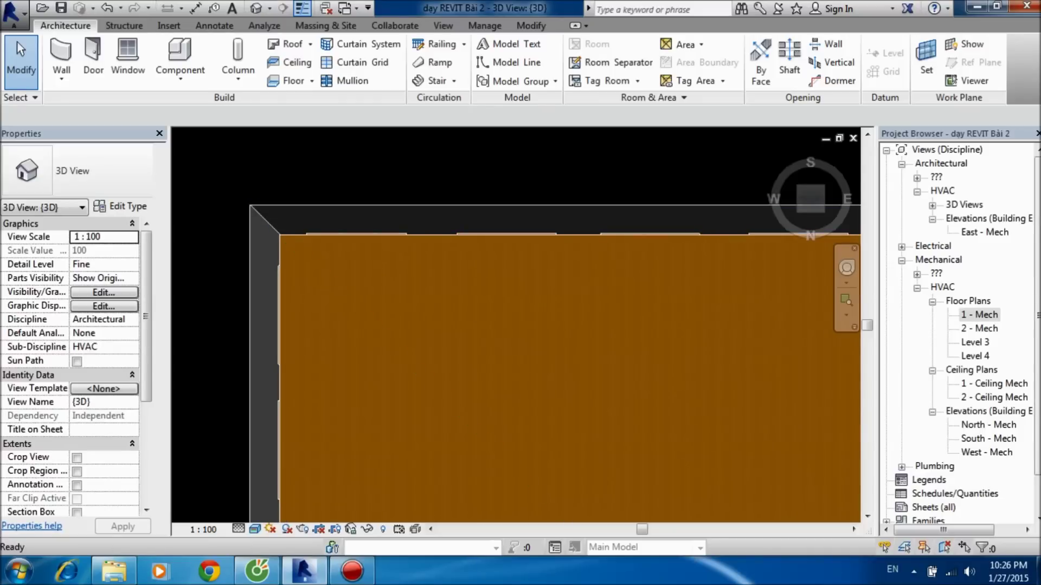
key("d")
key("i")
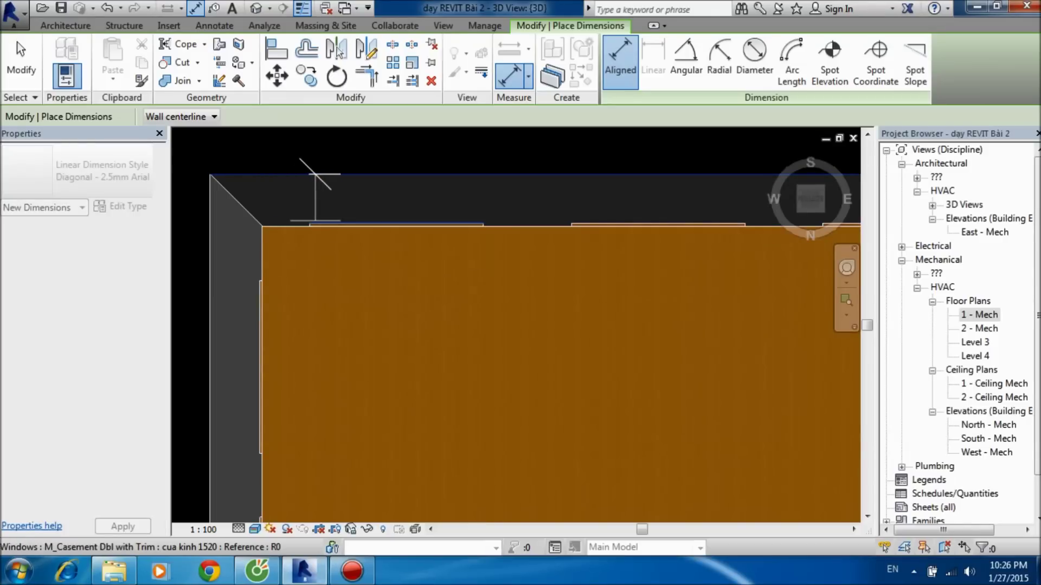
Step: Zoom out from the wall corner and orbit to an elevated isometric view of the building
scroll(315, 223, "down", 1)
scroll(437, 209, "down", 2)
scroll(553, 168, "up", 2)
scroll(548, 222, "up", 3)
scroll(548, 222, "up", 1)
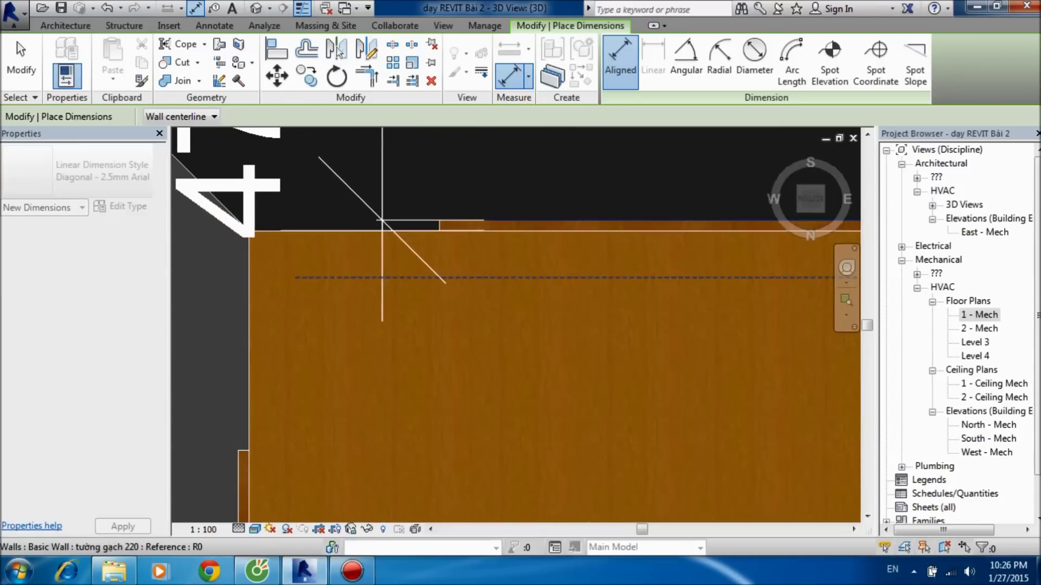
scroll(390, 238, "down", 2)
scroll(395, 255, "down", 1)
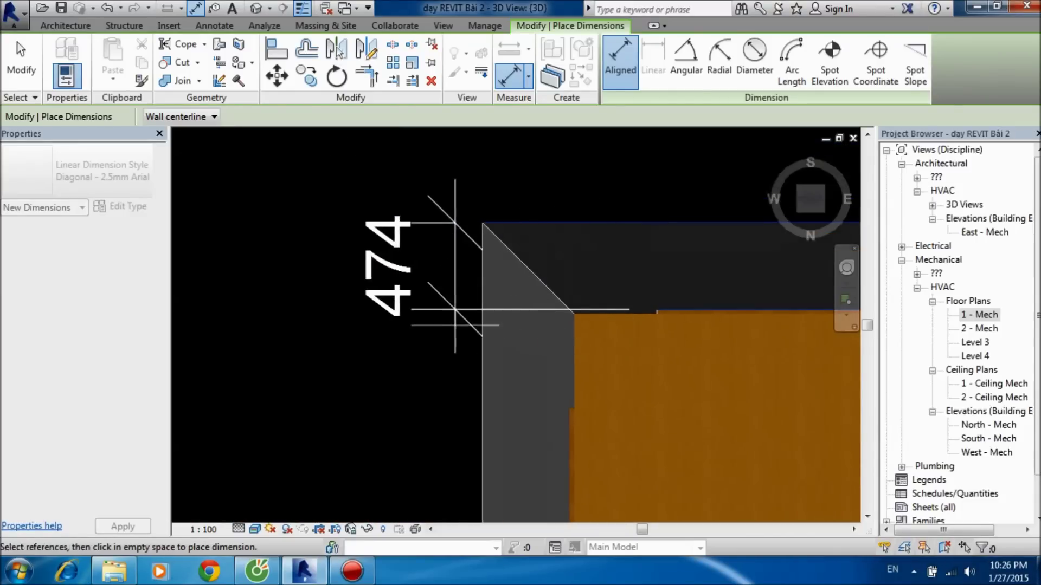
scroll(391, 271, "down", 2)
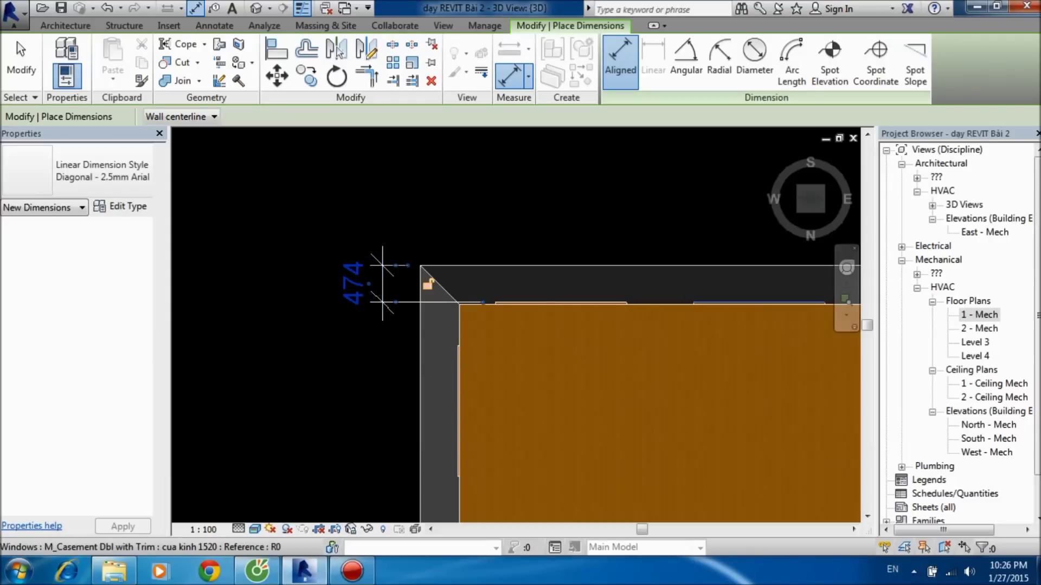
scroll(383, 284, "down", 1)
scroll(402, 288, "down", 2)
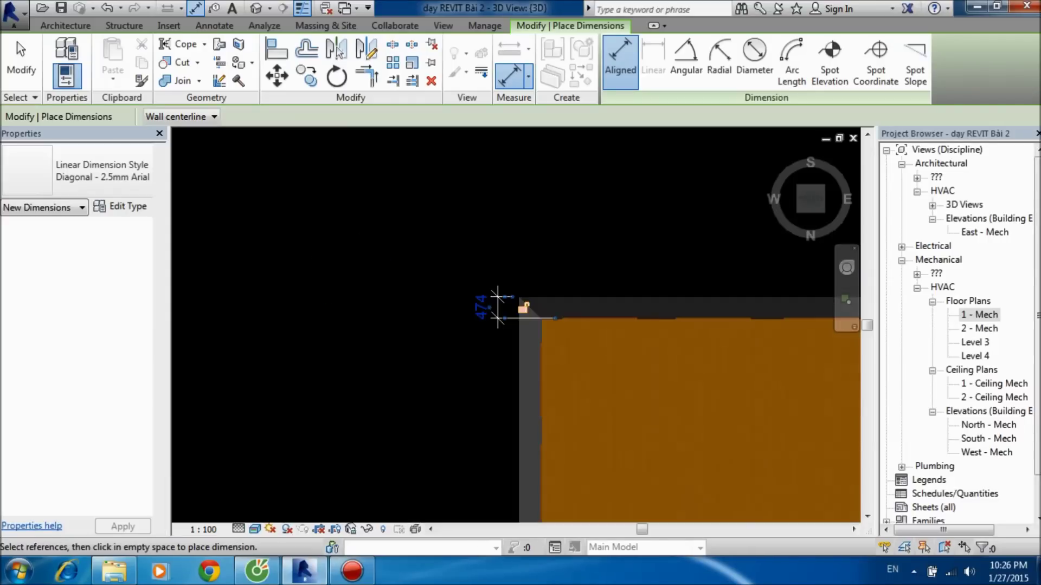
scroll(431, 309, "down", 1)
key("Tab")
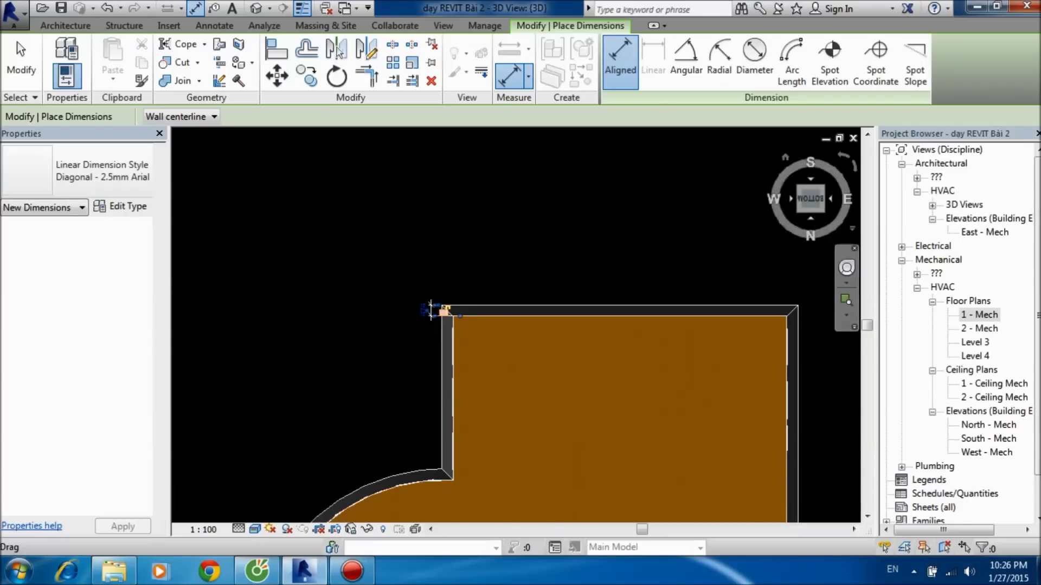
mouse_move(431, 309)
middle_mouse_down("shift")
mouse_move(432, 371)
mouse_move(463, 374)
middle_mouse_up("shift")
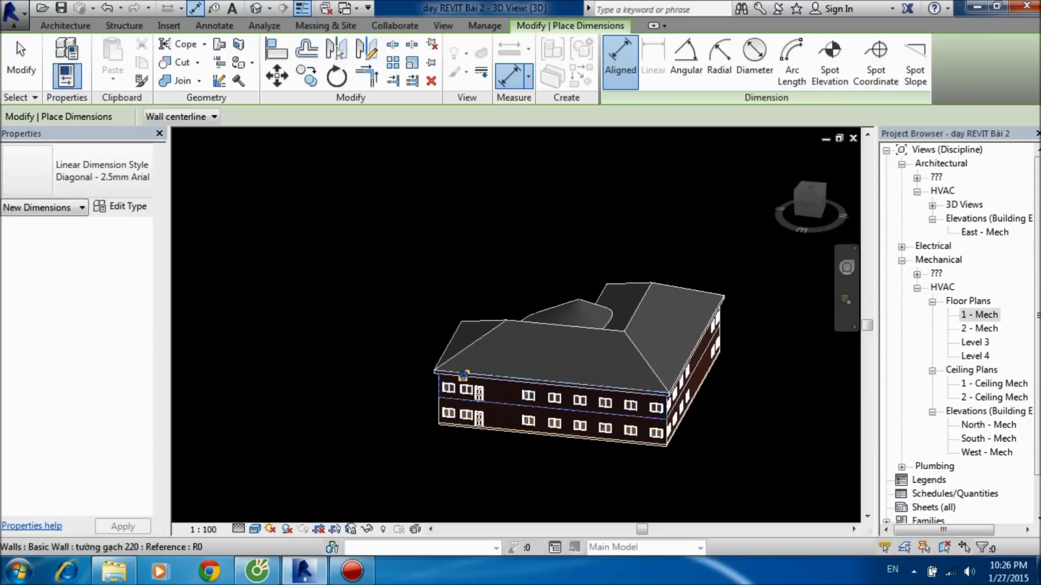
key("Escape")
key("Escape")
Step: View the hipped-roof building from corner, low and aerial angles, then list open windows
scroll(467, 382, "up", 2)
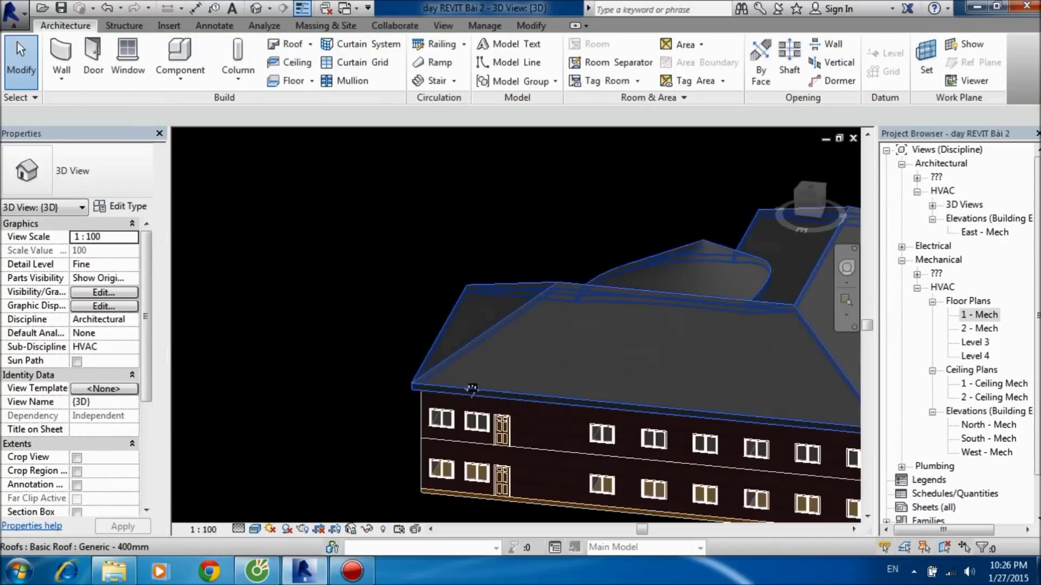
scroll(471, 387, "up", 2)
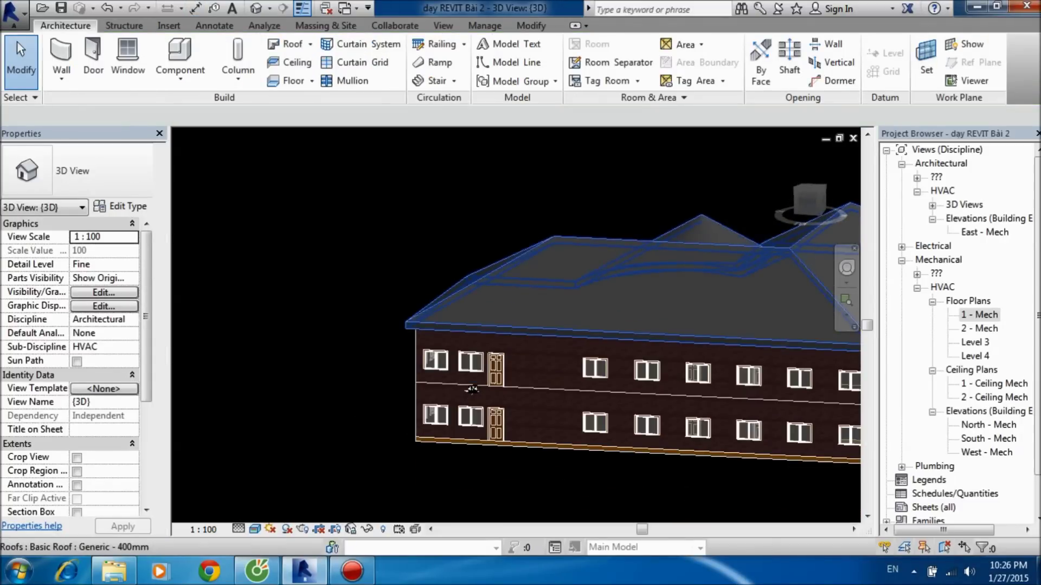
scroll(471, 389, "down", 3)
mouse_move(471, 389)
middle_mouse_down("shift")
mouse_move(472, 341)
mouse_move(630, 338)
middle_mouse_up("shift")
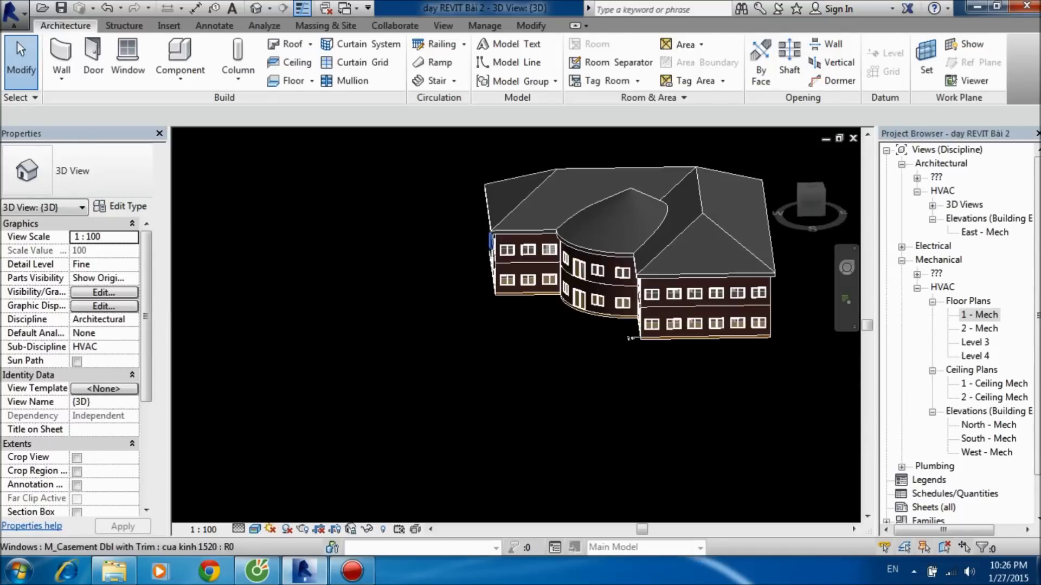
scroll(630, 337, "up", 1)
scroll(525, 494, "up", 2)
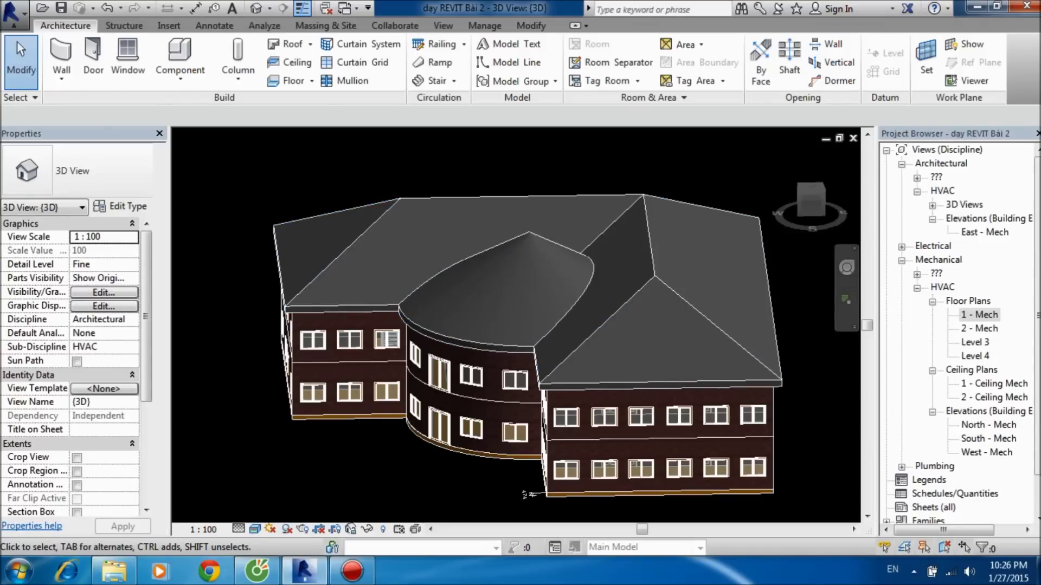
middle_click_drag(524, 495, 523, 458, "shift")
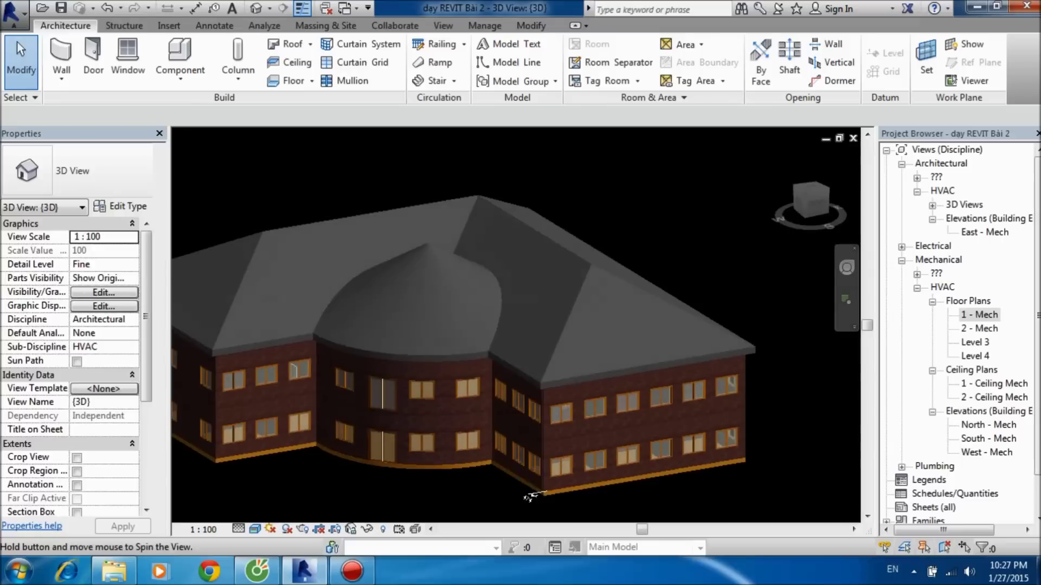
scroll(523, 459, "down", 2)
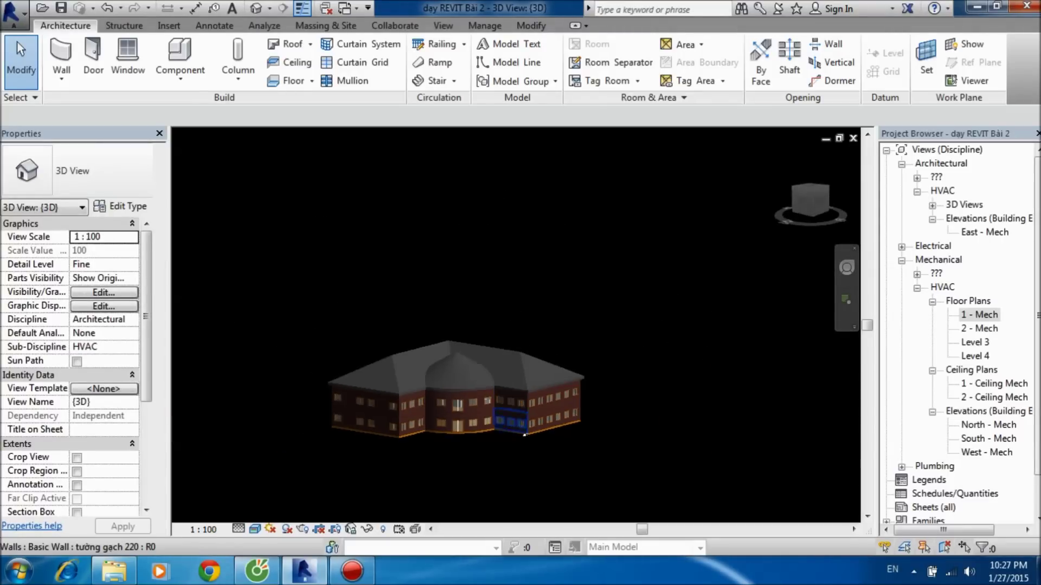
middle_click_drag(524, 435, 513, 420, "shift")
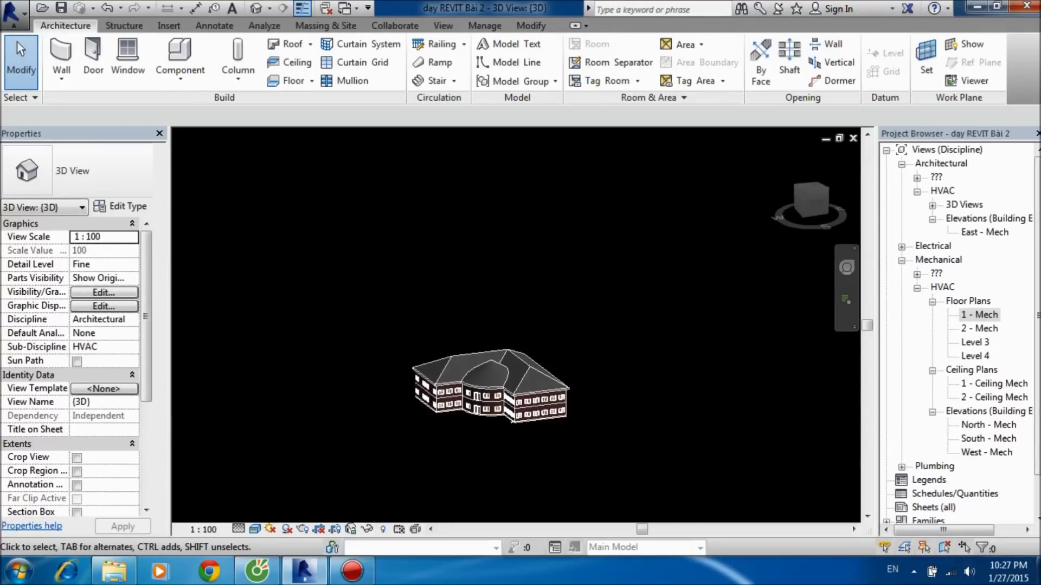
scroll(477, 396, "up", 3)
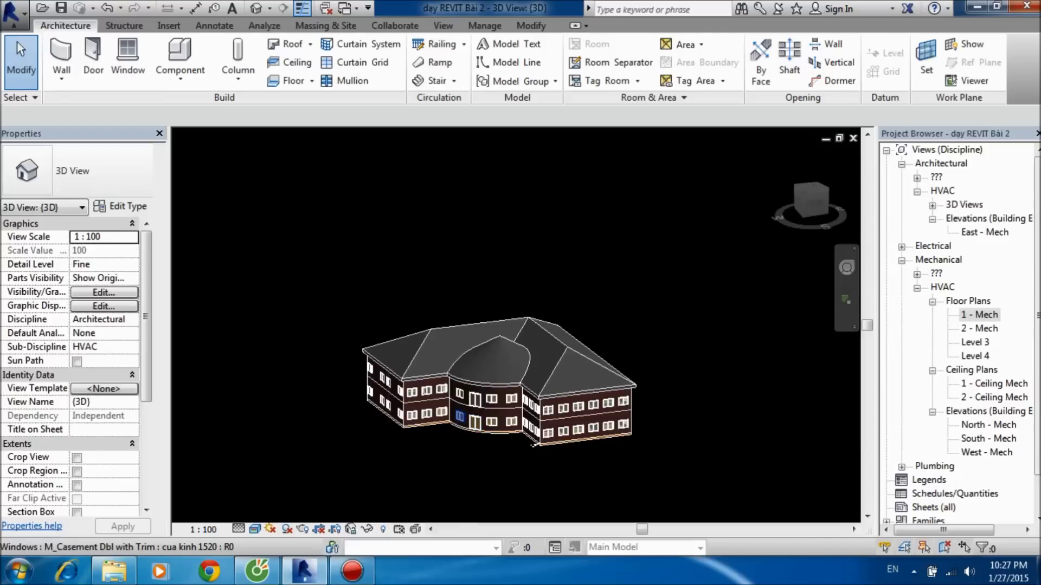
left_click(349, 7)
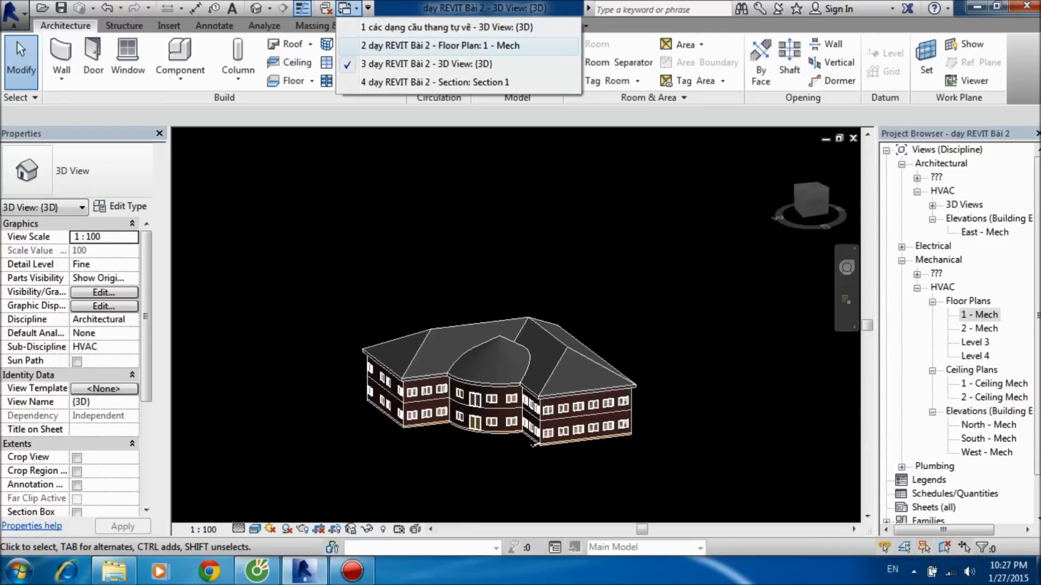
Step: Switch to the stair-types project's 3D view and orbit around its stairs
left_click(445, 27)
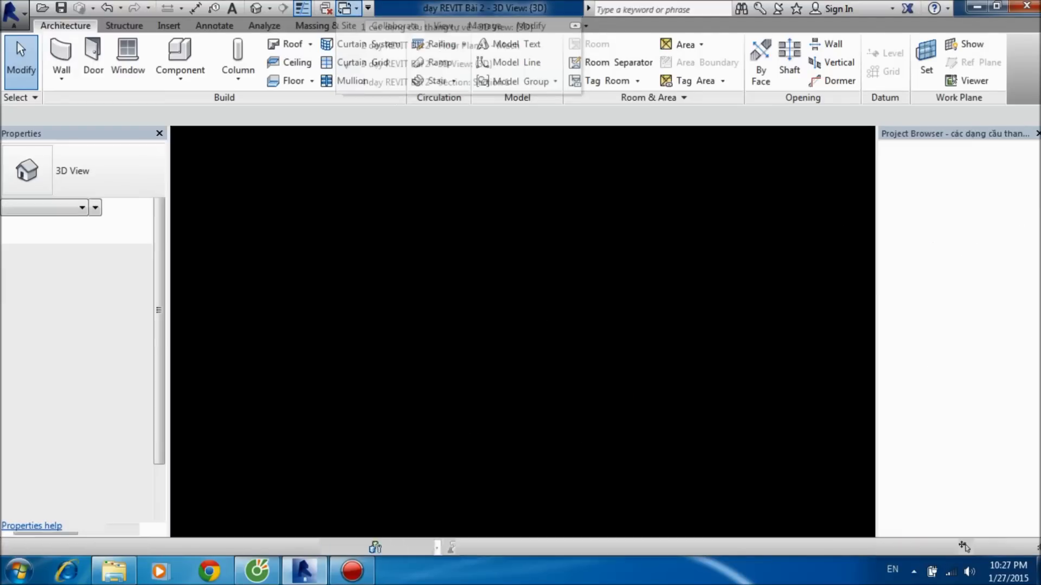
mouse_move(452, 382)
middle_mouse_down("shift")
mouse_move(539, 379)
mouse_move(507, 282)
mouse_move(518, 249)
mouse_move(532, 254)
mouse_move(510, 287)
mouse_move(483, 260)
mouse_move(499, 206)
middle_mouse_up("shift")
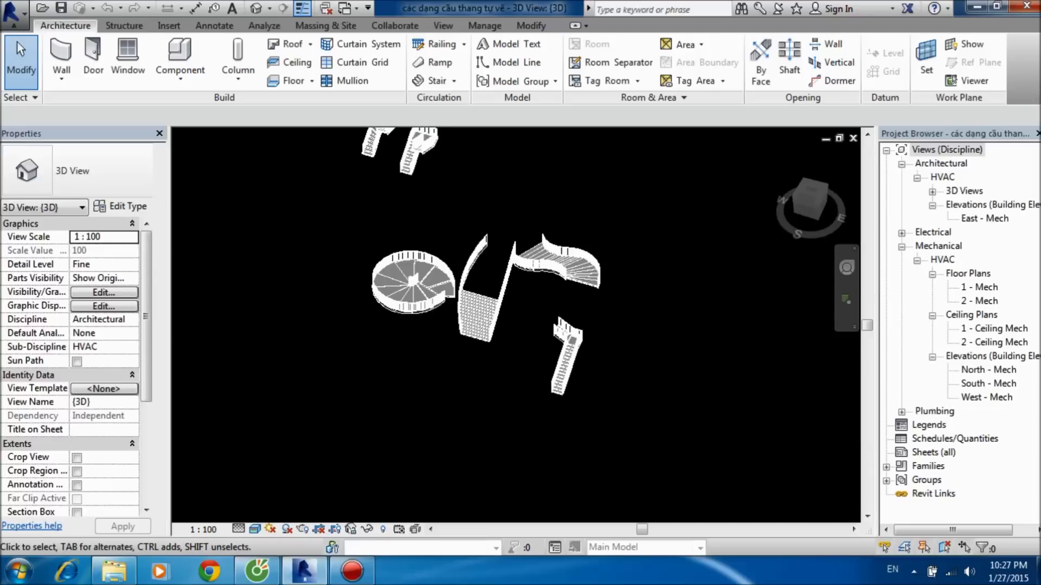
scroll(498, 271, "up", 3)
mouse_move(276, 179)
middle_mouse_down("shift")
mouse_move(379, 244)
mouse_move(499, 347)
mouse_move(406, 282)
mouse_move(418, 309)
mouse_move(449, 301)
mouse_move(412, 296)
mouse_move(379, 260)
mouse_move(439, 309)
middle_mouse_up("shift")
scroll(422, 312, "up", 2)
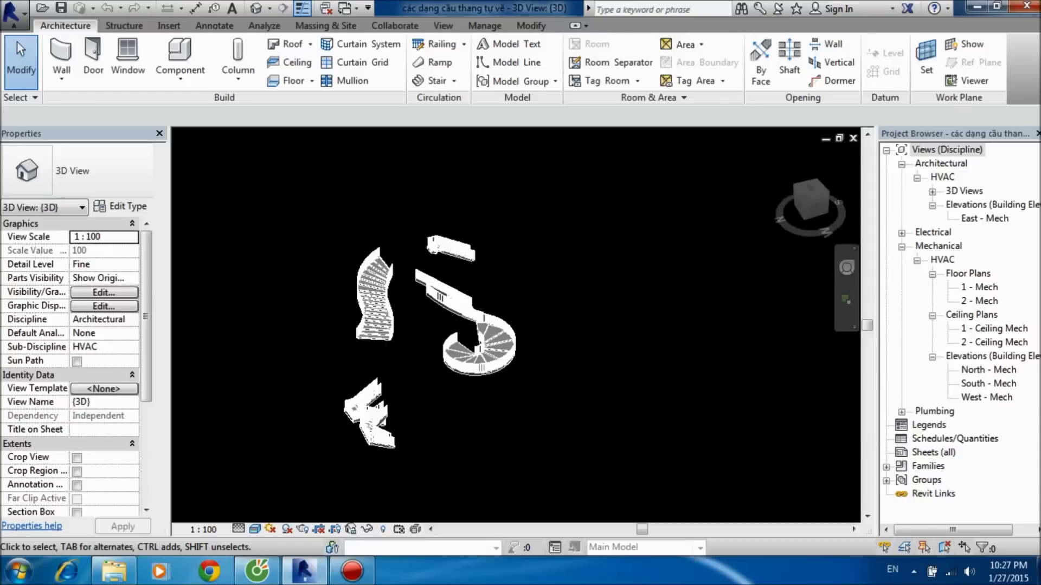
scroll(389, 320, "up", 1)
scroll(390, 320, "up", 2)
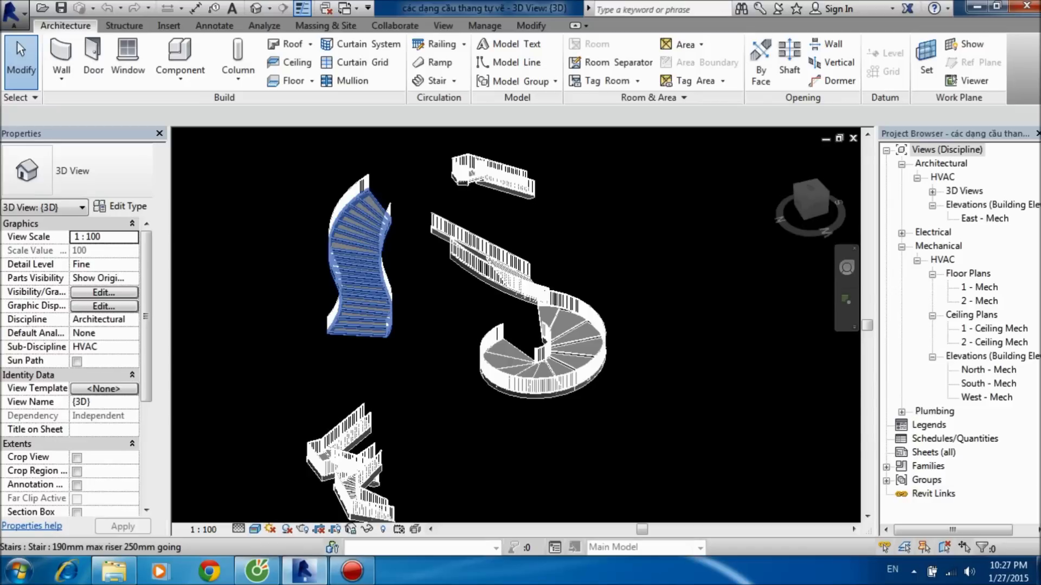
Step: Select and deselect the curved left stair, then orbit so the stairs spread apart
left_click(360, 260)
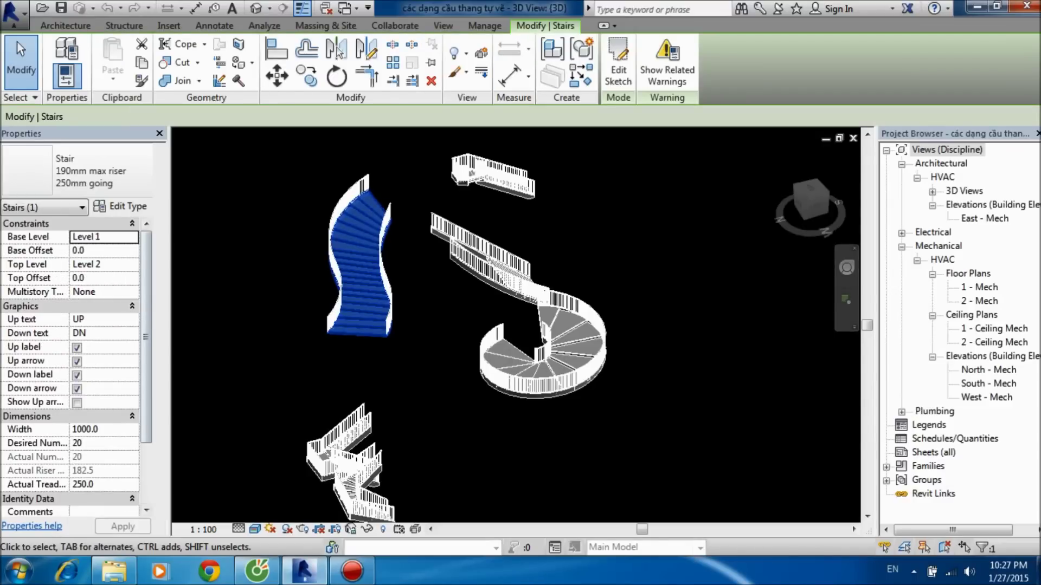
key("Escape")
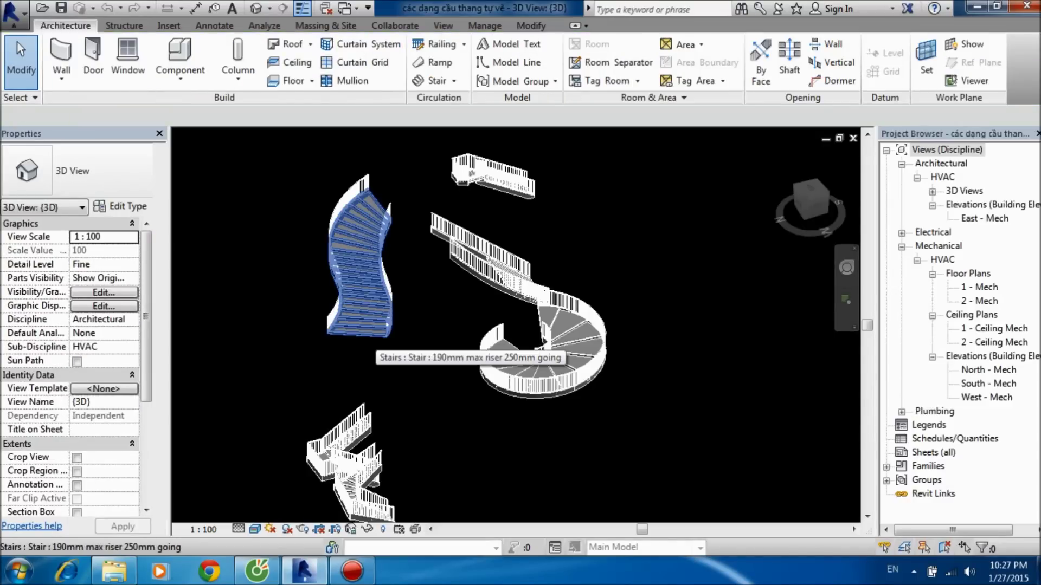
left_click(382, 334)
key("Escape")
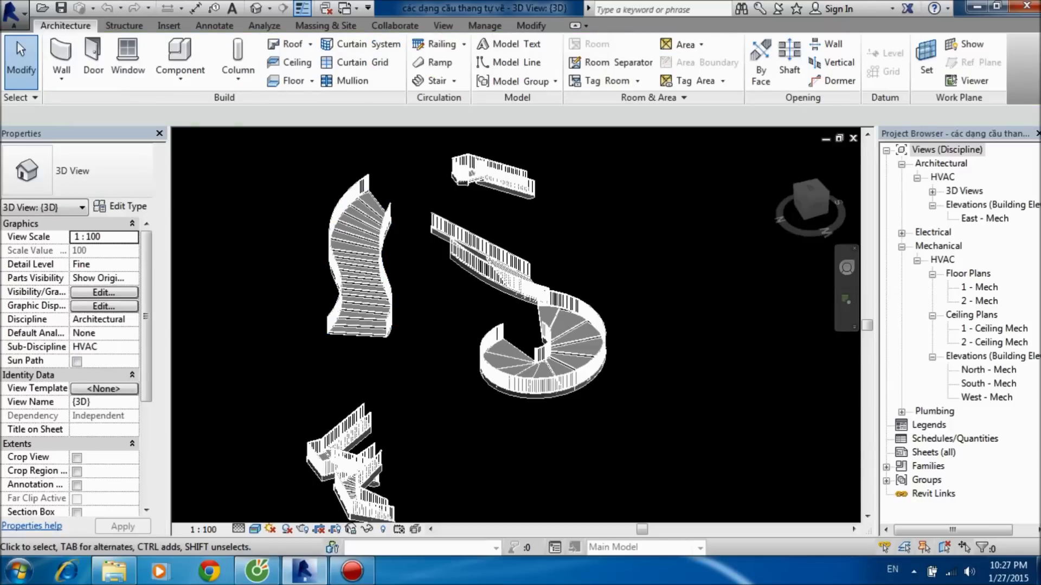
left_click(810, 200)
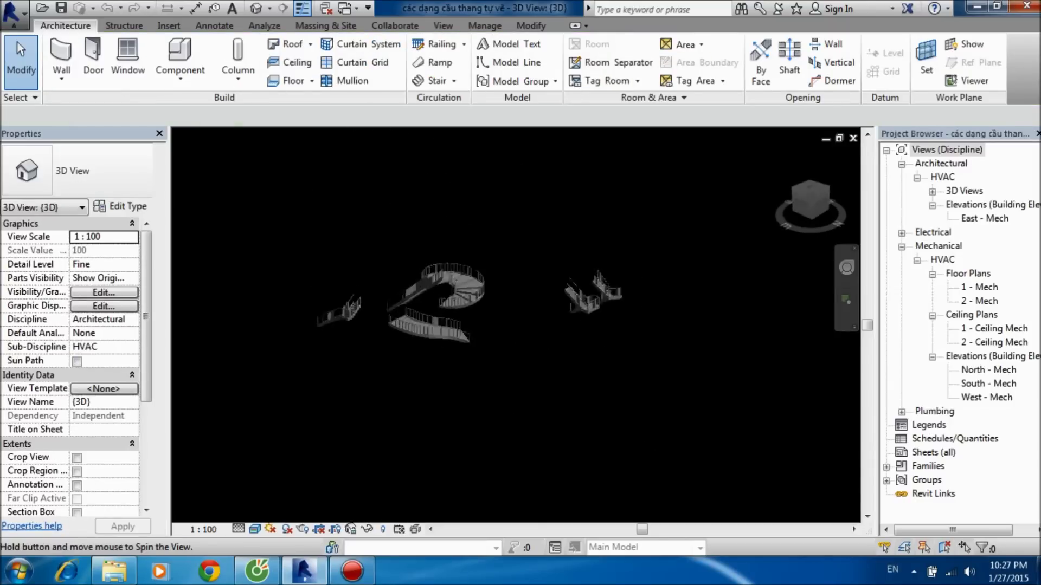
middle_click_drag(510, 320, 542, 325, "shift")
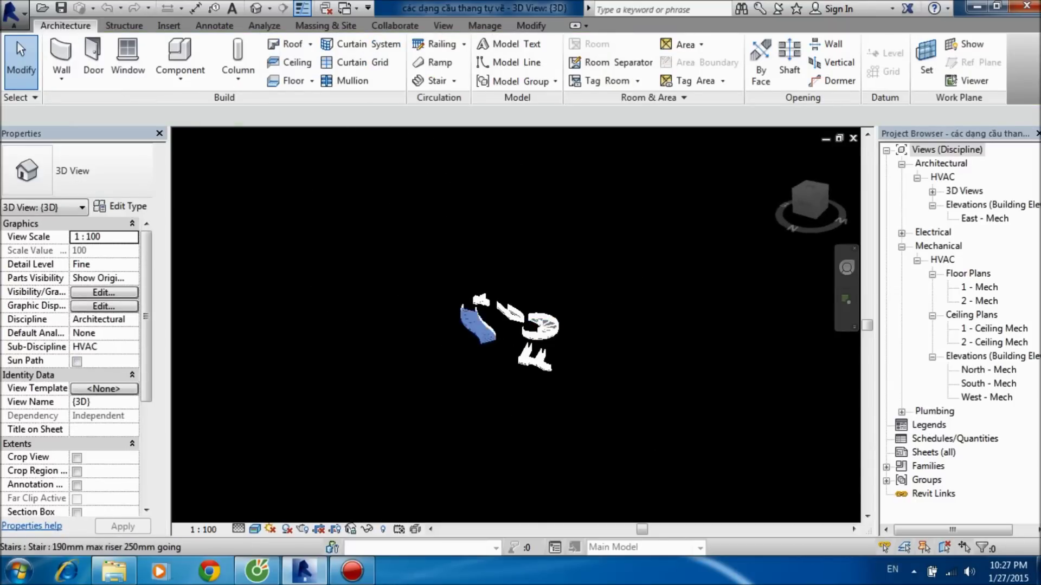
middle_click_drag(477, 325, 450, 336, "shift")
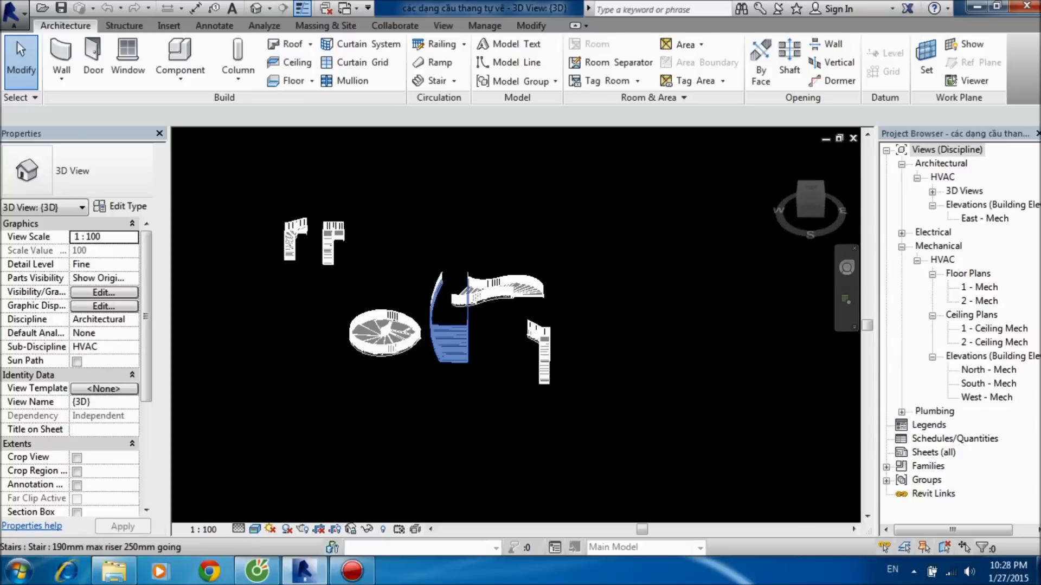
Step: Bring up the Action! screen recorder window from the taskbar
left_click(352, 570)
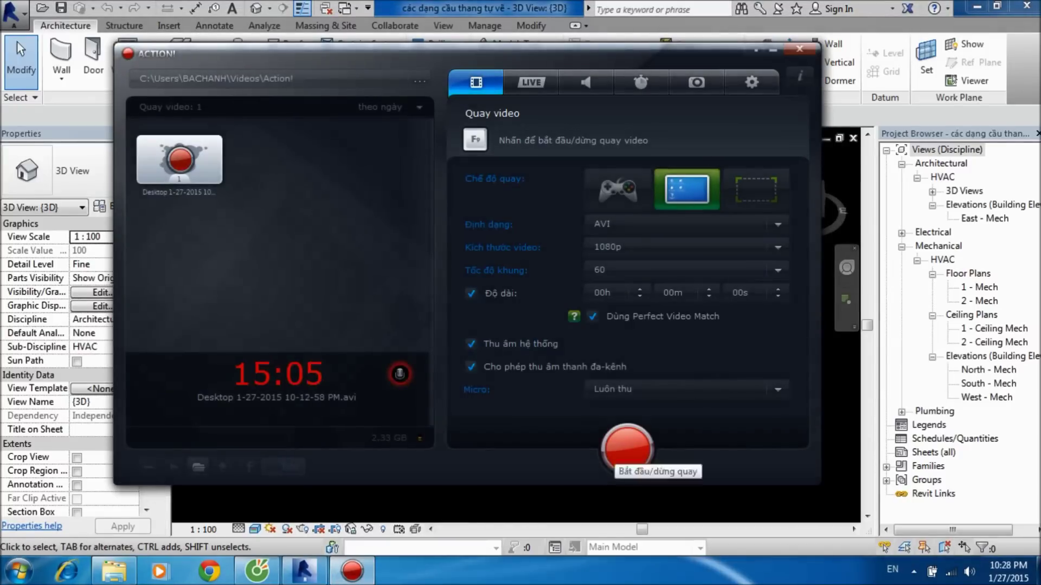